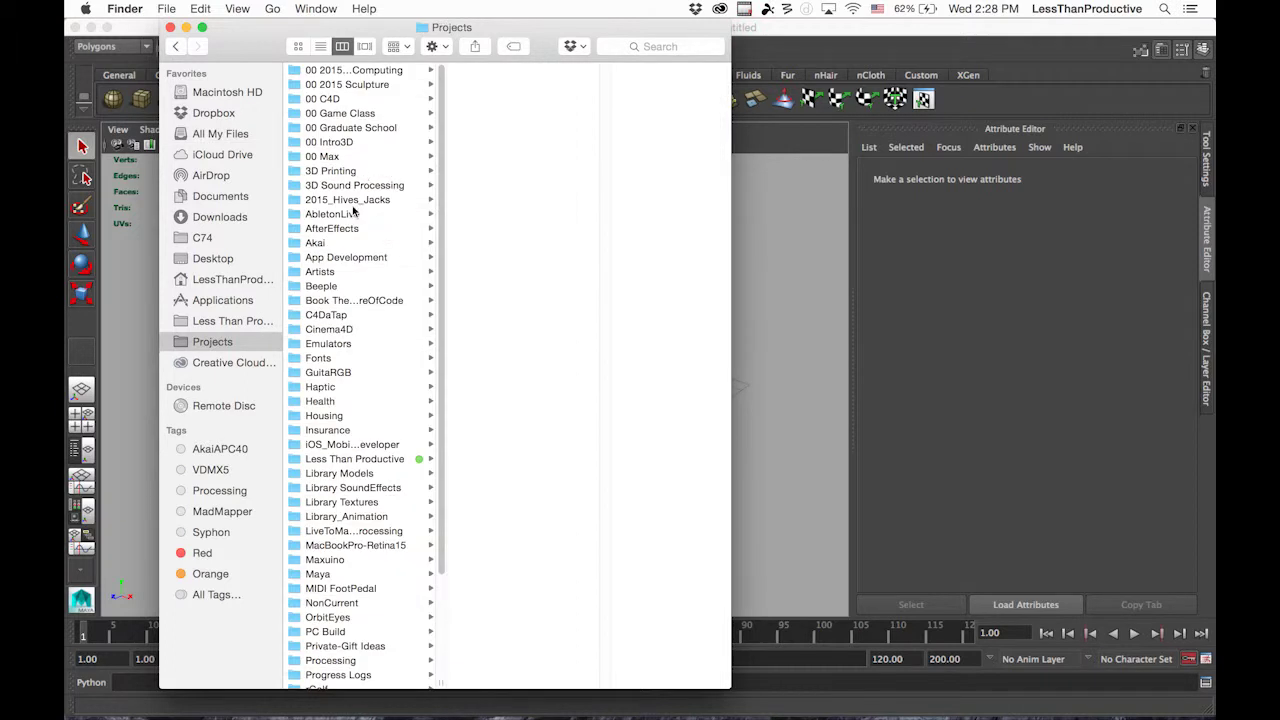
# - Create a folder named "Maya" inside the Medieval House folder of 00 Intro3D
pyautogui.click(340, 142)
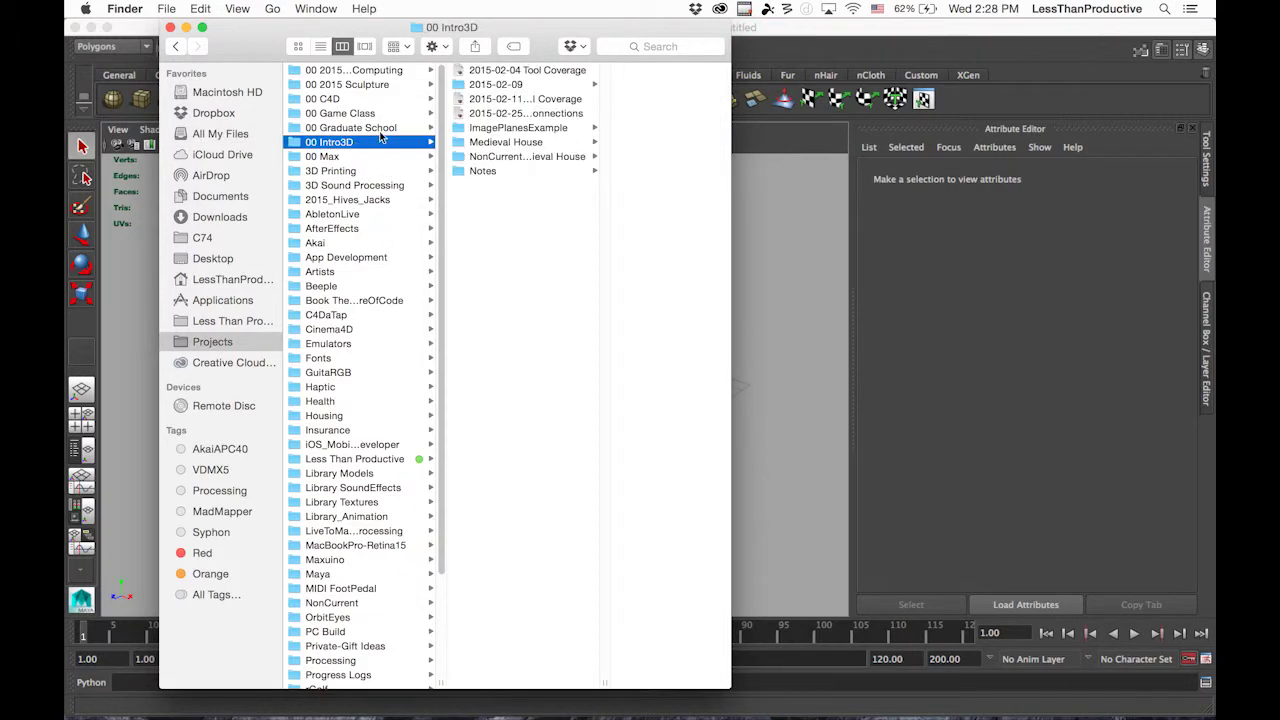
pyautogui.click(508, 146)
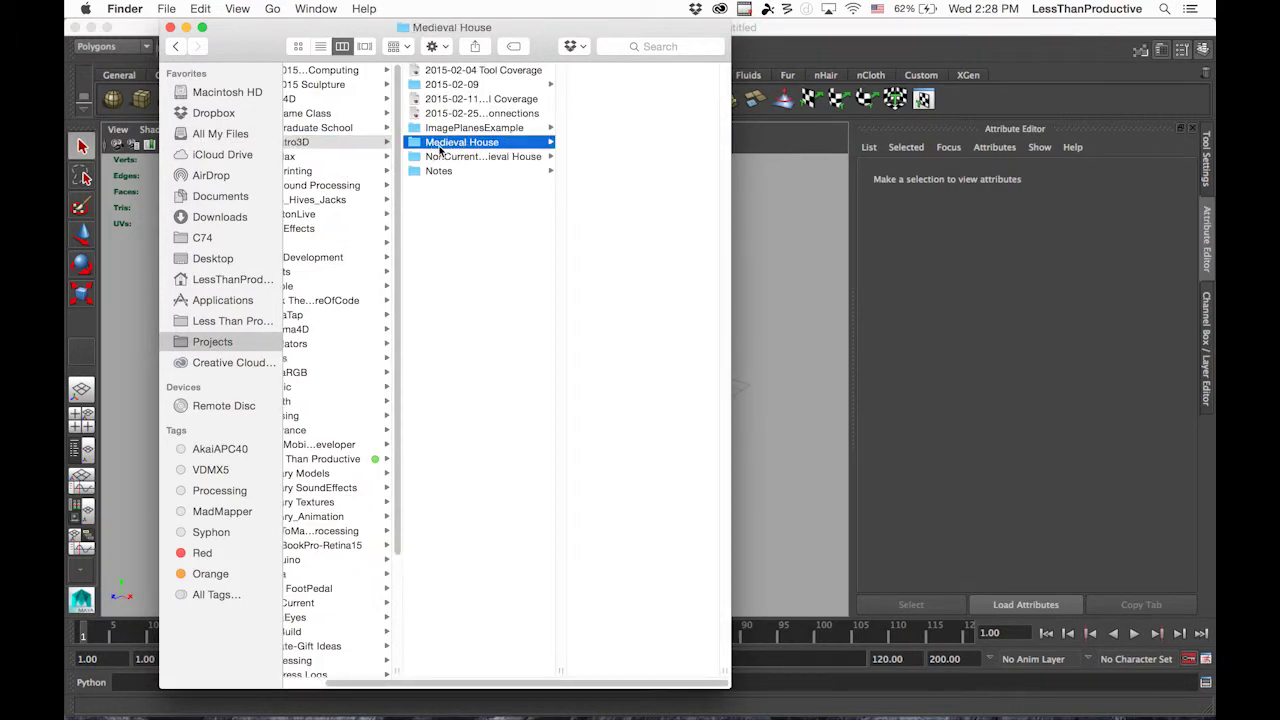
pyautogui.rightClick(586, 100)
pyautogui.click(617, 111)
pyautogui.write('Maya')
pyautogui.click(416, 144)
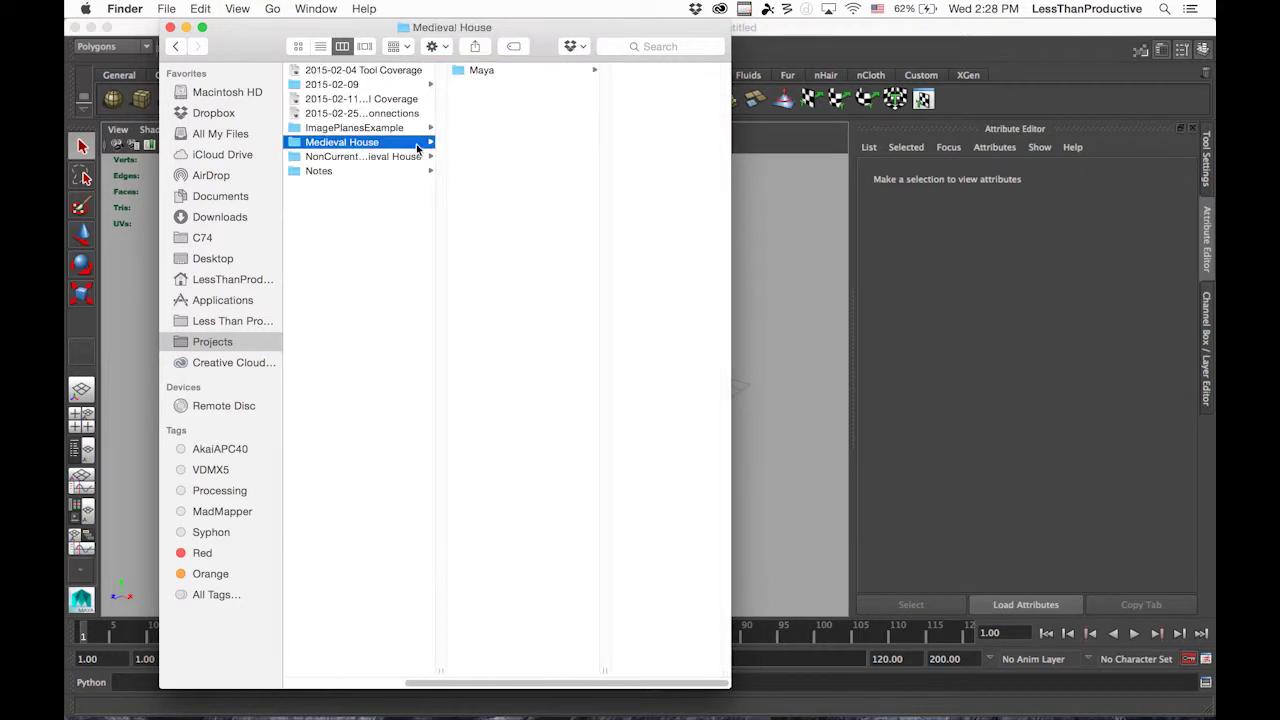
# - Move the Reference Images folder from Downloads into the Maya folder of the Medieval House project
pyautogui.click(482, 70)
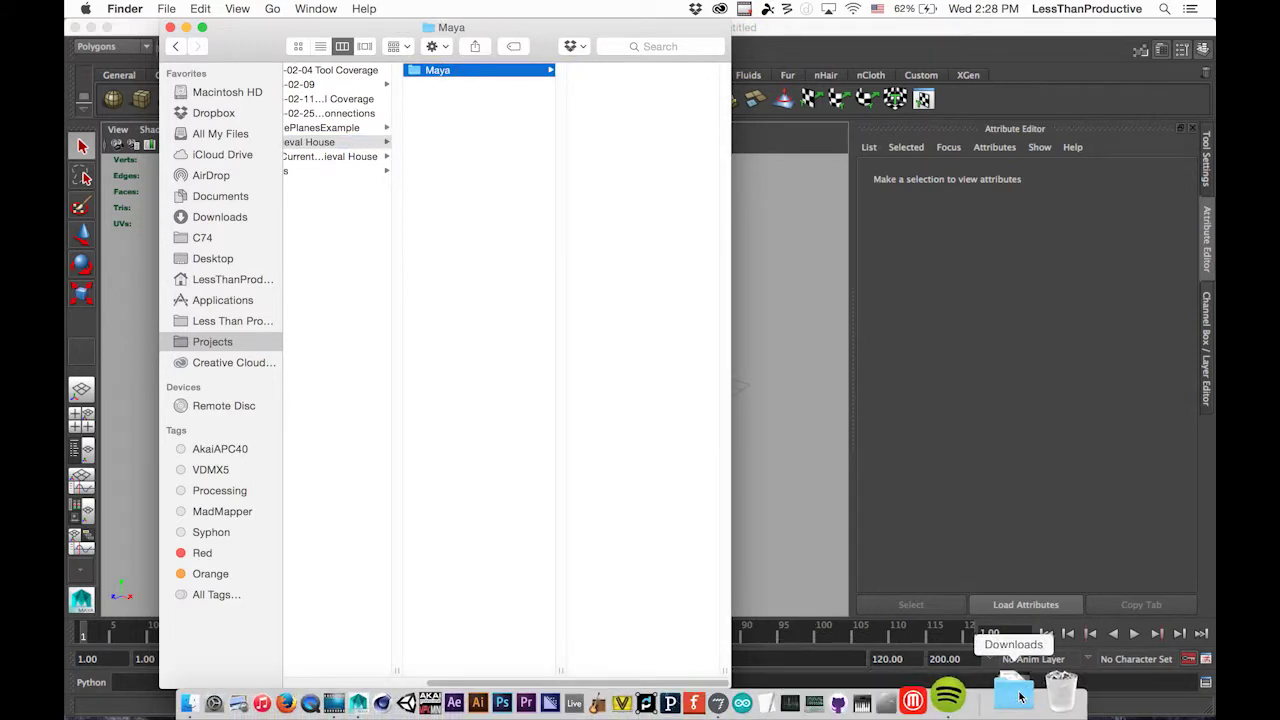
pyautogui.click(1016, 702)
pyautogui.moveTo(1043, 626); pyautogui.dragTo(625, 125)
# - Preview the medieval house and slate roof tile images in Reference Images, and close the Finder window to return to Maya
pyautogui.click(610, 75)
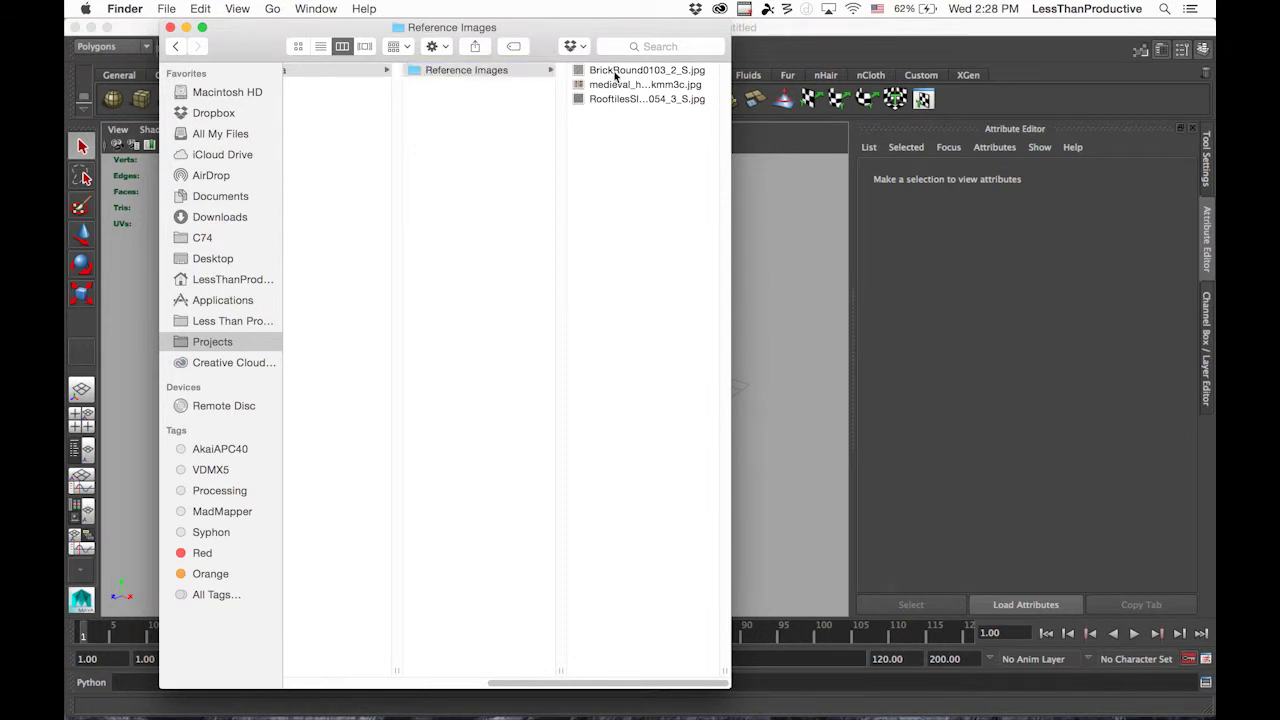
pyautogui.click(442, 86)
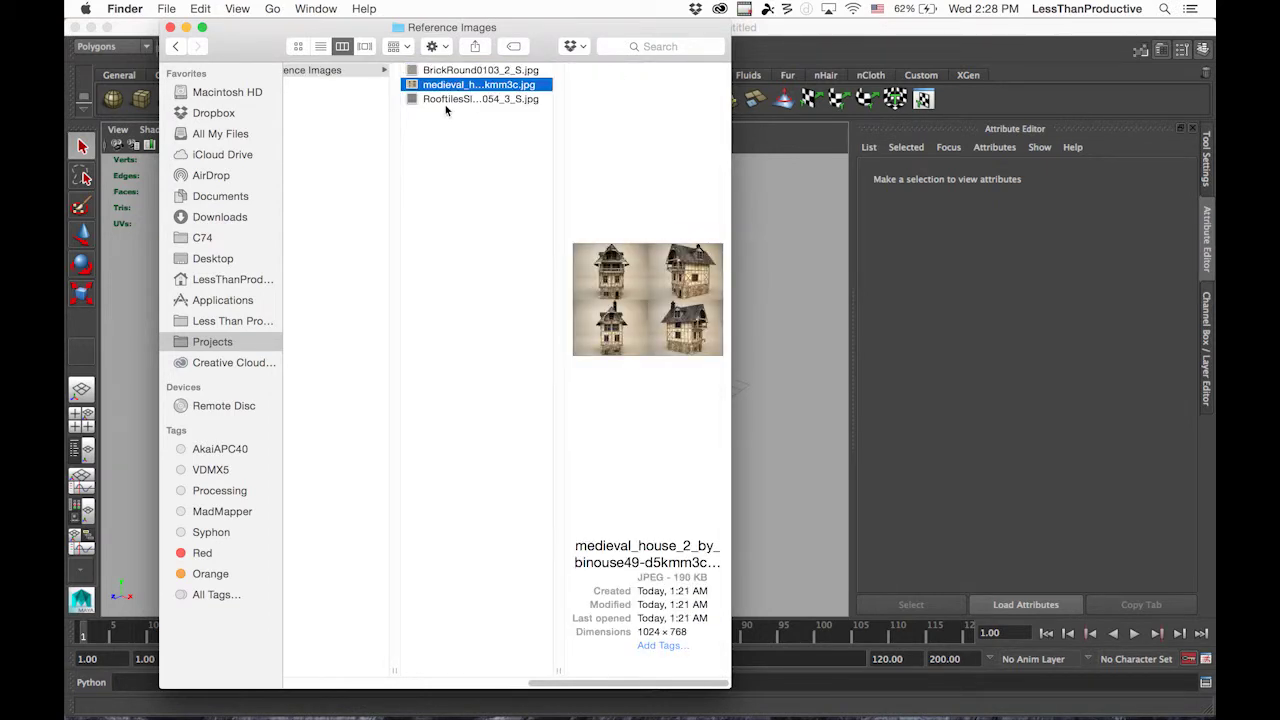
pyautogui.click(447, 100)
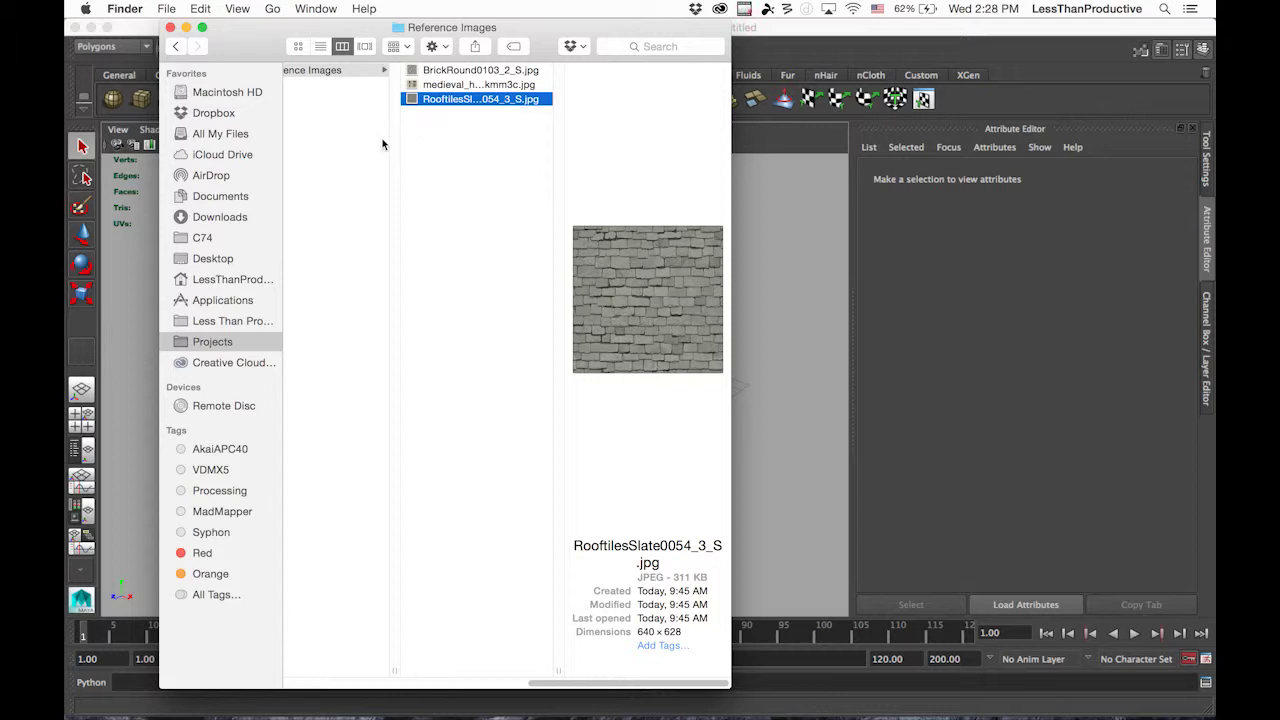
pyautogui.click(170, 27)
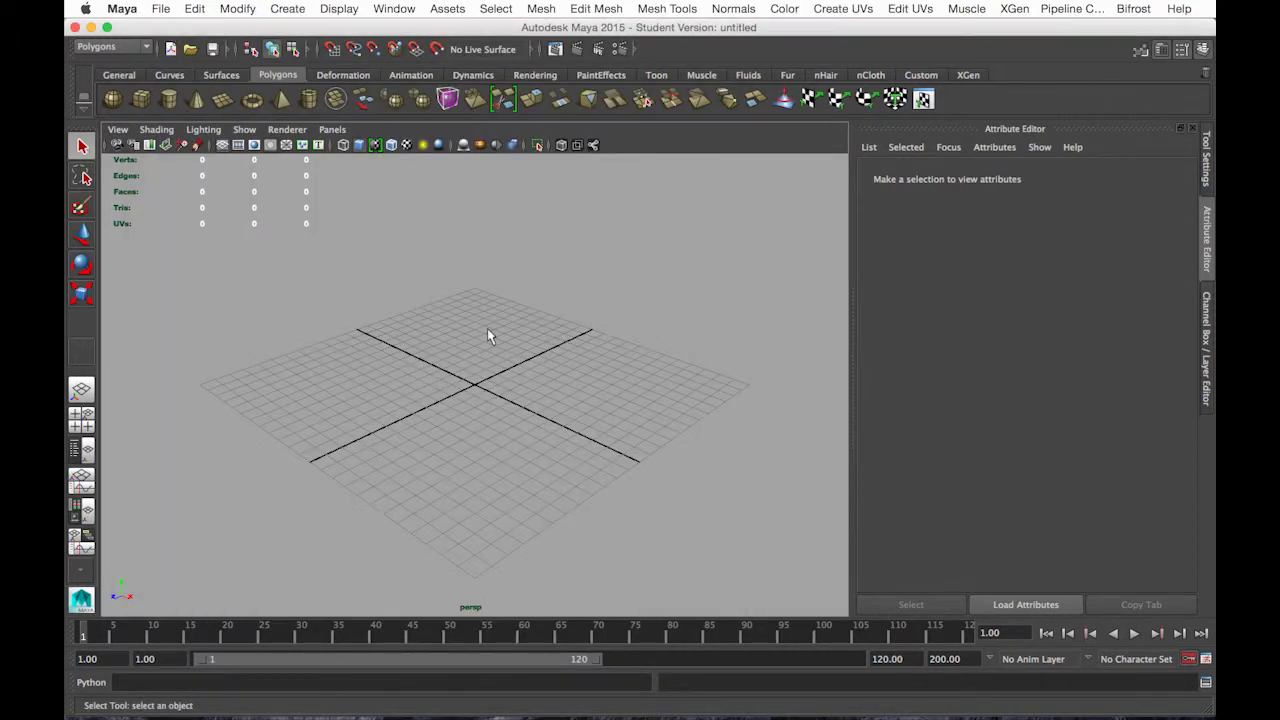
pyautogui.click(157, 9)
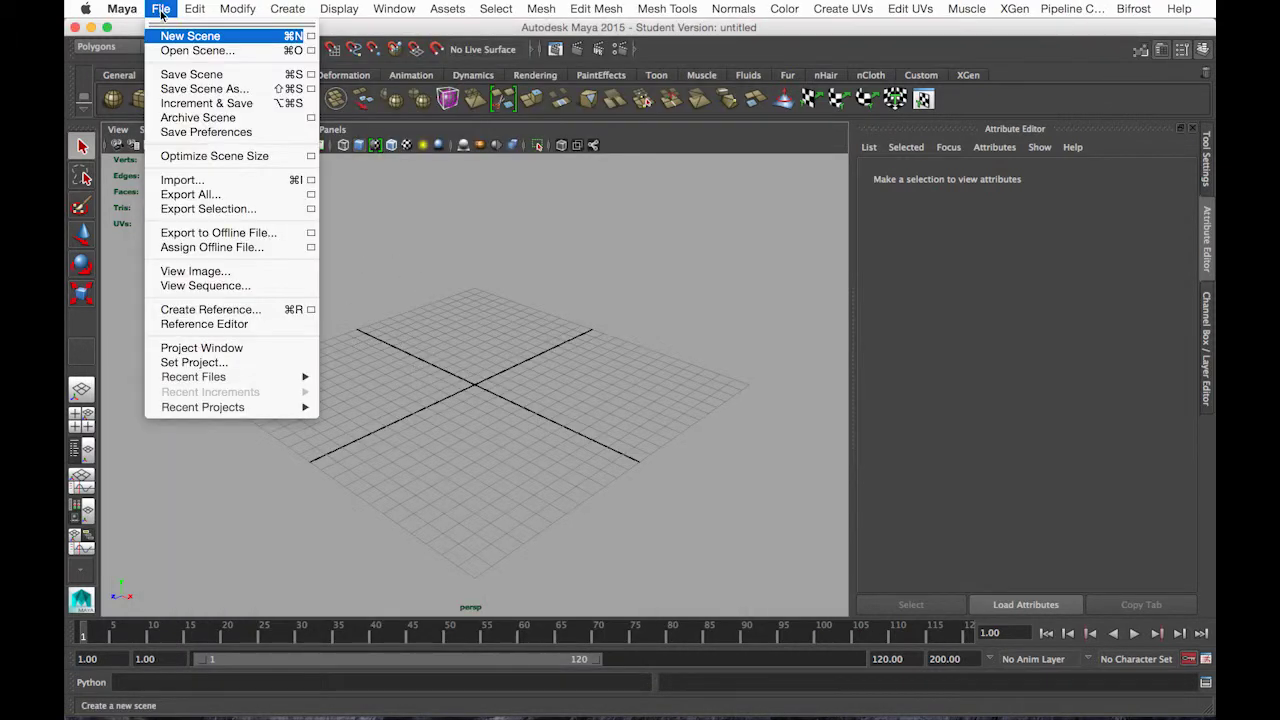
pyautogui.click(148, 7)
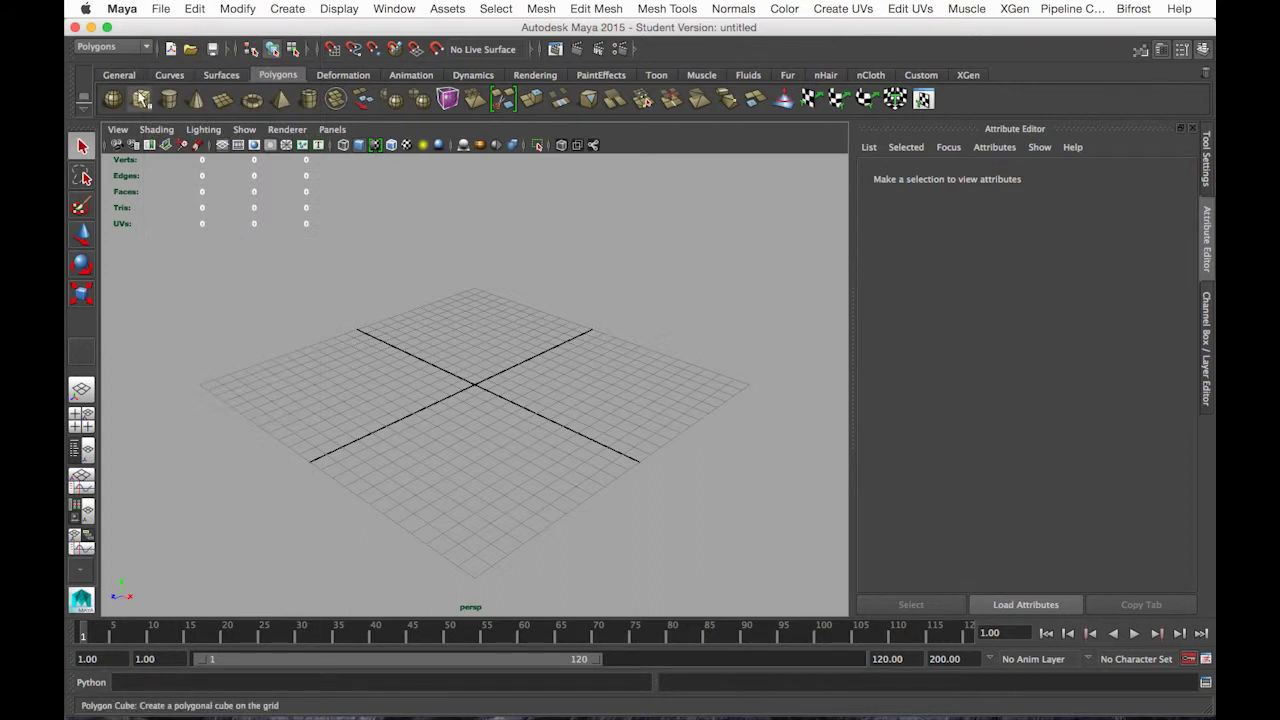
# - Create a polygon cube and a polygon pyramid at the origin of the scene
pyautogui.click(141, 98)
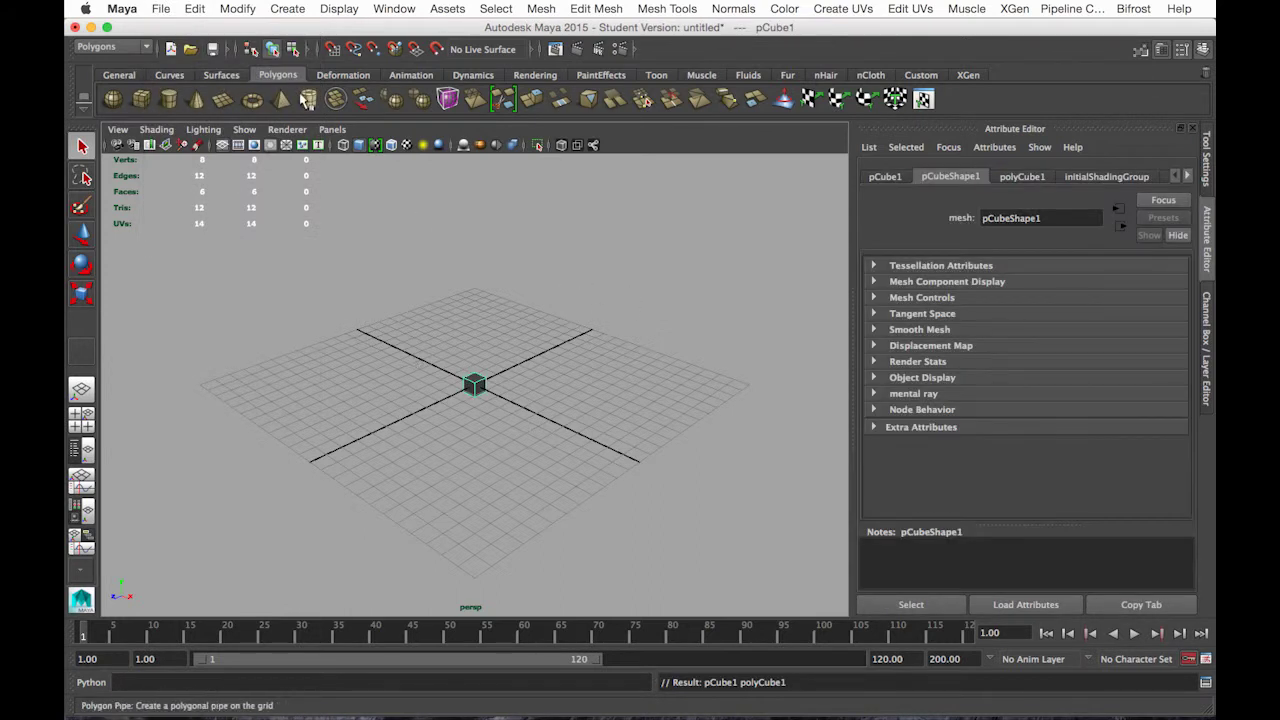
pyautogui.click(282, 98)
pyautogui.press('f')
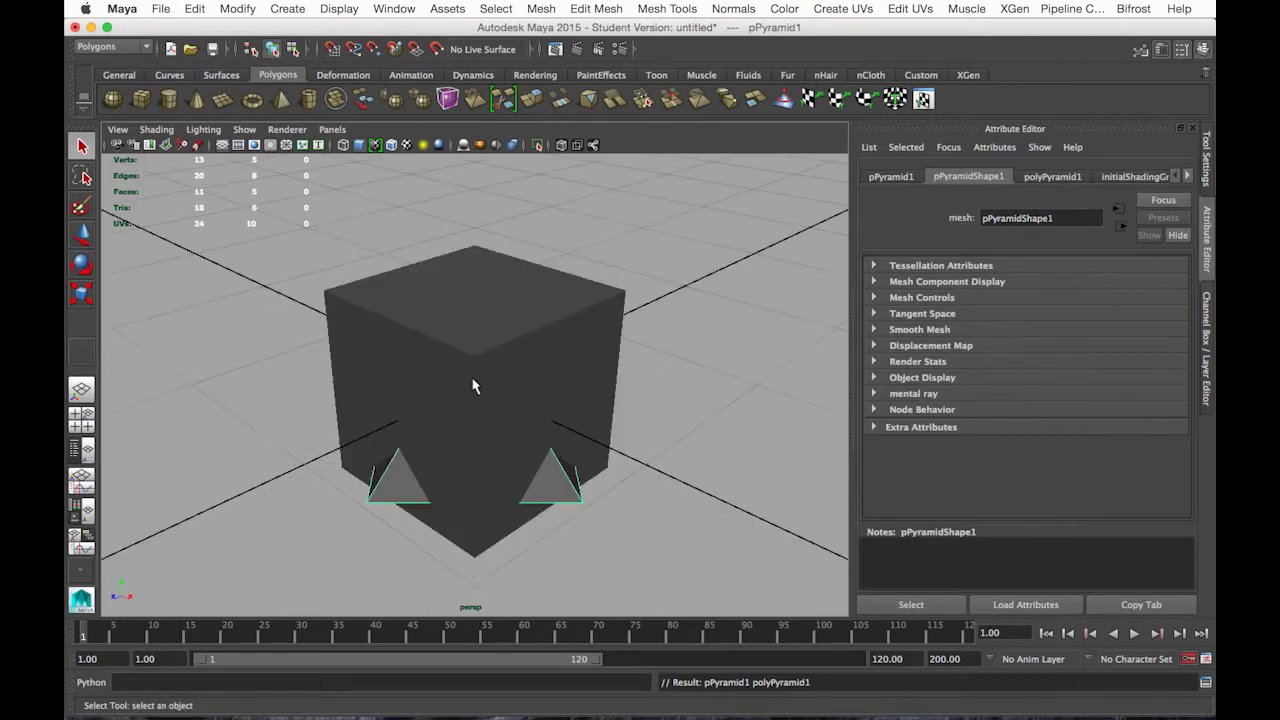
# - Move the pyramid along the Z axis out of the cube so that it stands behind it
pyautogui.keyDown('alt'); pyautogui.moveTo(520, 344); pyautogui.dragTo(320, 366, button='right'); pyautogui.keyUp('alt')
pyautogui.keyDown('alt'); pyautogui.moveTo(320, 366); pyautogui.dragTo(330, 371); pyautogui.keyUp('alt')
pyautogui.press('w')
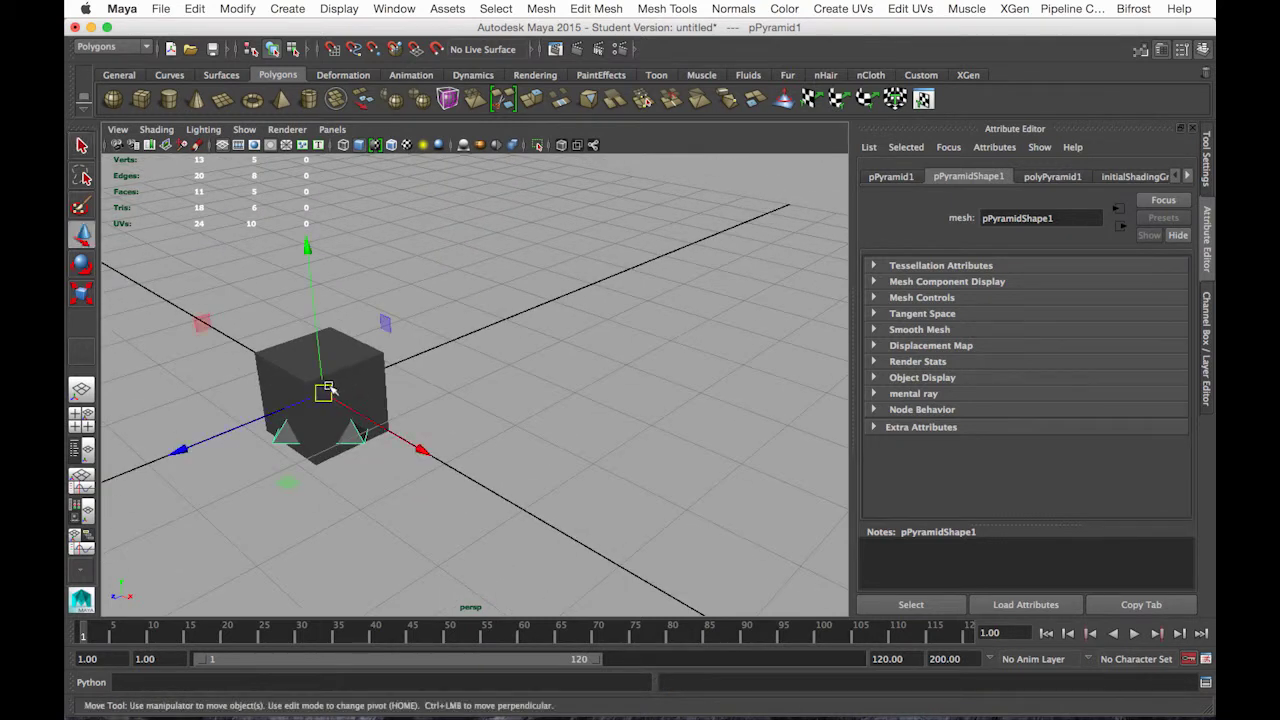
pyautogui.moveTo(216, 440); pyautogui.dragTo(335, 400)
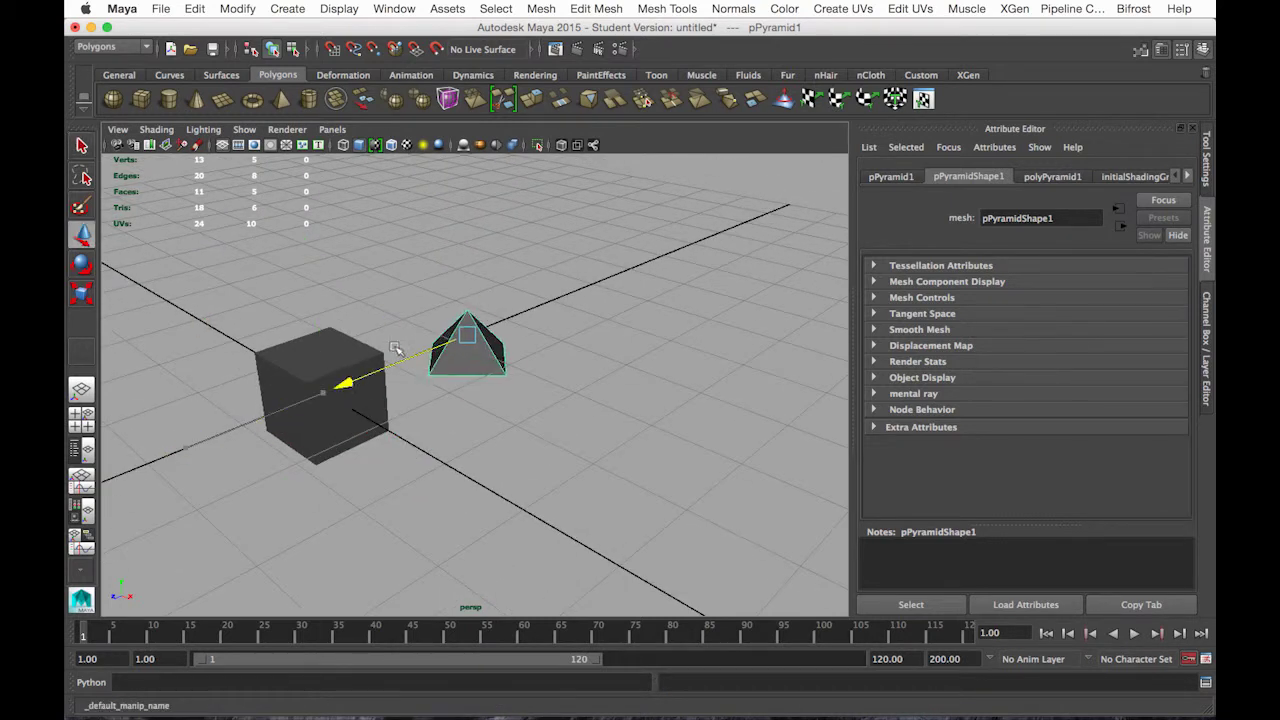
pyautogui.press('q')
# - Assign a new Lambert material to the cube
pyautogui.click(336, 366)
pyautogui.rightClick(324, 361)
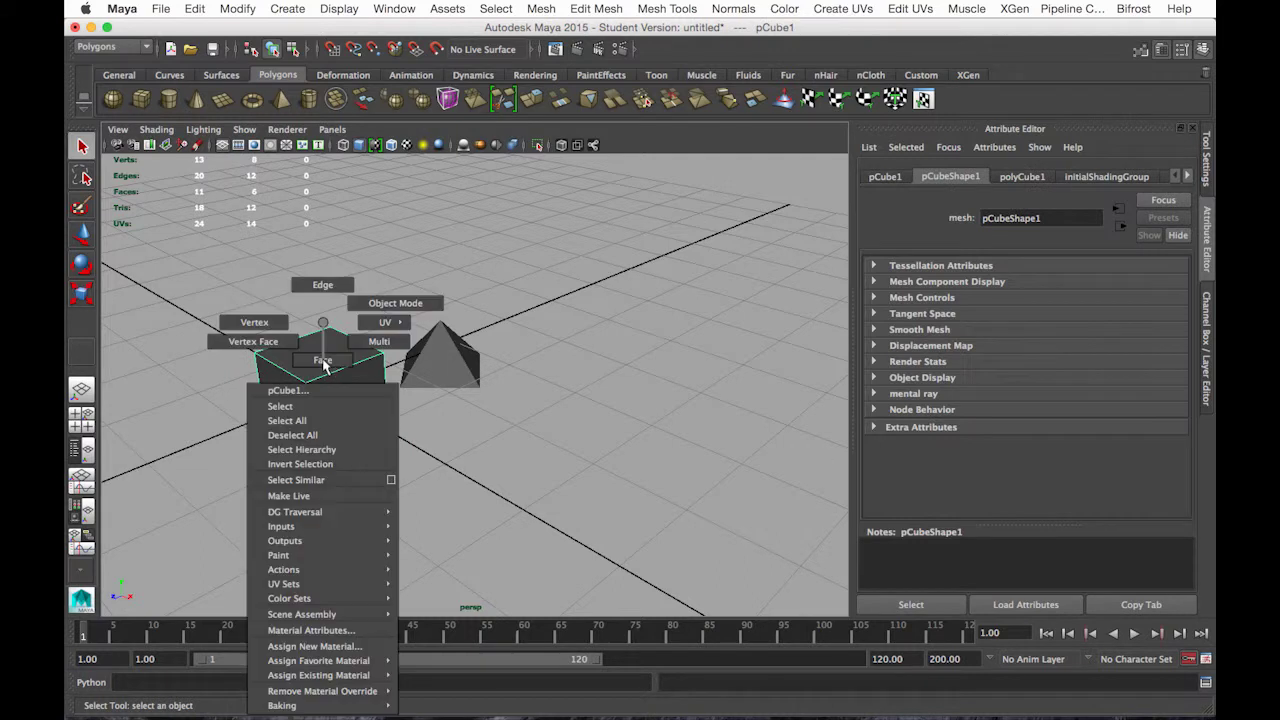
pyautogui.click(322, 647)
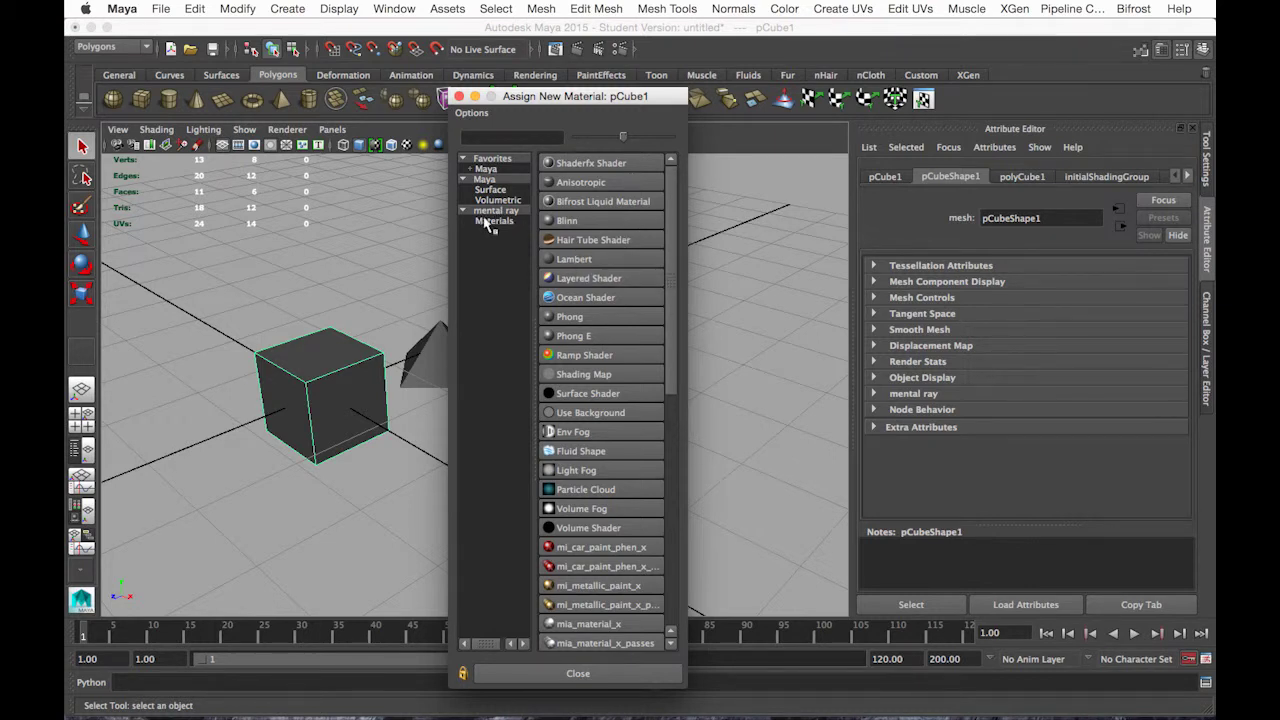
pyautogui.click(575, 260)
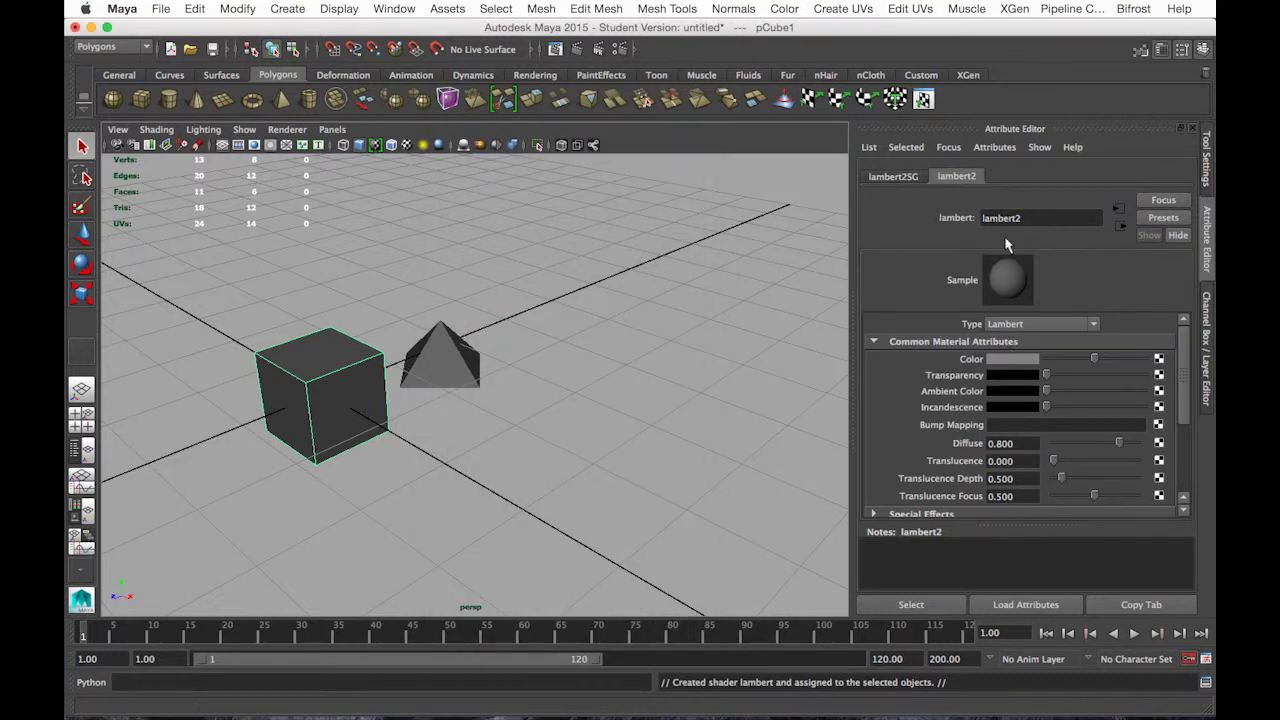
# - Set the color of the cube's Lambert material to teal, about hue 179, saturation 0.72 and value 0.67
pyautogui.click(1010, 360)
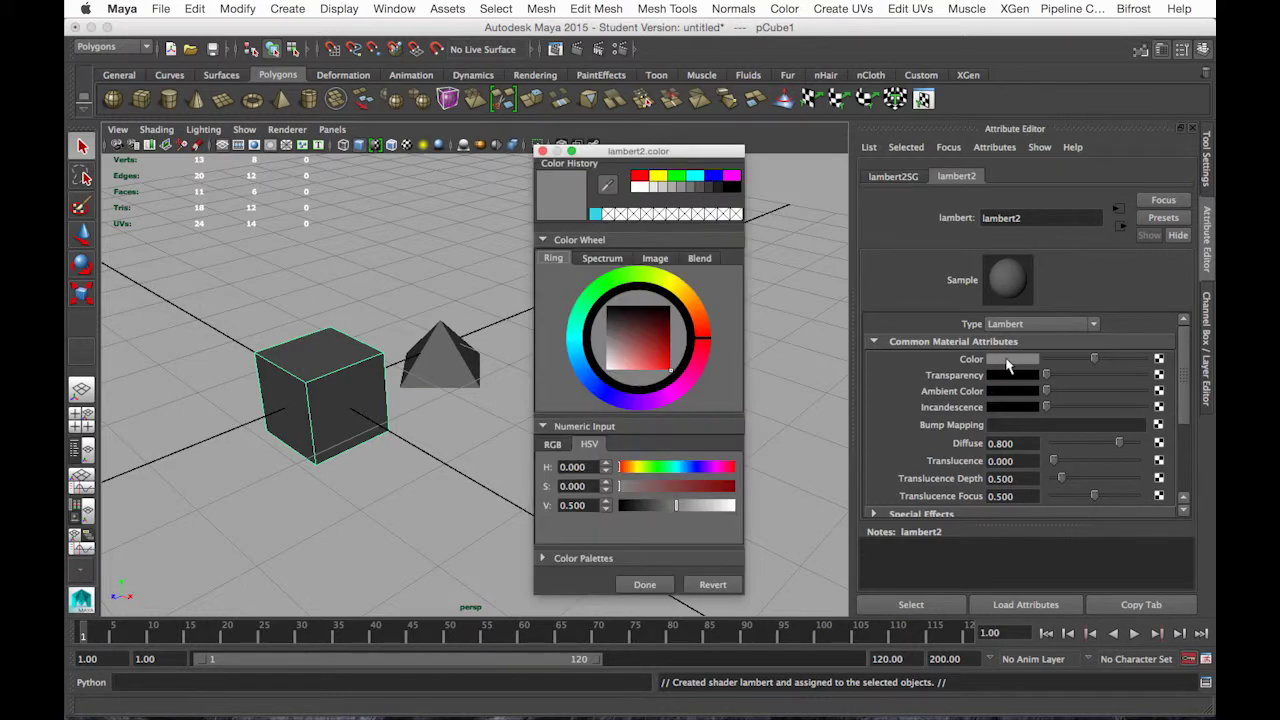
pyautogui.click(650, 341)
pyautogui.click(591, 313)
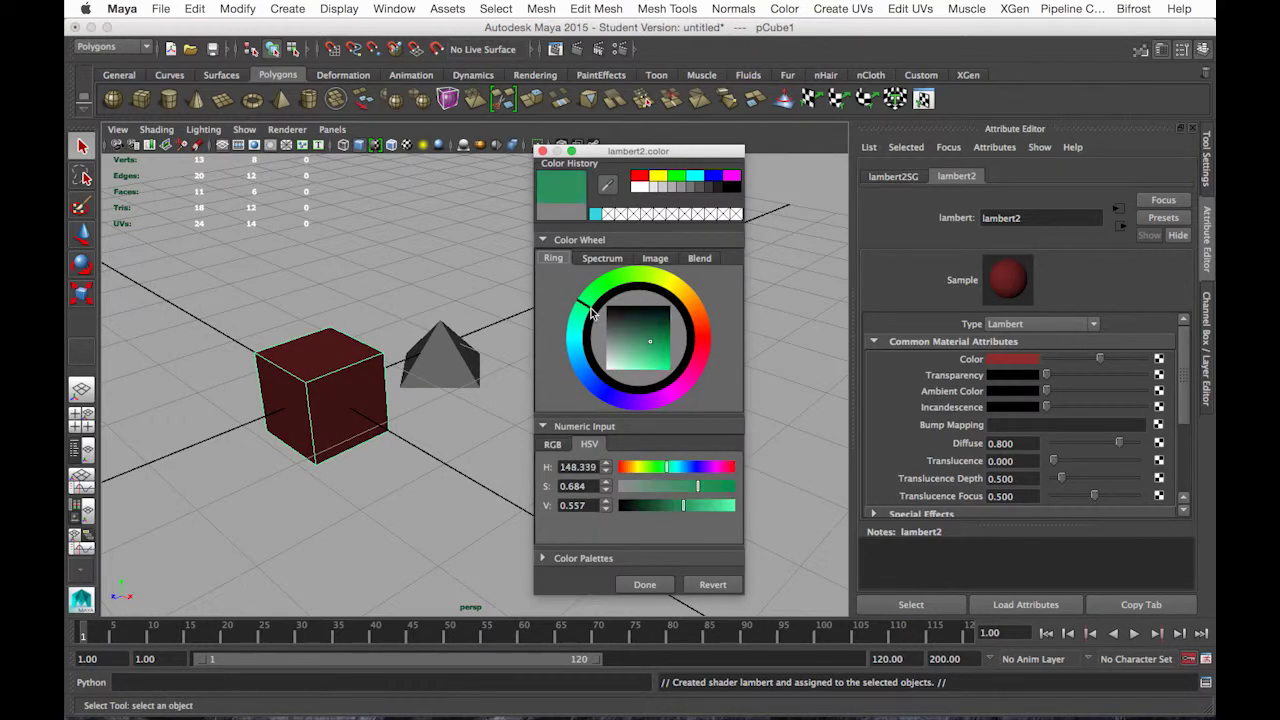
pyautogui.moveTo(591, 313); pyautogui.dragTo(576, 340)
pyautogui.click(653, 347)
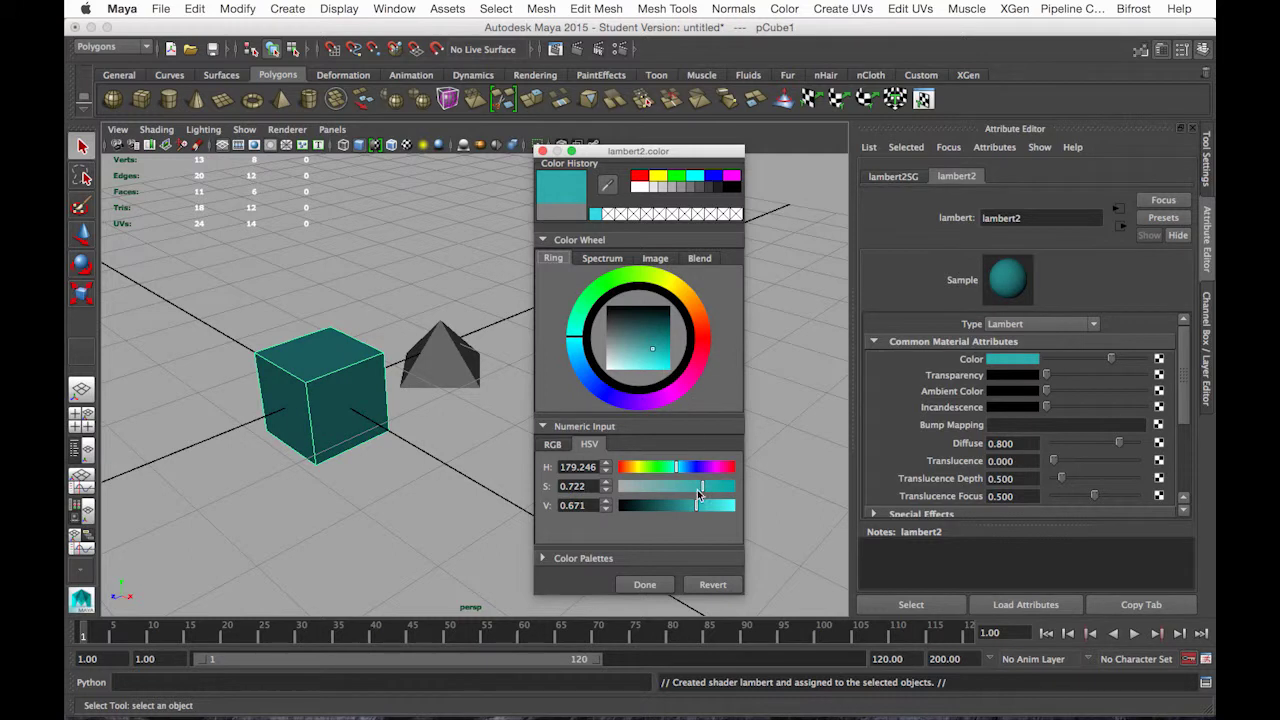
pyautogui.click(645, 585)
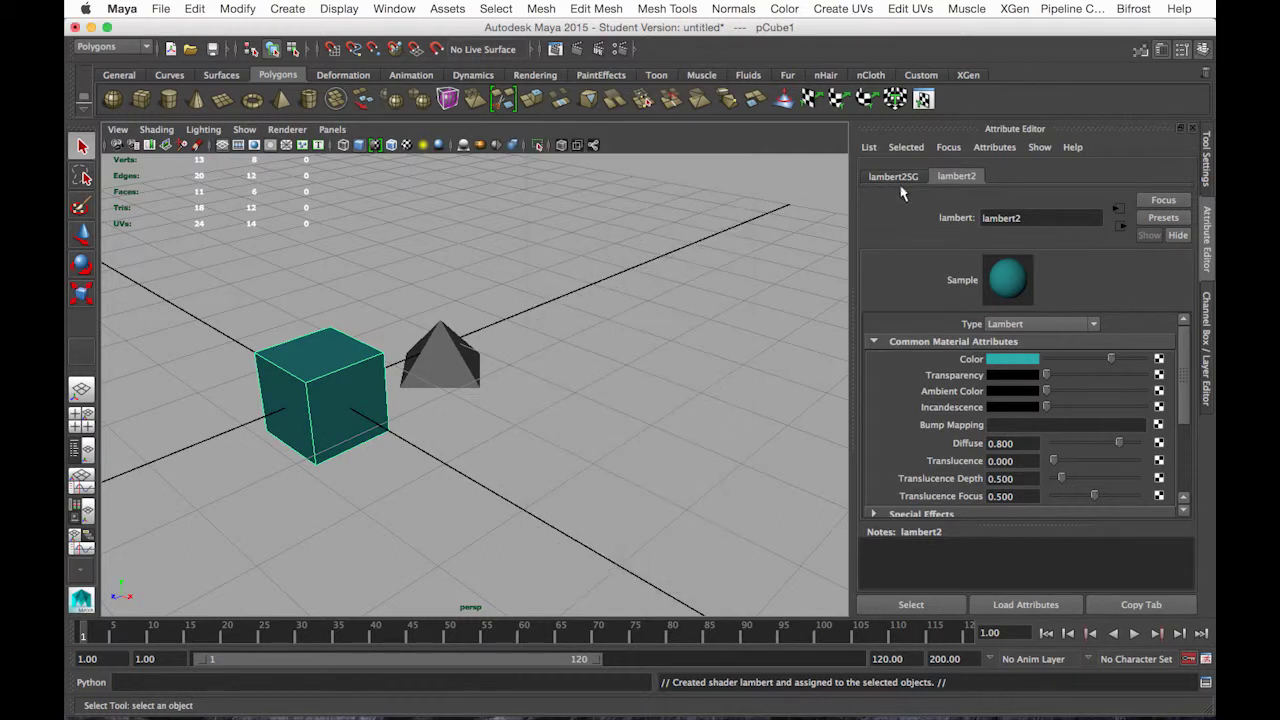
# - Assign a new Lambert material to the pyramid
pyautogui.click(591, 276)
pyautogui.click(452, 336)
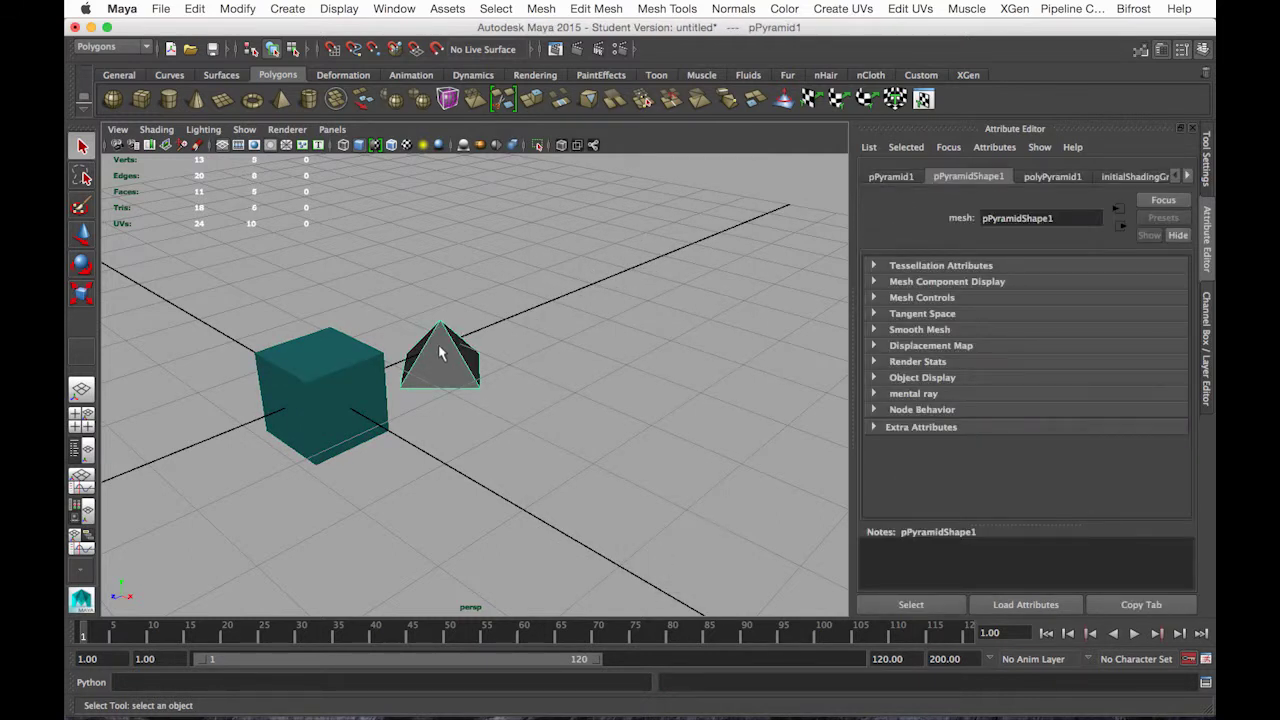
pyautogui.rightClick(439, 322)
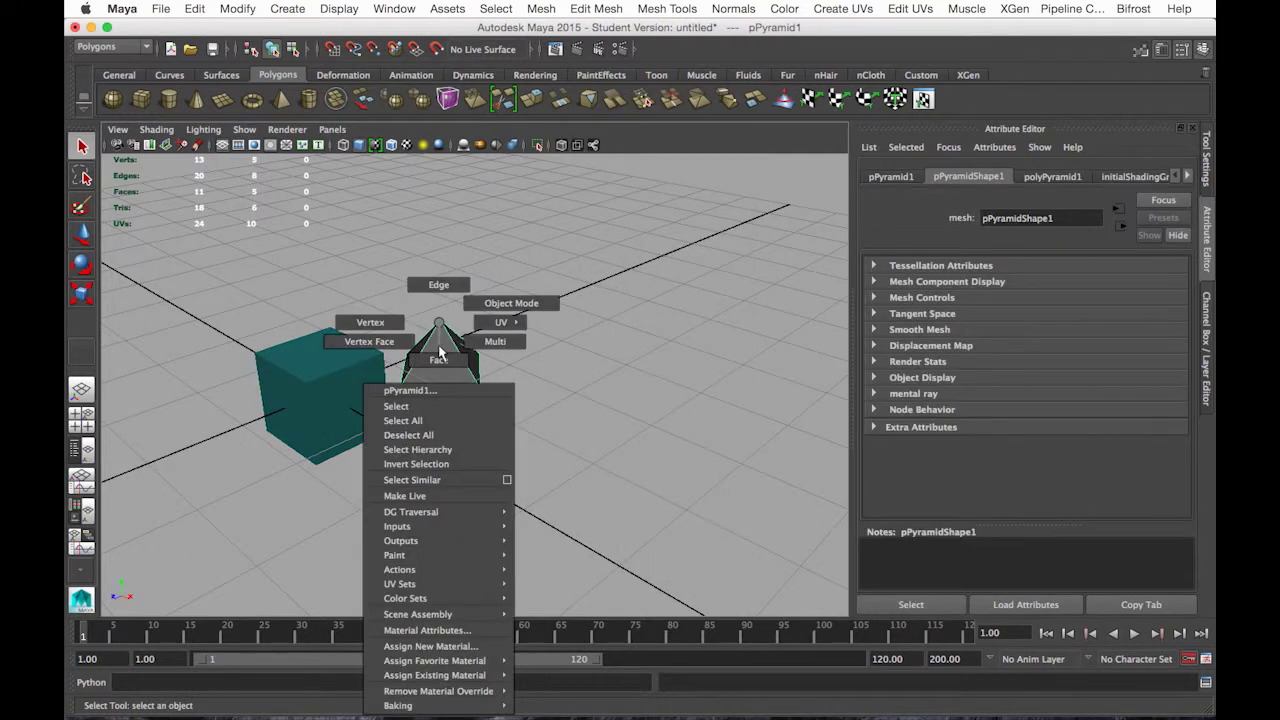
pyautogui.click(456, 648)
pyautogui.click(595, 265)
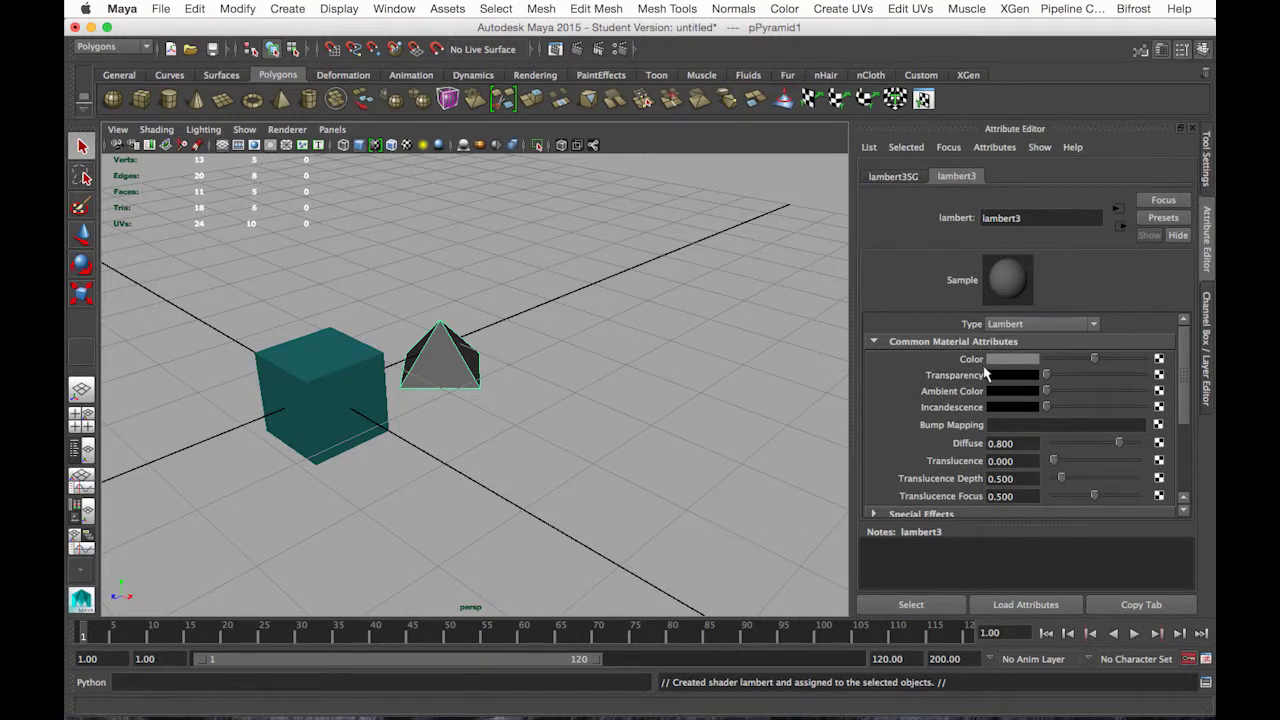
# - Map a File texture to the pyramid material's color and load RooftilesSlate0054_3_S.jpg from Medieval House/Maya/Reference Images
pyautogui.click(1159, 360)
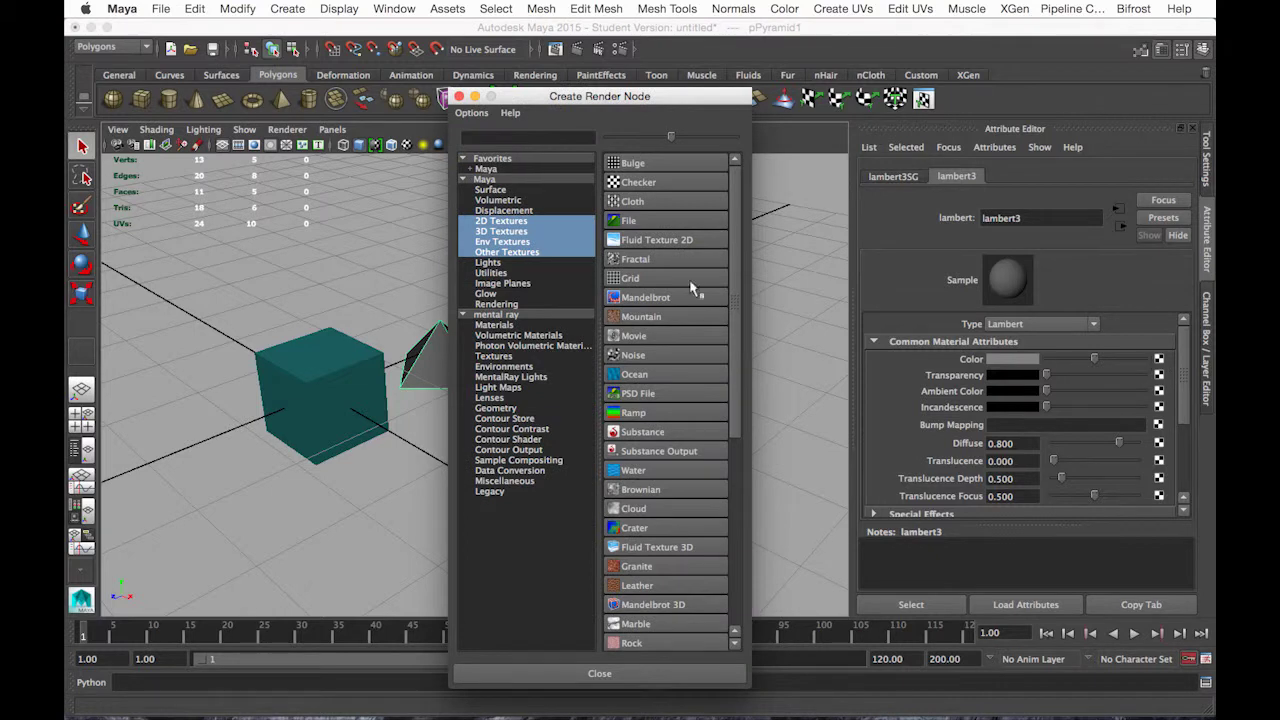
pyautogui.click(640, 220)
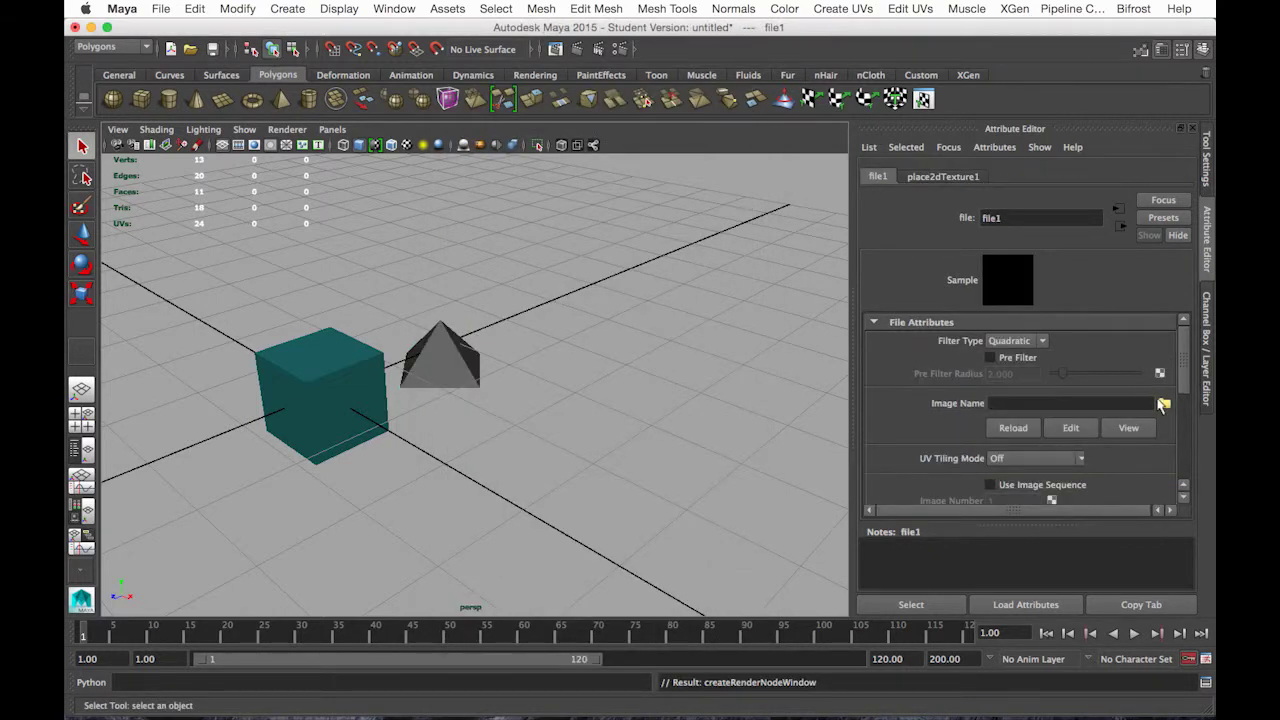
pyautogui.click(1164, 405)
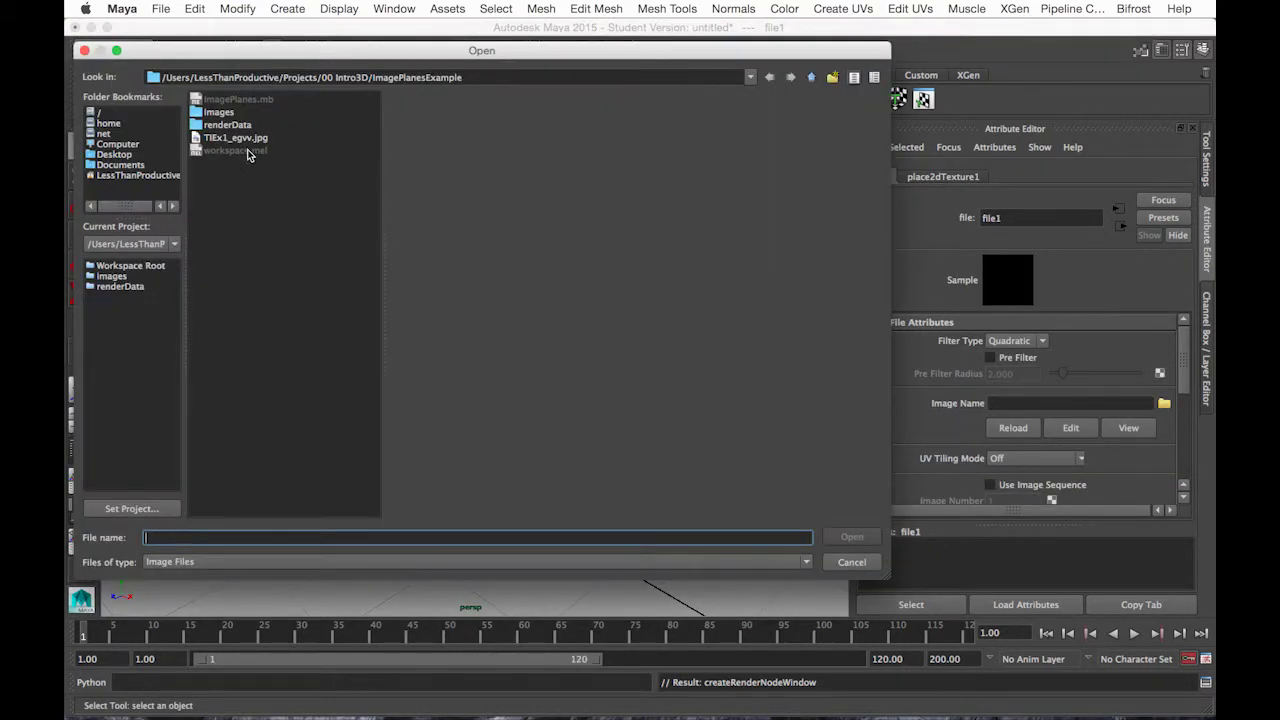
pyautogui.click(128, 176)
pyautogui.doubleClick(226, 265)
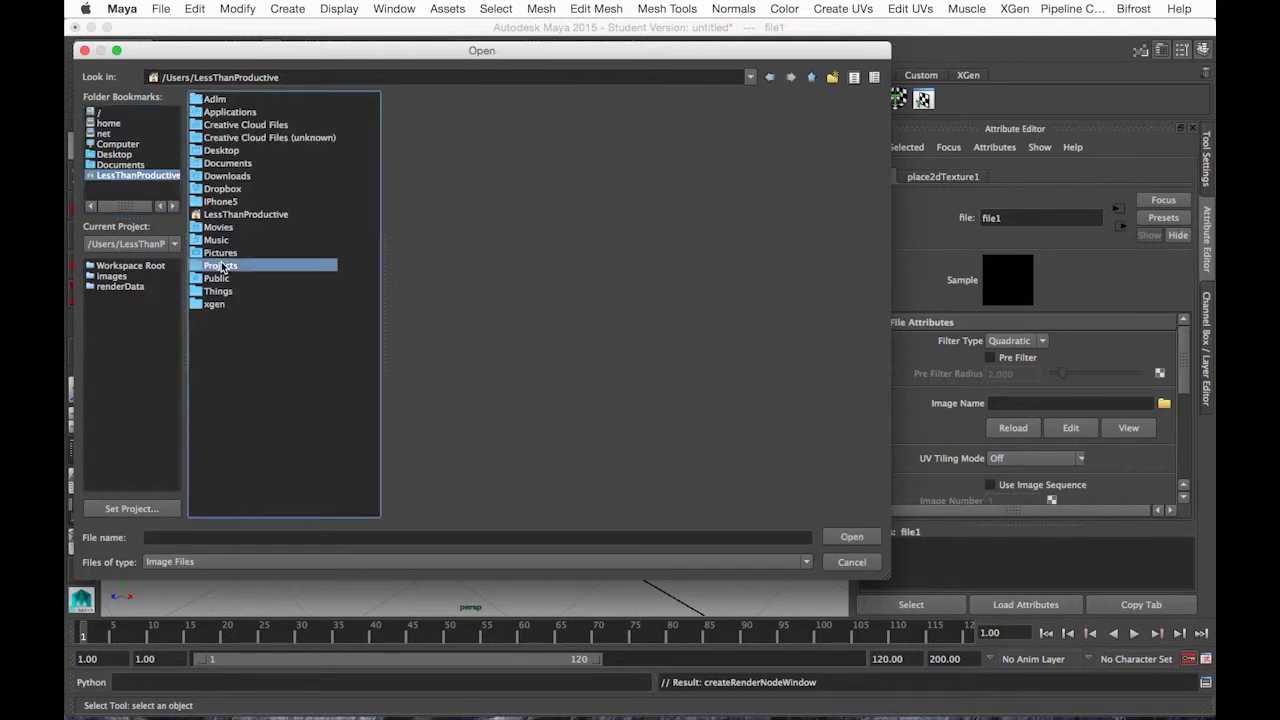
pyautogui.doubleClick(232, 164)
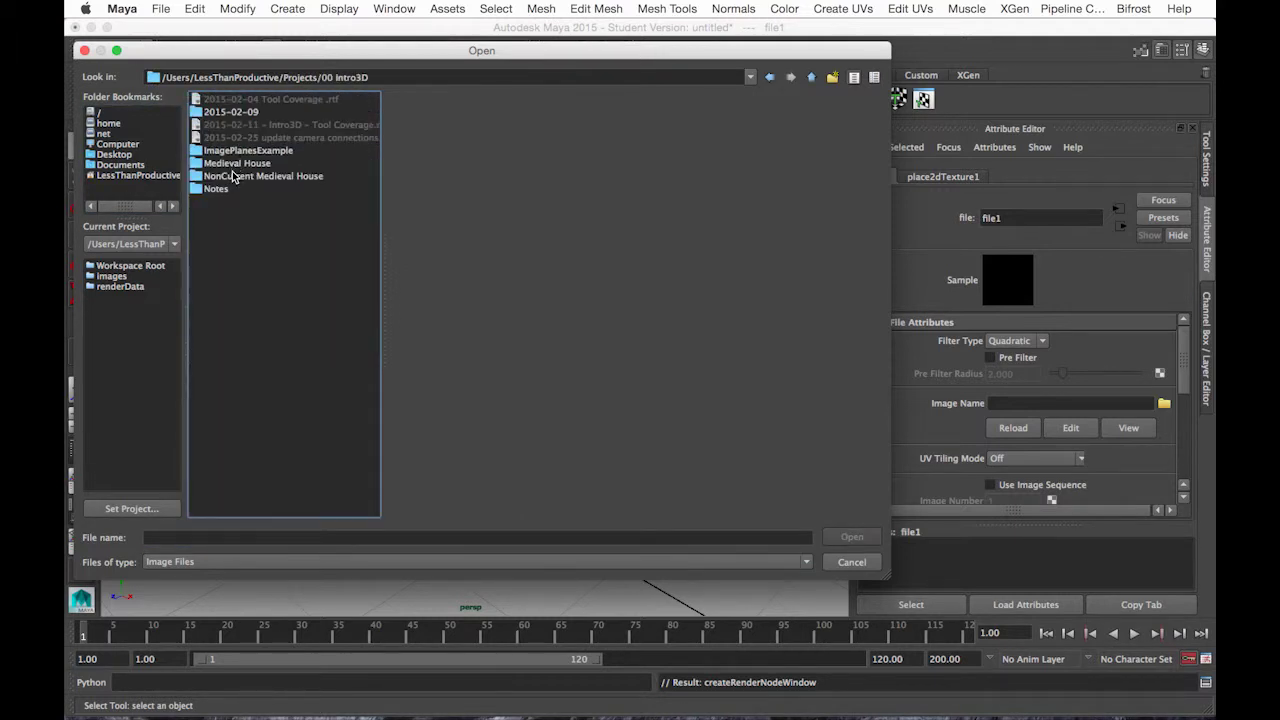
pyautogui.doubleClick(226, 166)
pyautogui.doubleClick(215, 101)
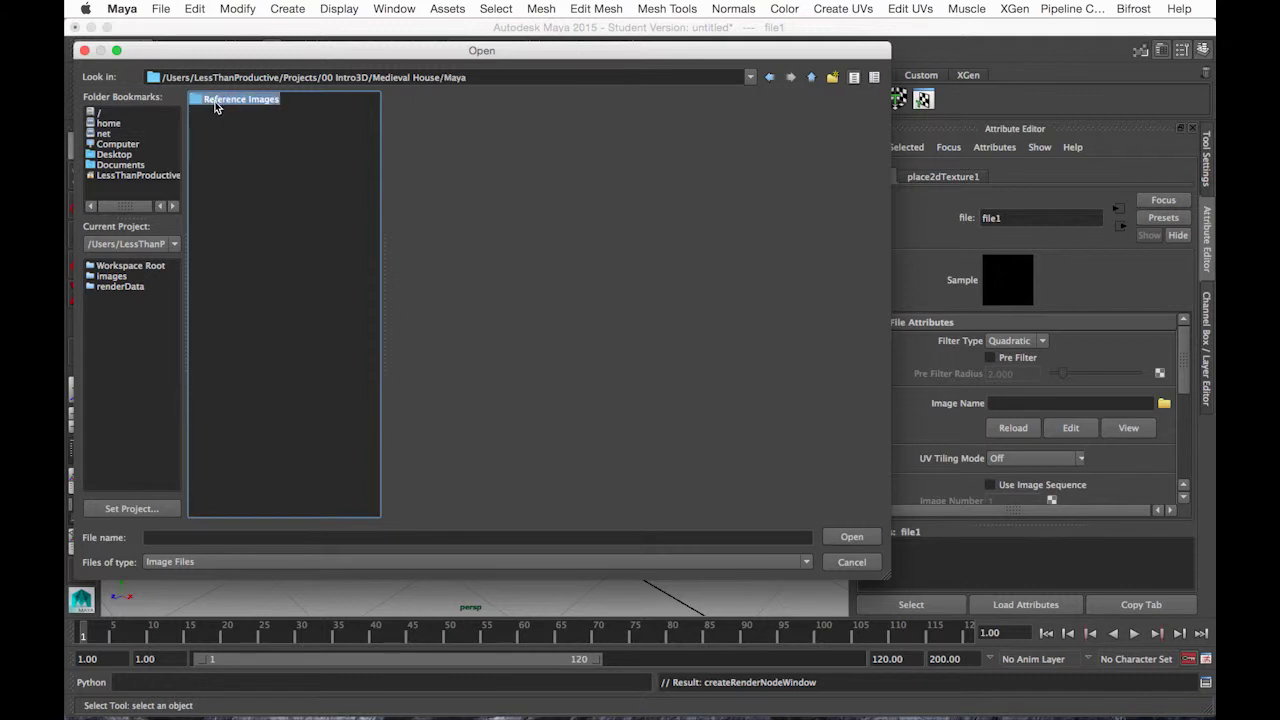
pyautogui.doubleClick(217, 102)
pyautogui.click(224, 126)
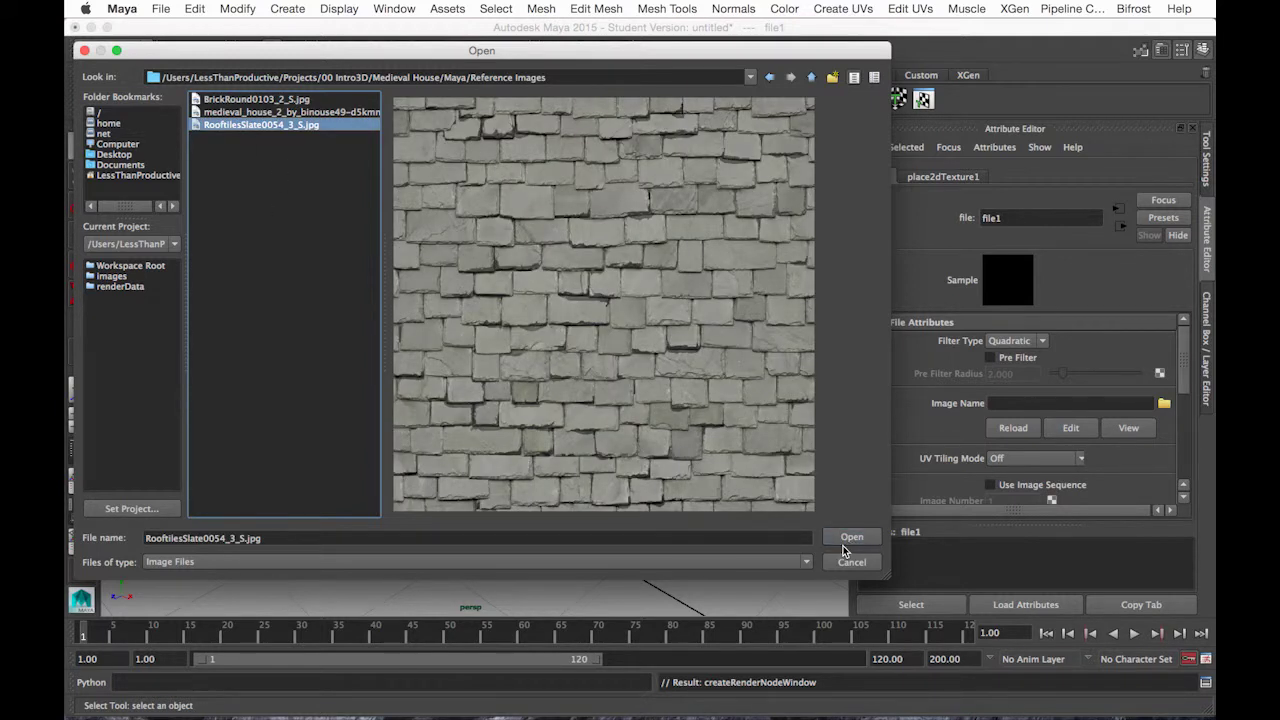
pyautogui.click(847, 538)
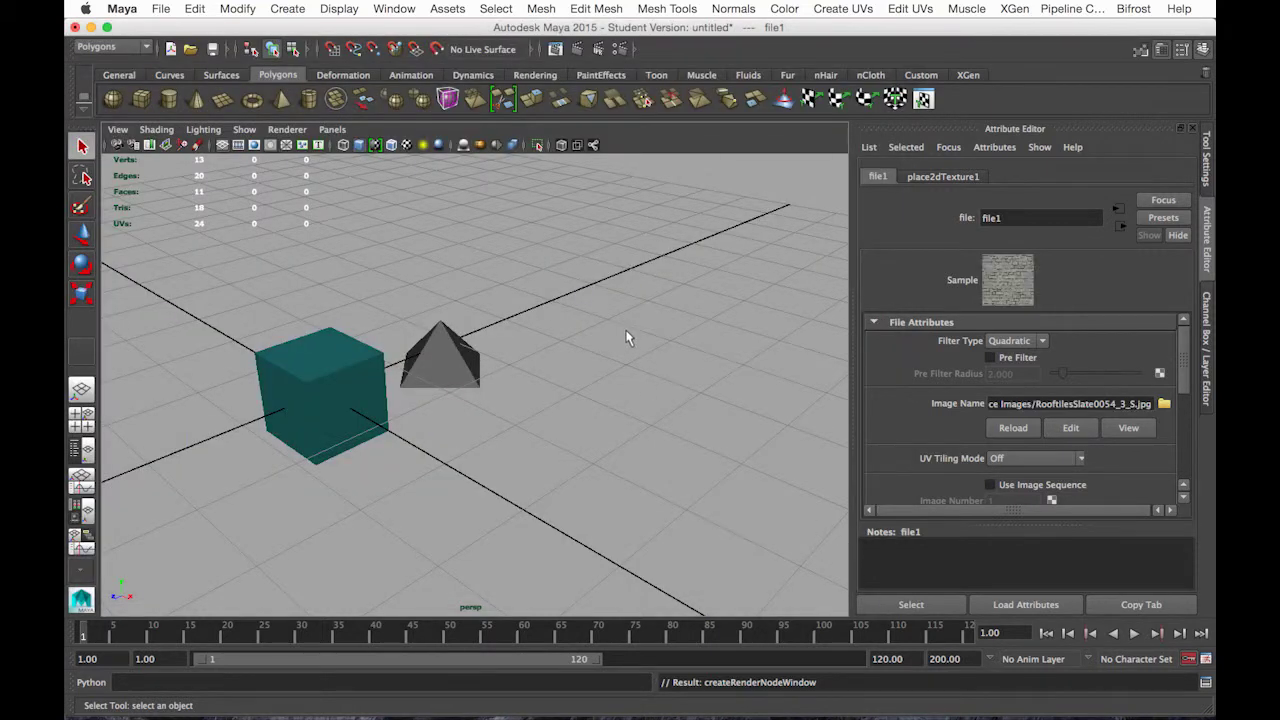
# - Turn on textured display in the perspective view and inspect the slate texture on the pyramid
pyautogui.click(583, 303)
pyautogui.scroll(5, 503, 354)
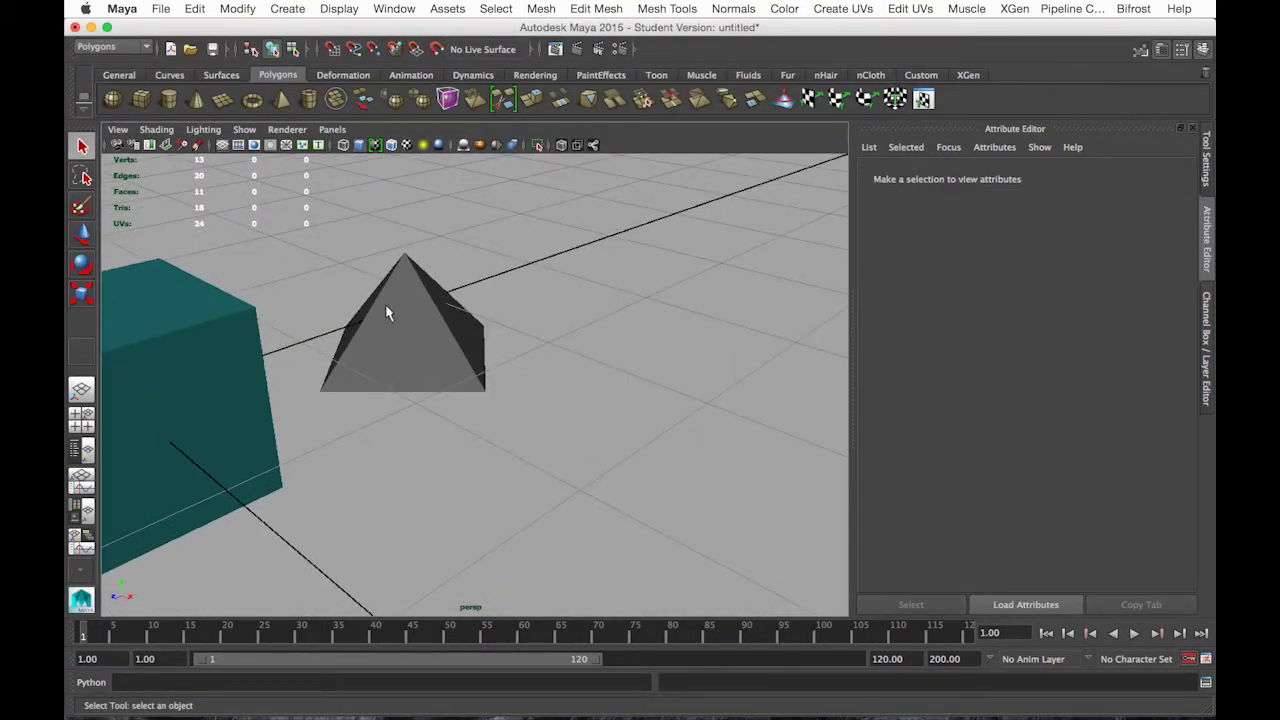
pyautogui.click(390, 305)
pyautogui.keyDown('alt'); pyautogui.moveTo(390, 305); pyautogui.dragTo(452, 385); pyautogui.keyUp('alt')
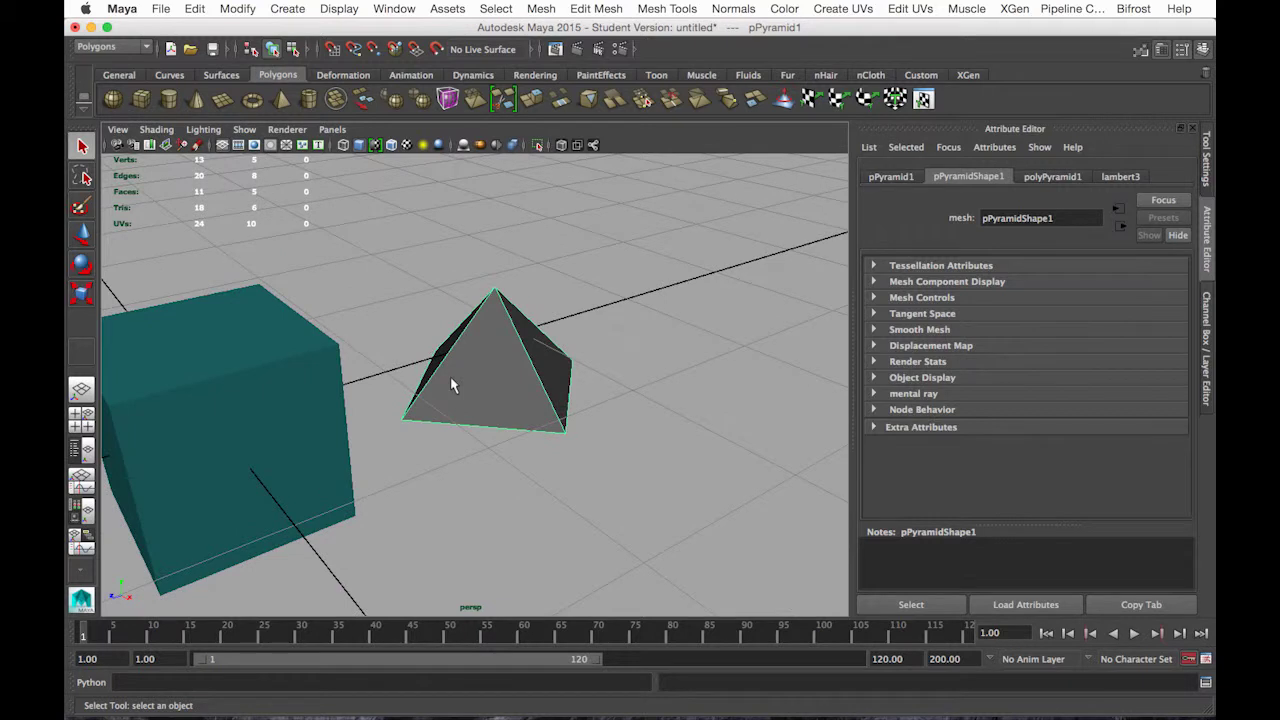
pyautogui.press('6')
pyautogui.click(618, 353)
pyautogui.click(484, 360)
pyautogui.keyDown('alt'); pyautogui.moveTo(505, 421); pyautogui.dragTo(457, 397); pyautogui.keyUp('alt')
# - In the UV Texture Editor, select all the pyramid's UVs and scale them up uniformly past the edges of the texture tile
pyautogui.click(384, 9)
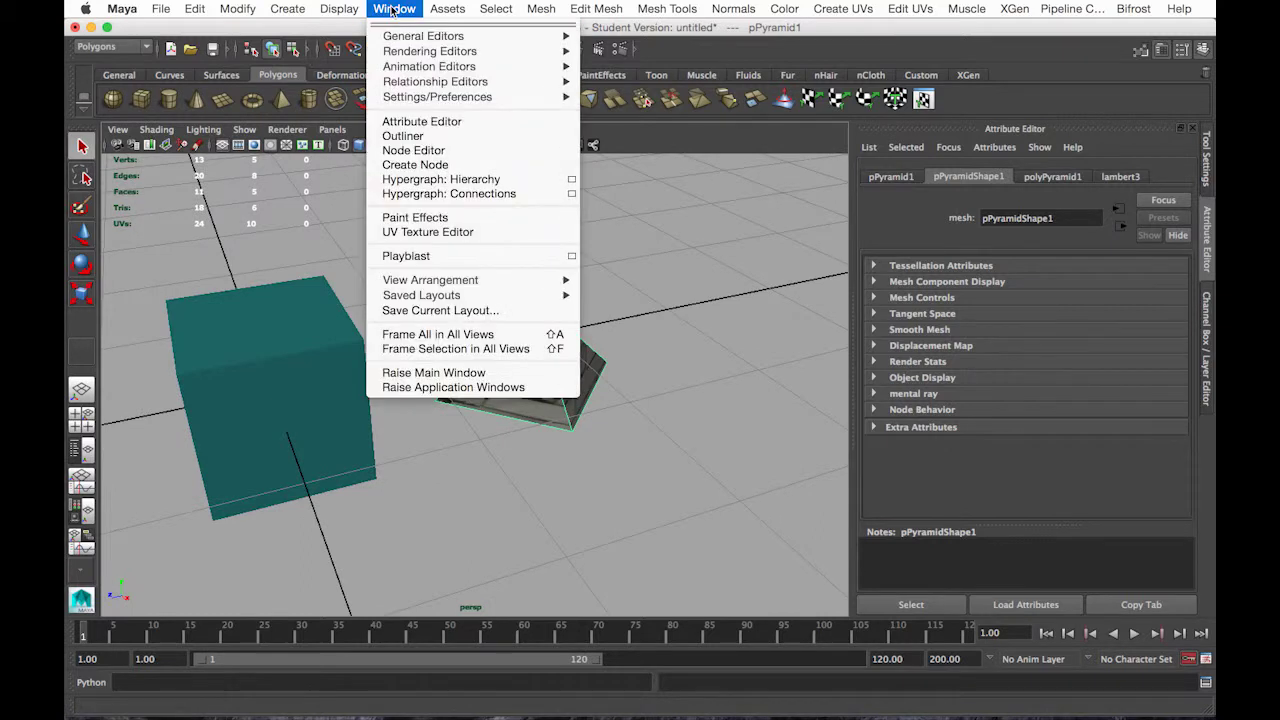
pyautogui.click(399, 238)
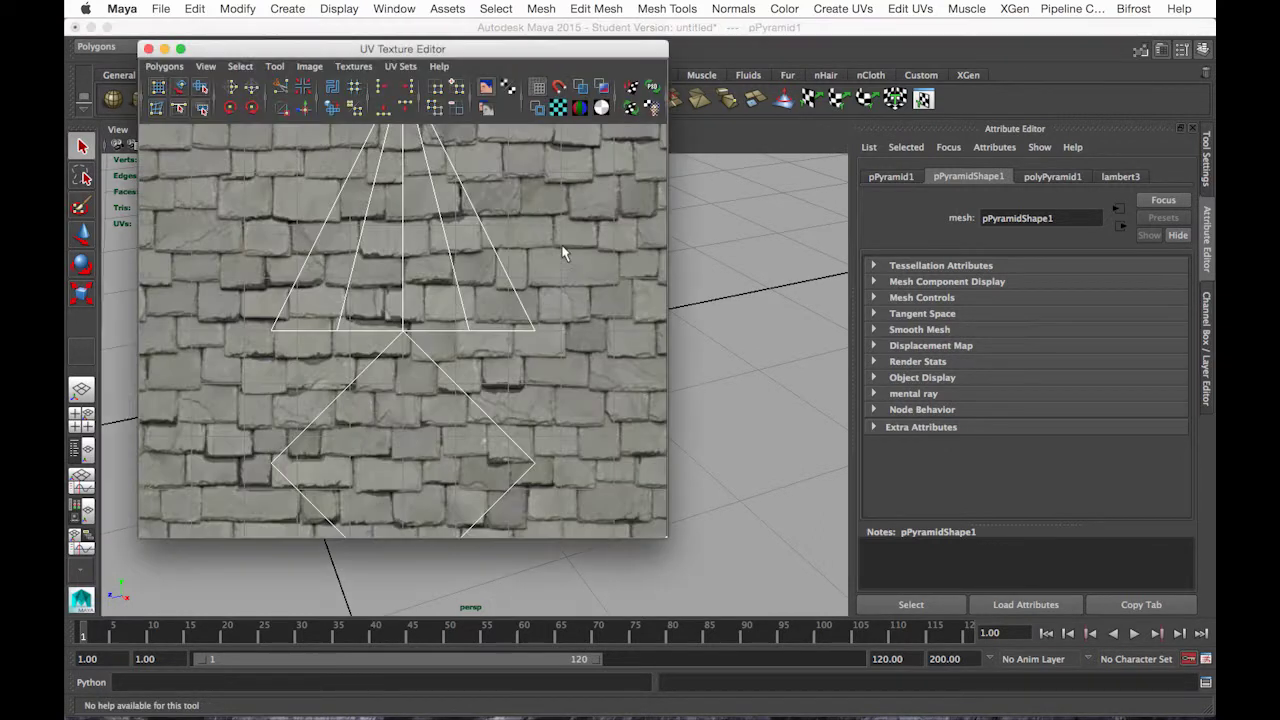
pyautogui.scroll(-5, 296, 168)
pyautogui.moveTo(362, 224); pyautogui.dragTo(423, 228, button='right')
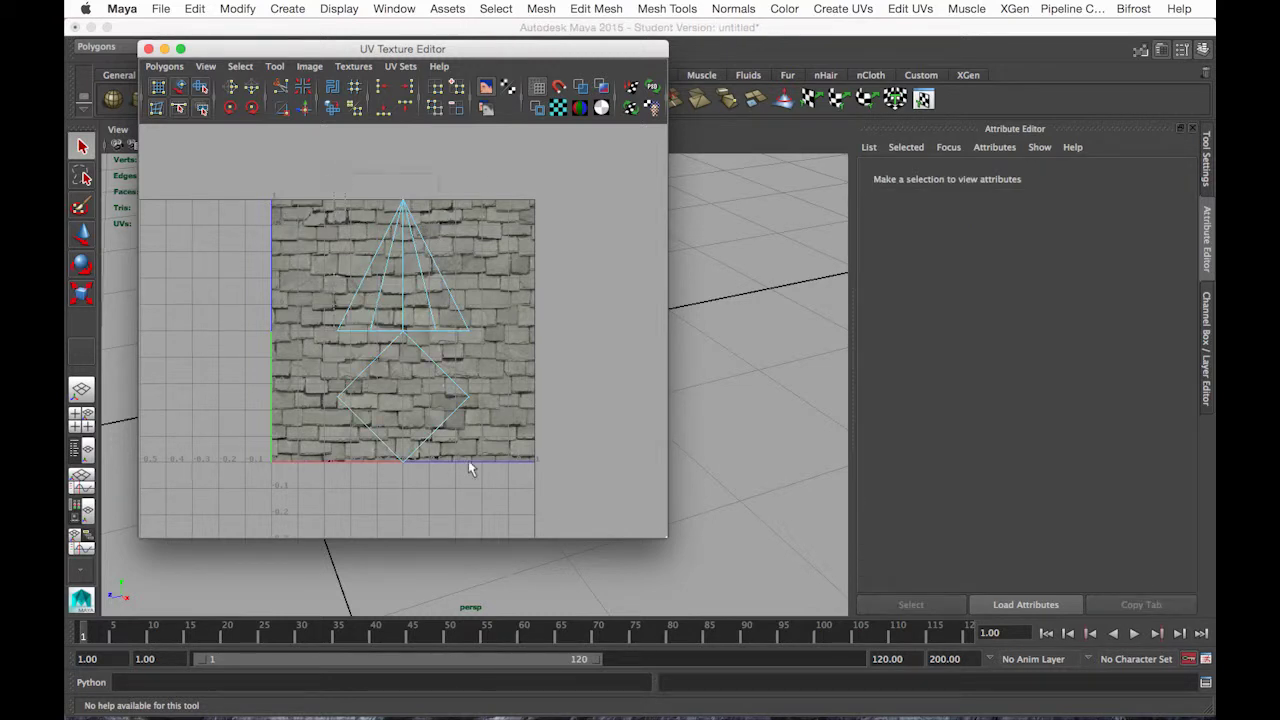
pyautogui.moveTo(501, 464); pyautogui.dragTo(503, 468)
pyautogui.press('r')
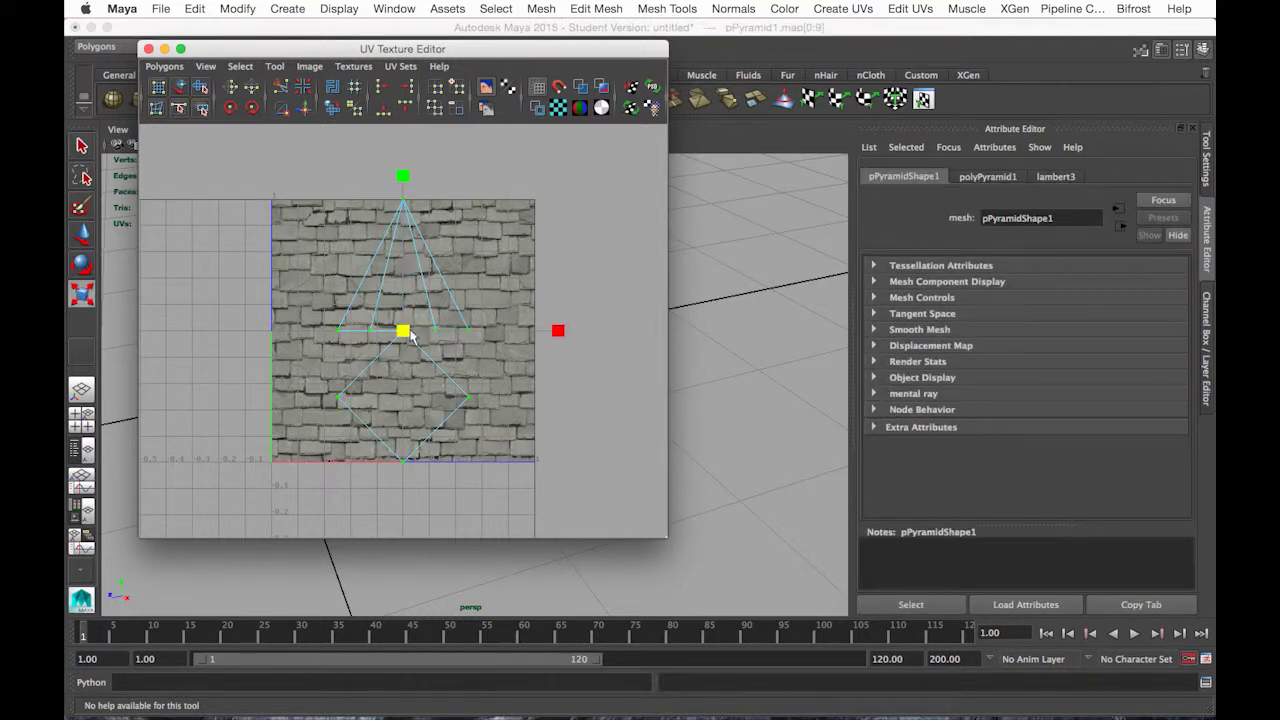
pyautogui.moveTo(427, 333); pyautogui.dragTo(617, 327)
pyautogui.click(605, 216)
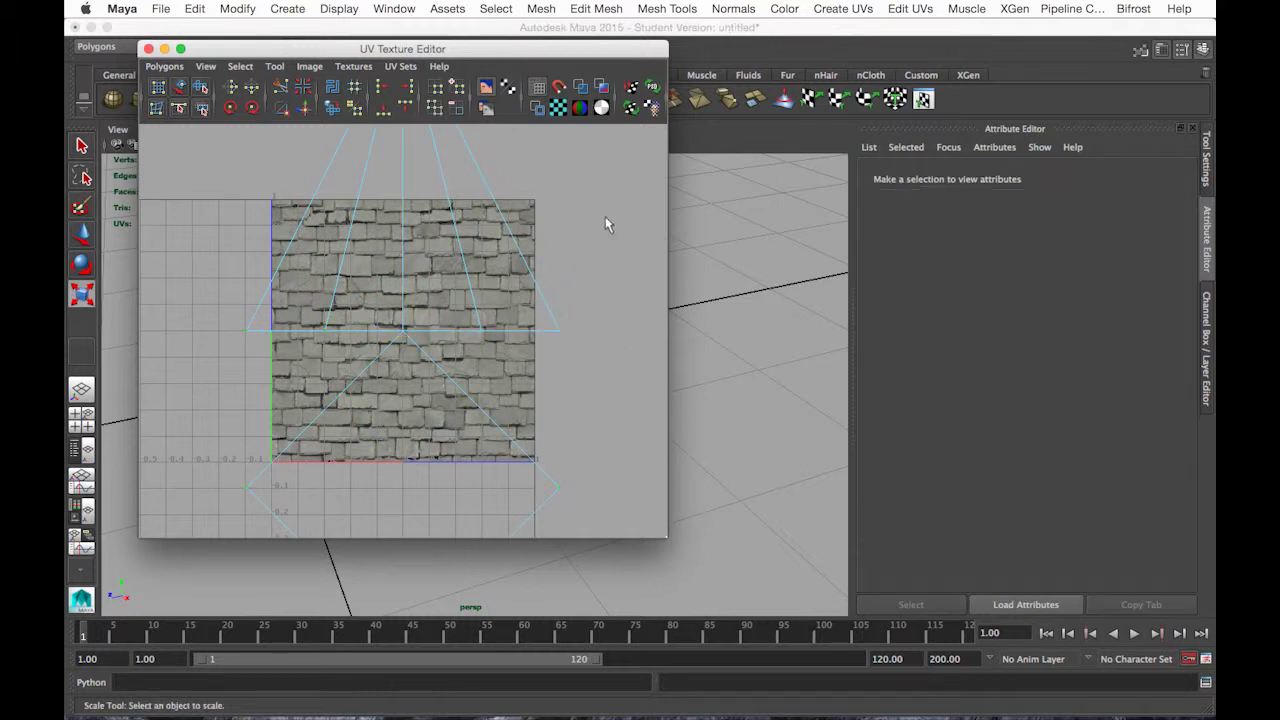
pyautogui.click(148, 48)
# - Inspect the rescaled slate texture on the pyramid, return to object mode and clear the selection
pyautogui.scroll(6, 780, 366)
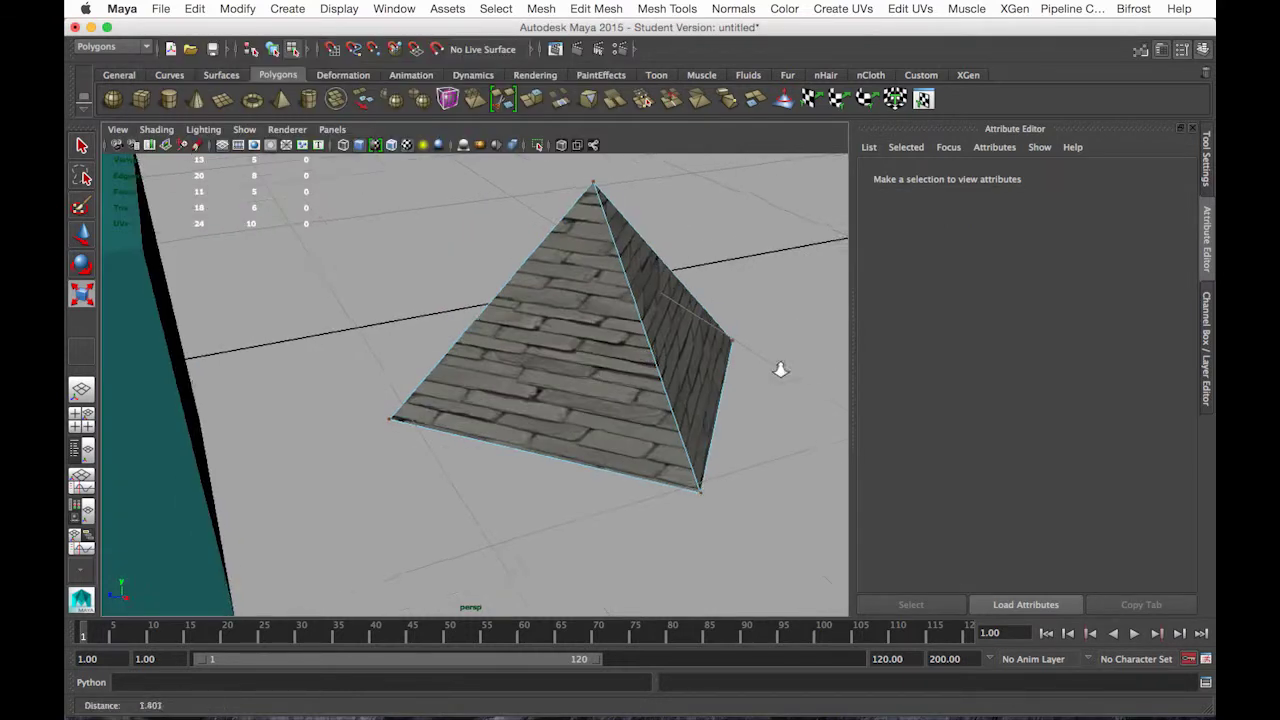
pyautogui.moveTo(587, 321); pyautogui.dragTo(650, 304, button='right')
pyautogui.scroll(-5, 450, 289)
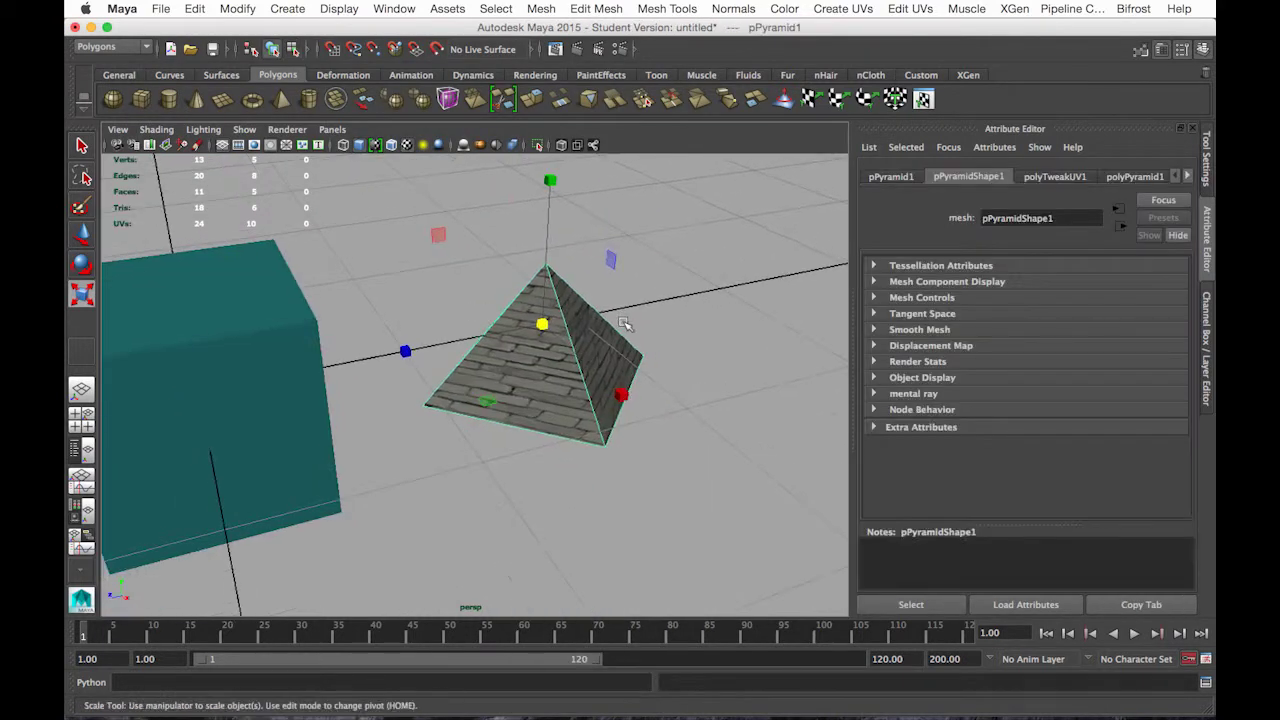
pyautogui.scroll(-2, 450, 289)
pyautogui.keyDown('alt'); pyautogui.moveTo(450, 289); pyautogui.dragTo(491, 303, button='middle'); pyautogui.keyUp('alt')
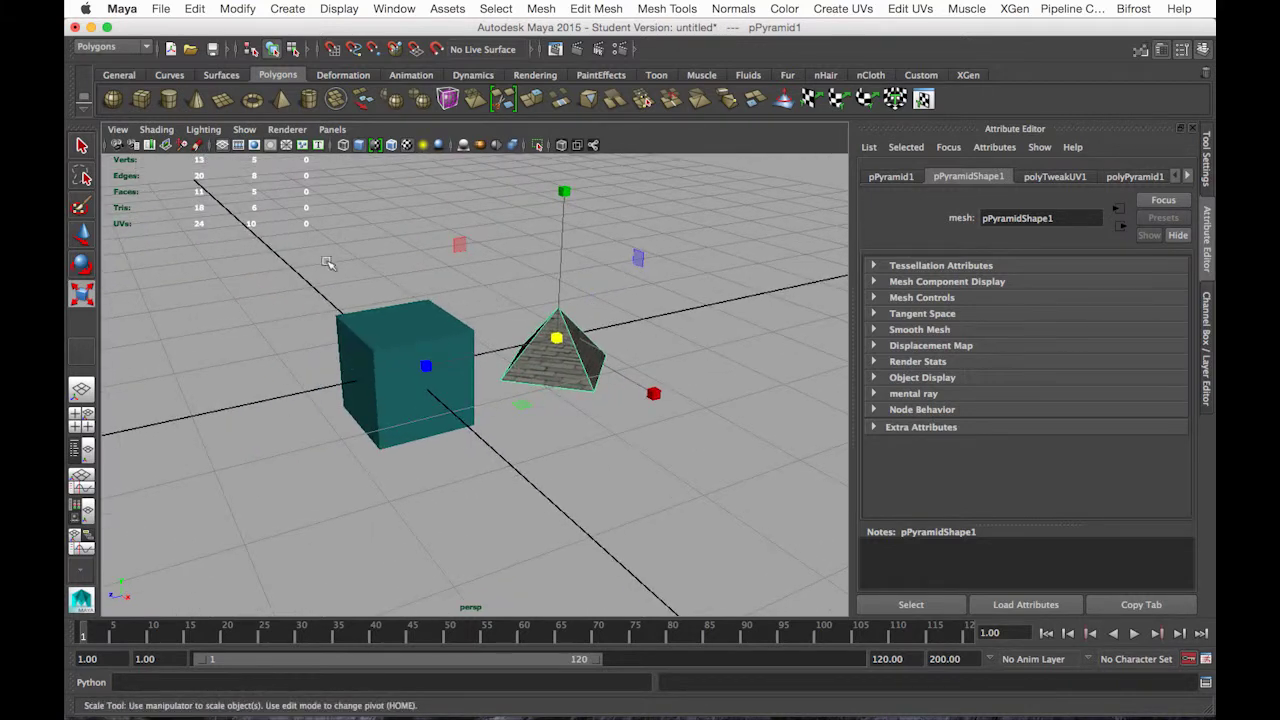
pyautogui.click(349, 293)
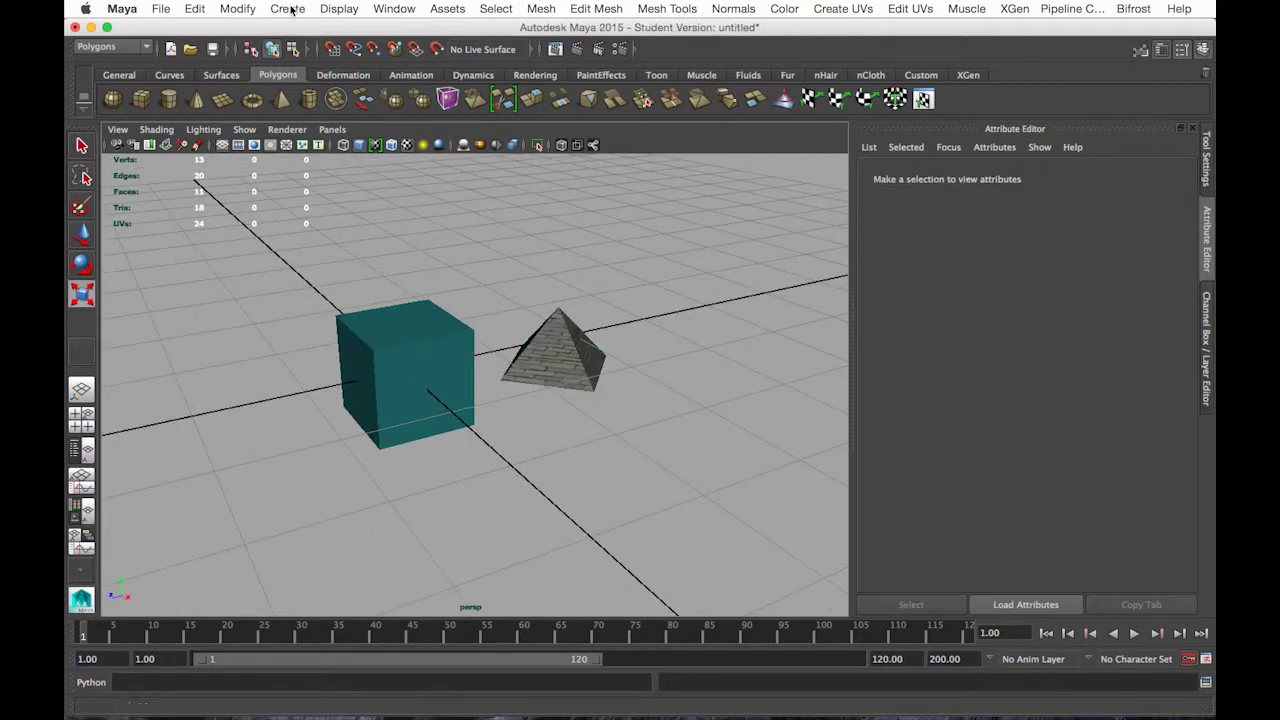
# - Check in the Plug-in Manager whether the fbxmaya.bundle plug-in is loaded and set to auto load
pyautogui.click(326, 8)
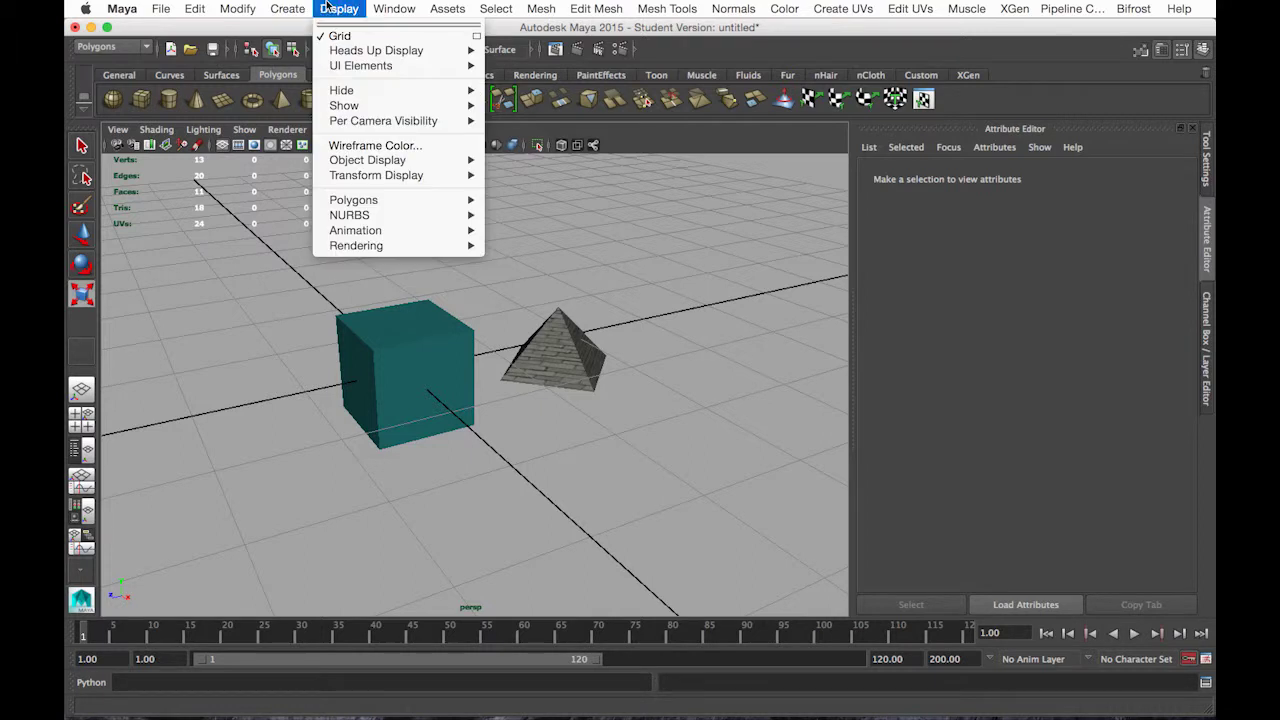
pyautogui.moveTo(400, 8)
pyautogui.moveTo(470, 96)
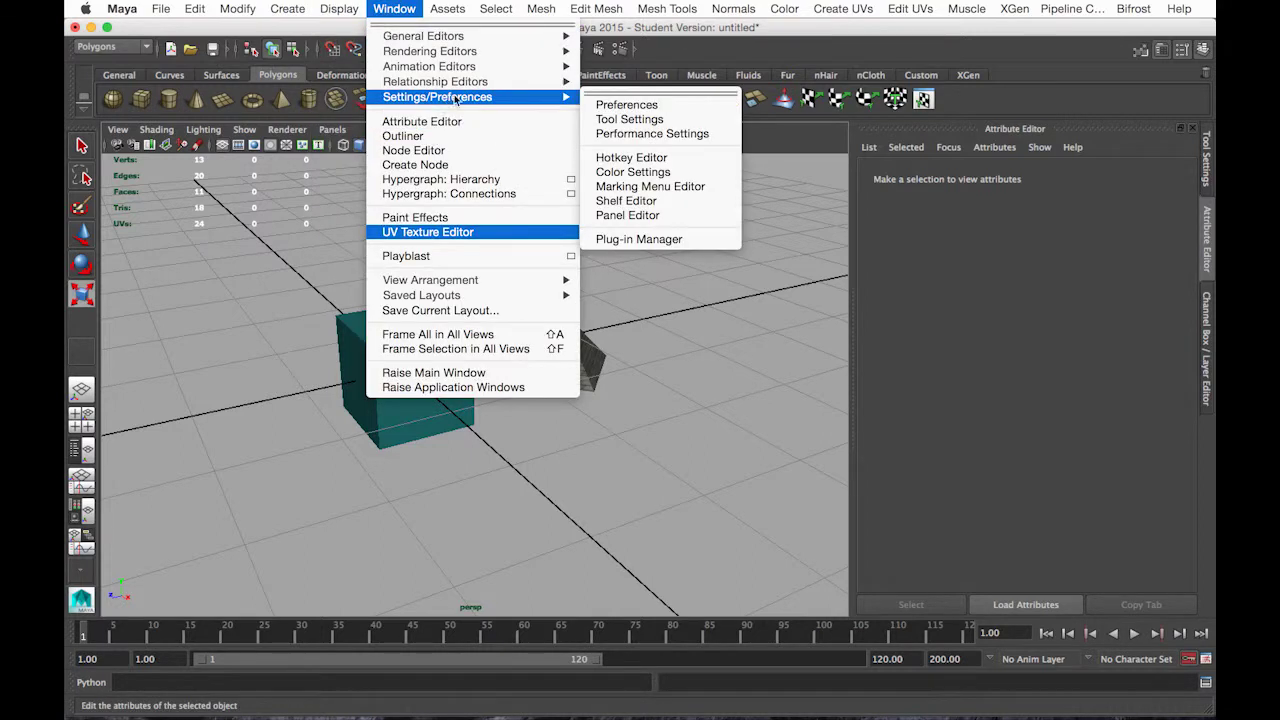
pyautogui.click(617, 243)
pyautogui.scroll(-15, 620, 398)
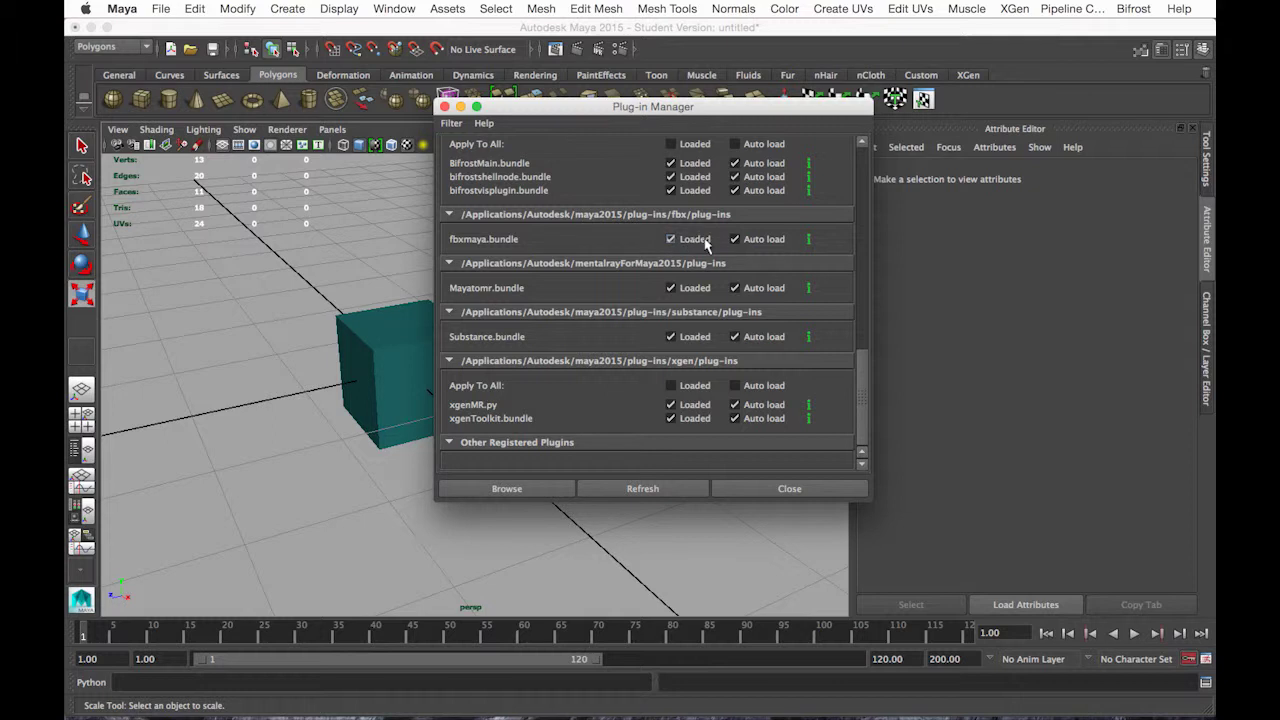
pyautogui.click(776, 489)
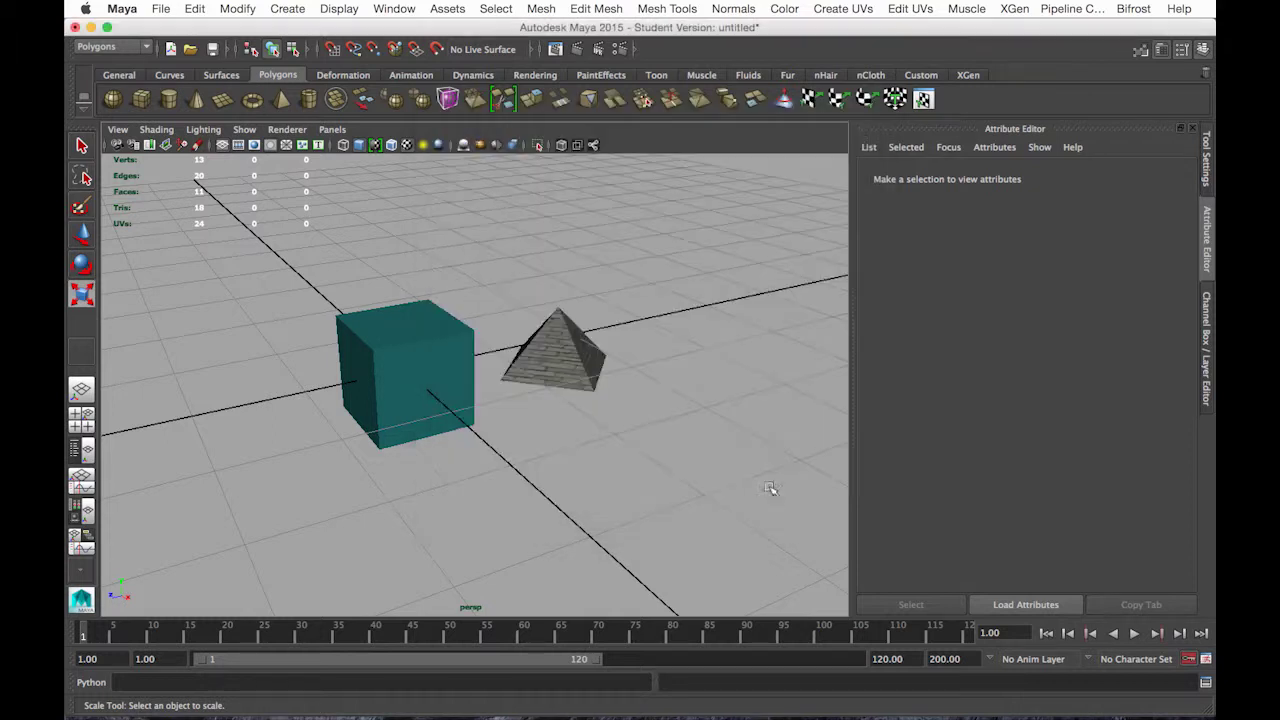
# - Start exporting the entire scene with FBX export as the file type
pyautogui.click(158, 8)
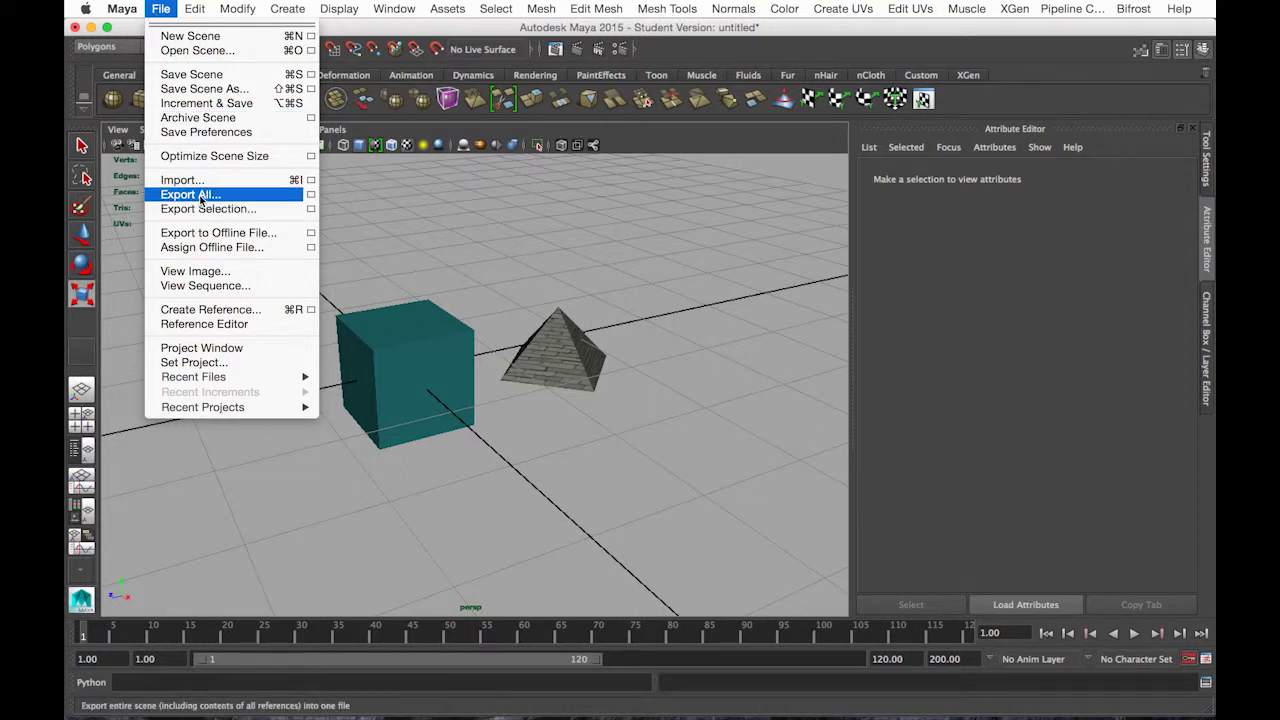
pyautogui.click(311, 195)
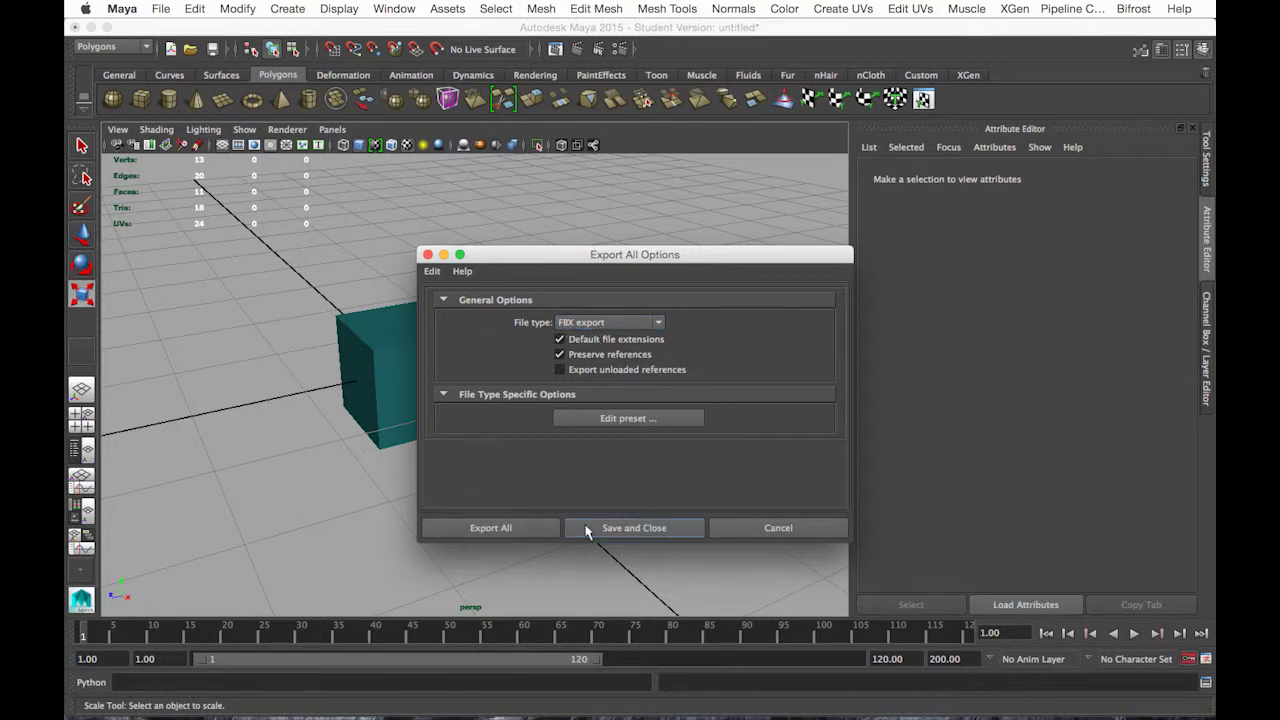
pyautogui.click(503, 535)
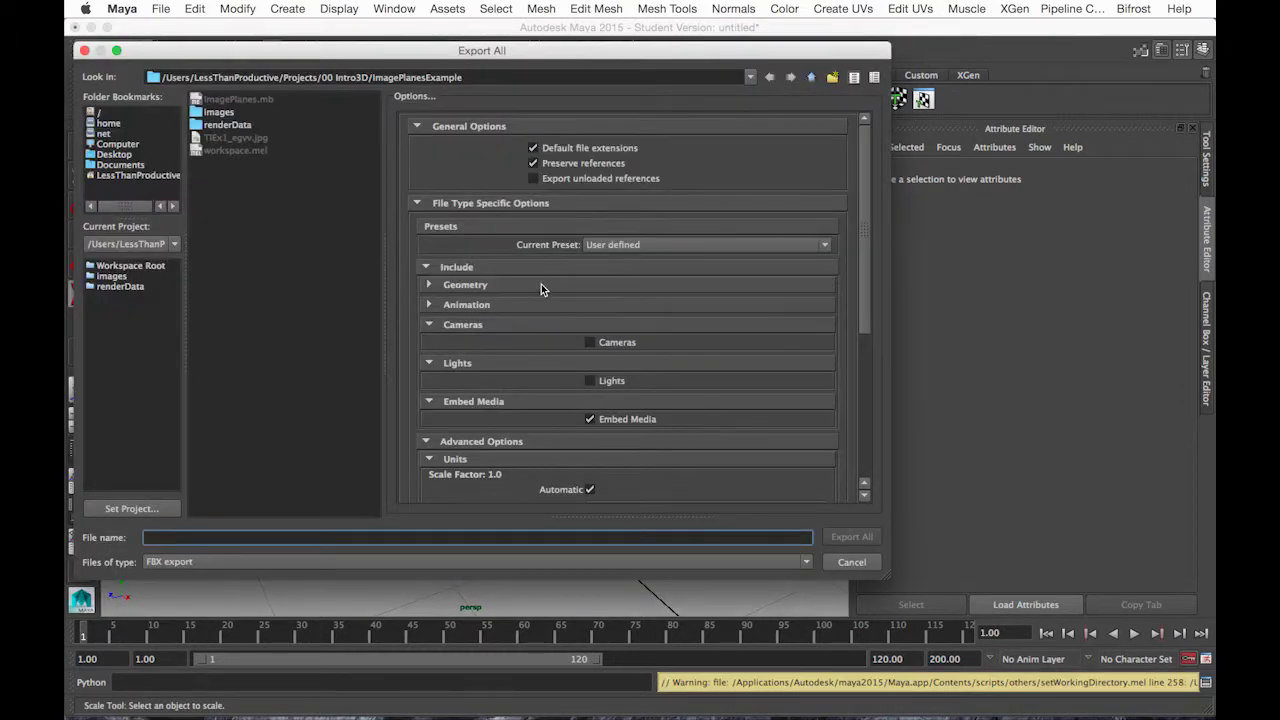
# - Apply the Autodesk Media & Entertainment preset to the FBX export and turn on Triangulate in its geometry options
pyautogui.click(655, 243)
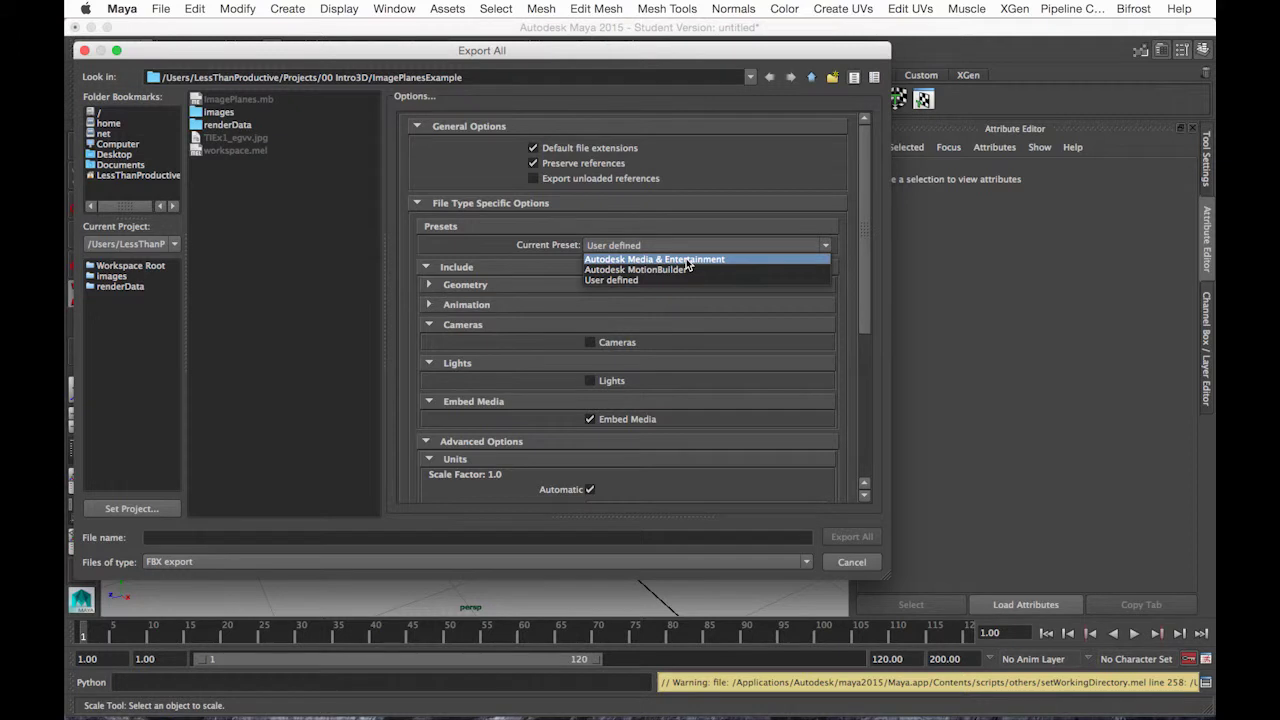
pyautogui.click(687, 260)
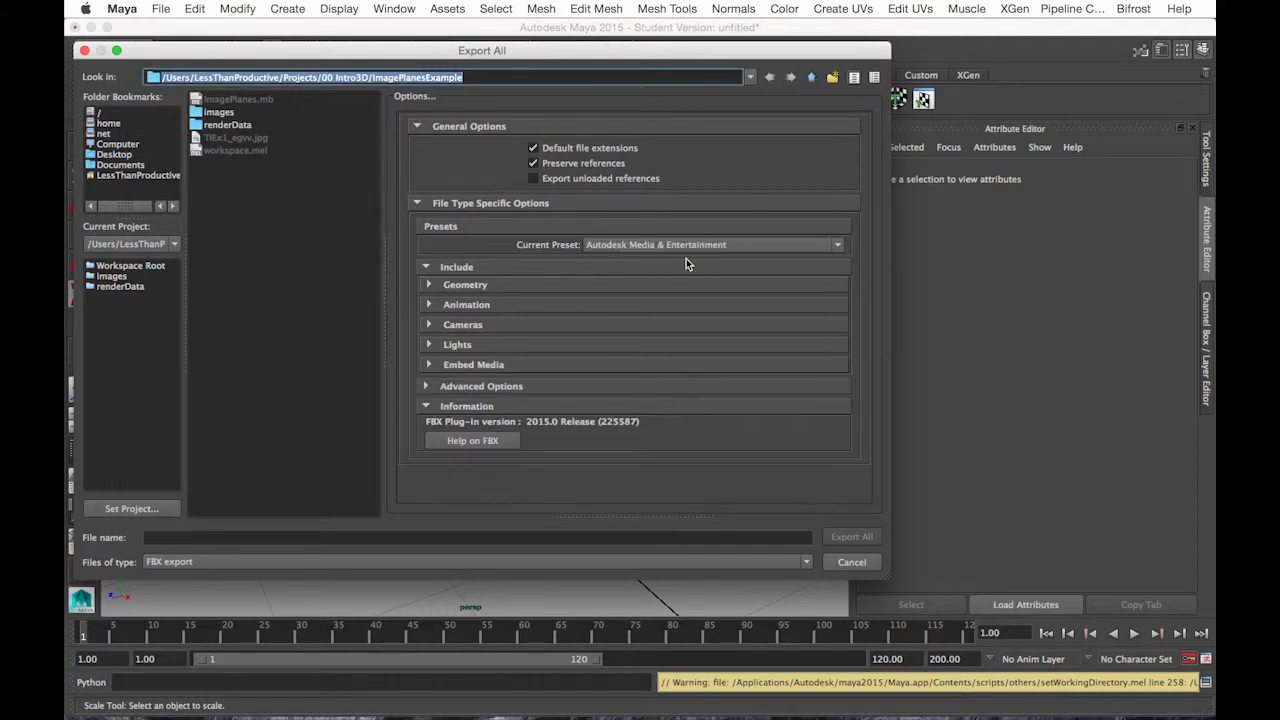
pyautogui.click(427, 285)
pyautogui.click(590, 455)
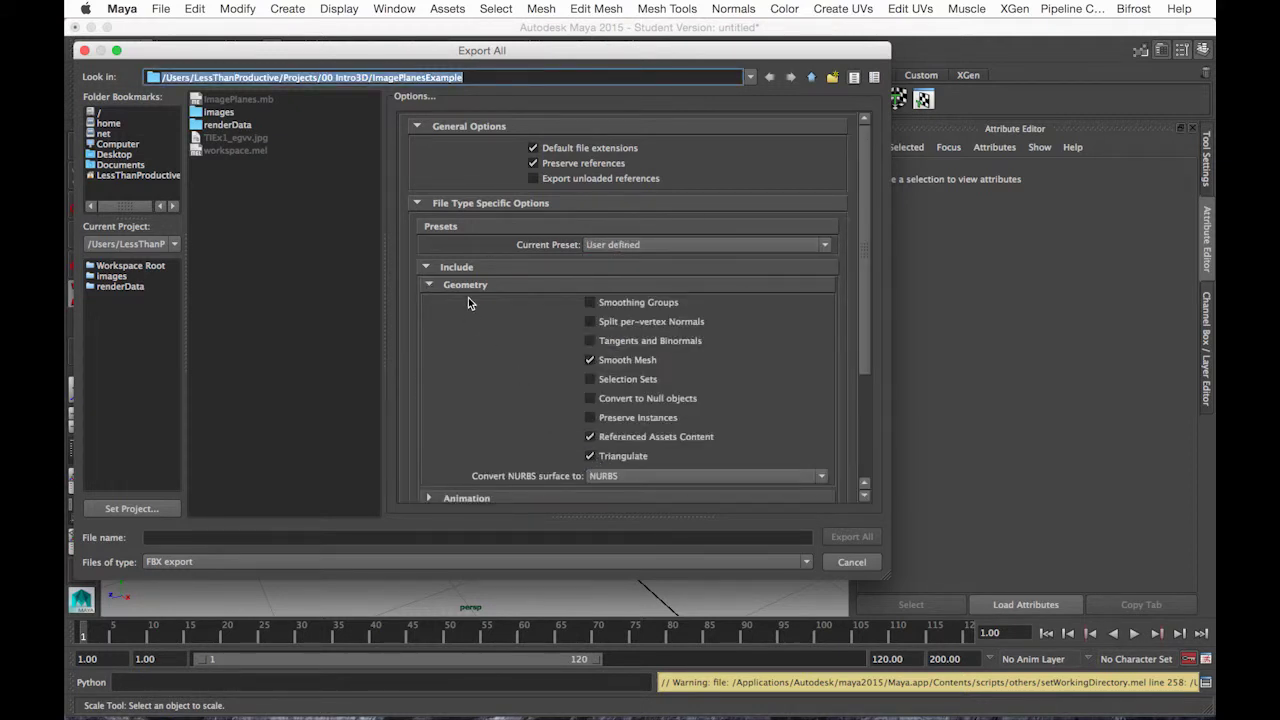
# - Review the animation options, exclude cameras and lights from the FBX export, and keep Embed Media enabled
pyautogui.click(429, 286)
pyautogui.click(430, 305)
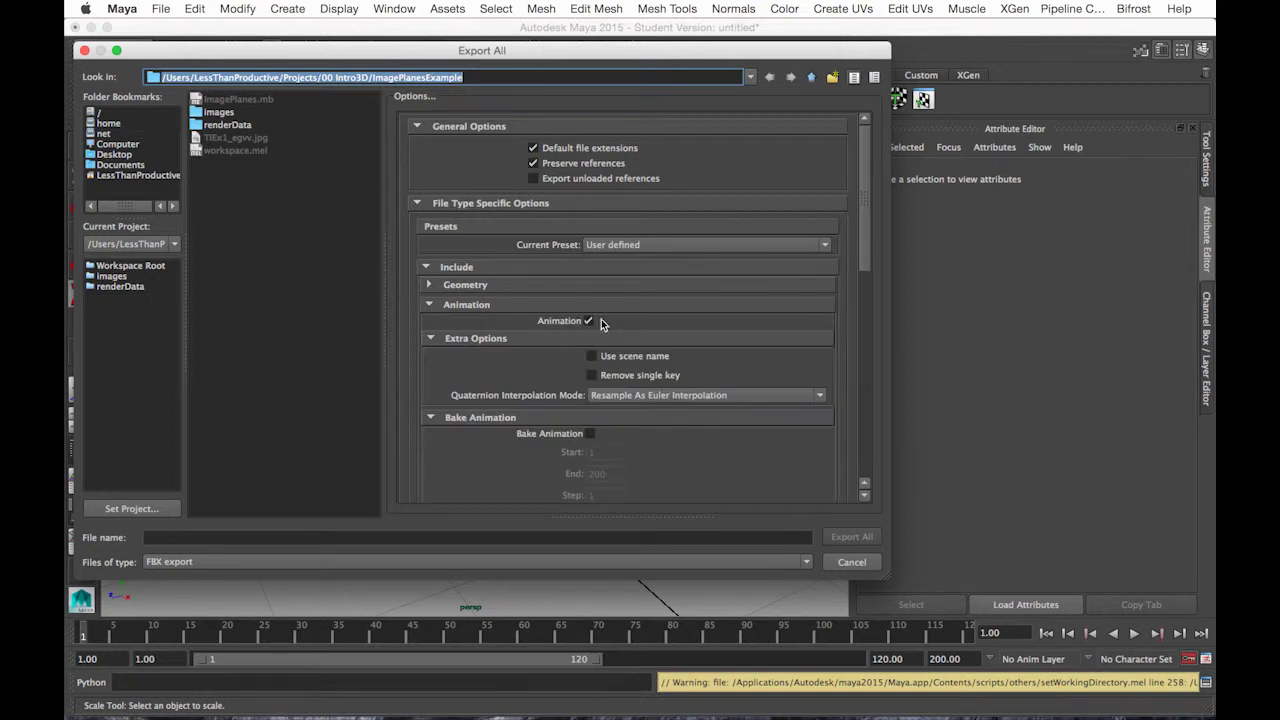
pyautogui.click(430, 304)
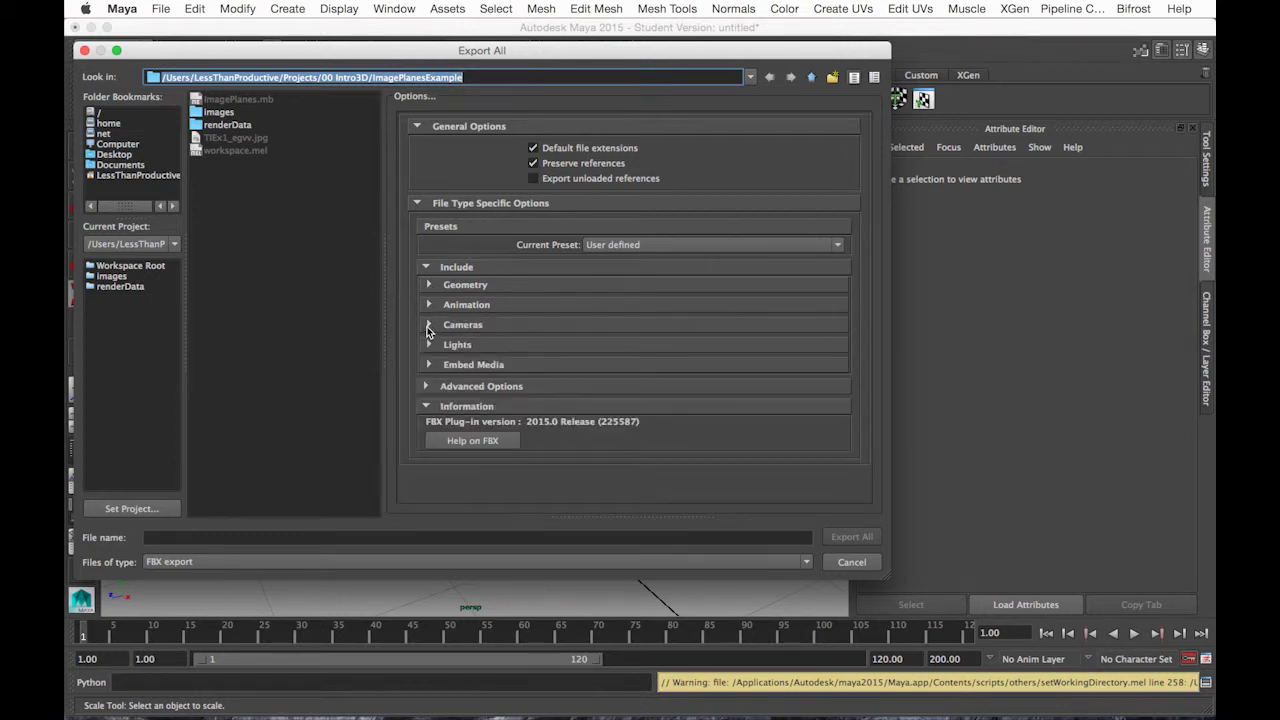
pyautogui.click(429, 325)
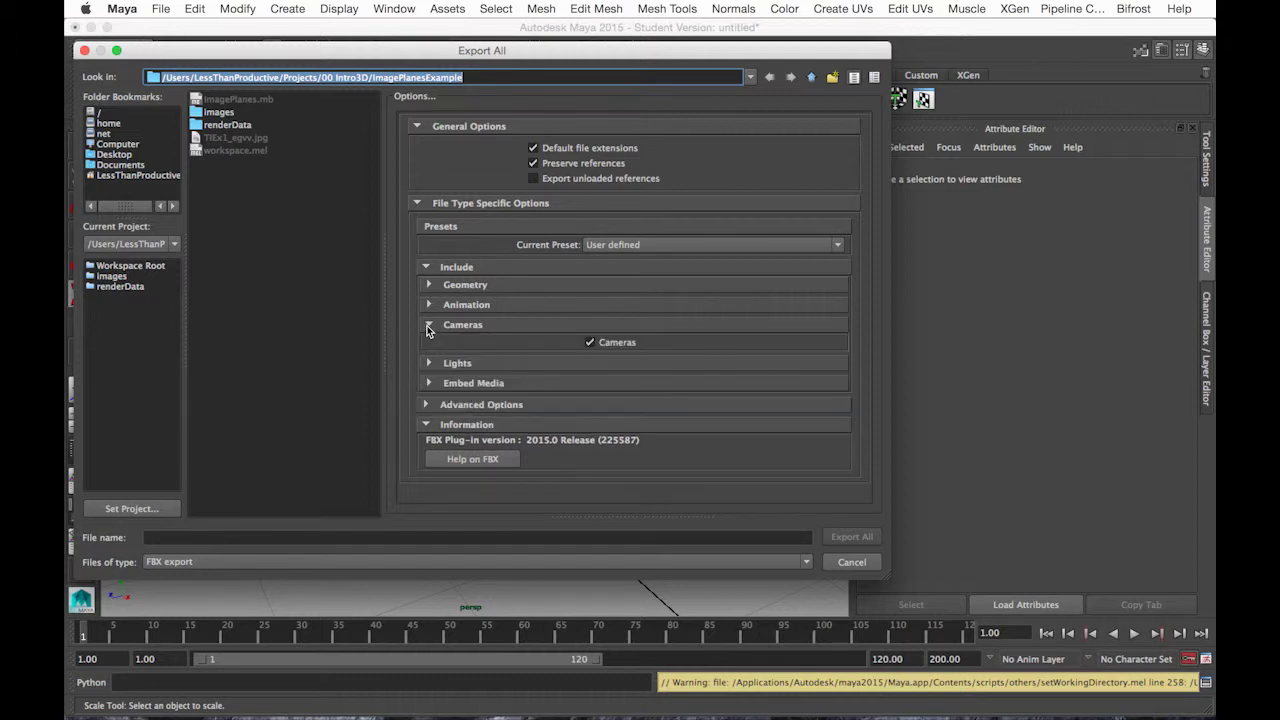
pyautogui.click(590, 343)
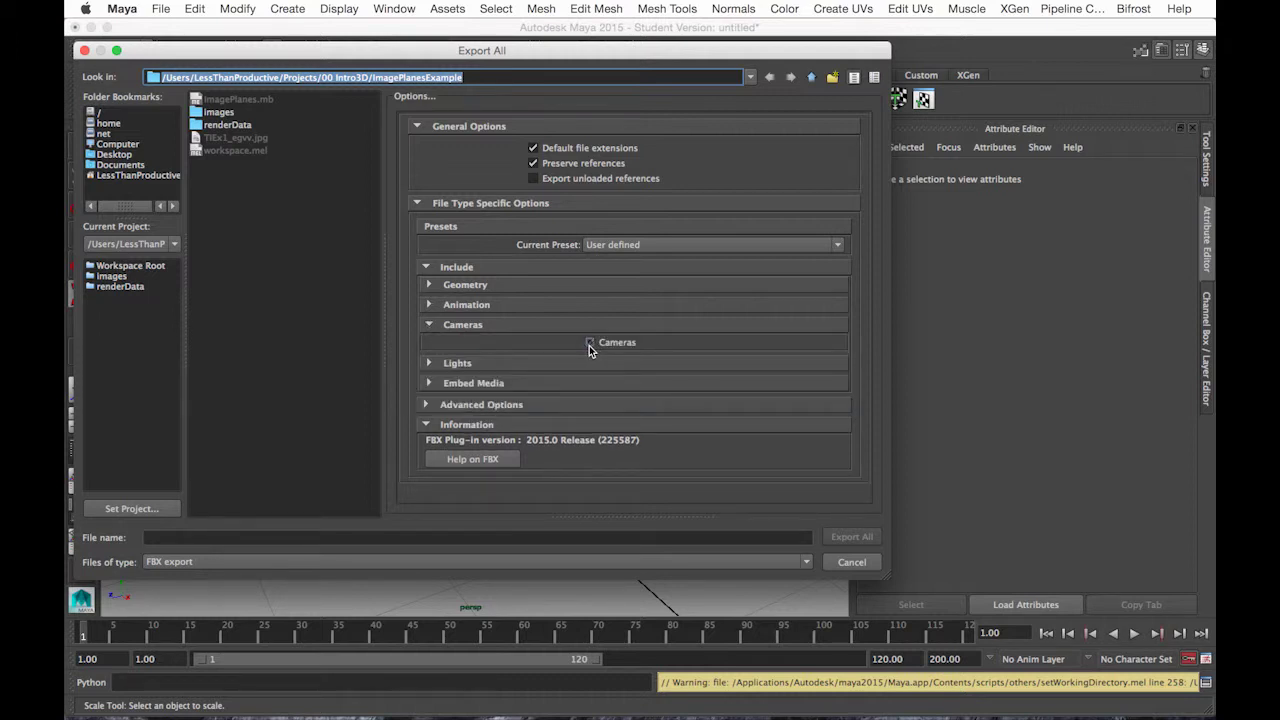
pyautogui.click(431, 363)
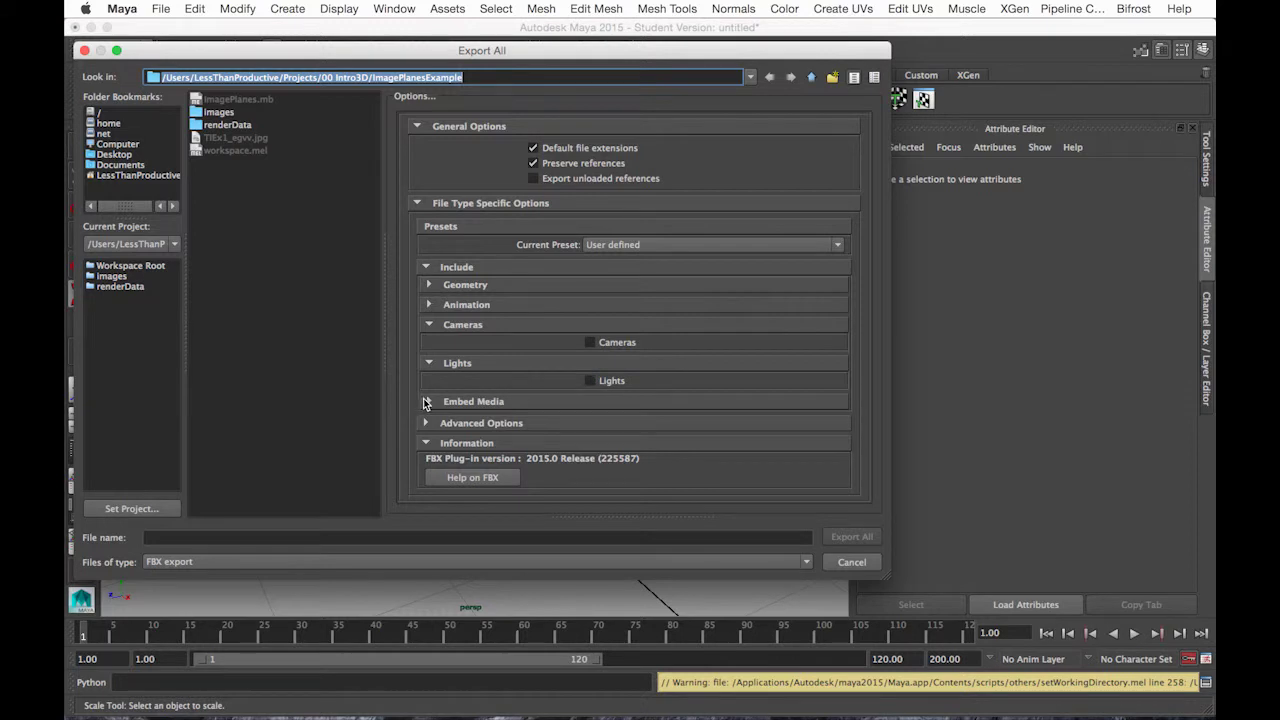
pyautogui.click(424, 402)
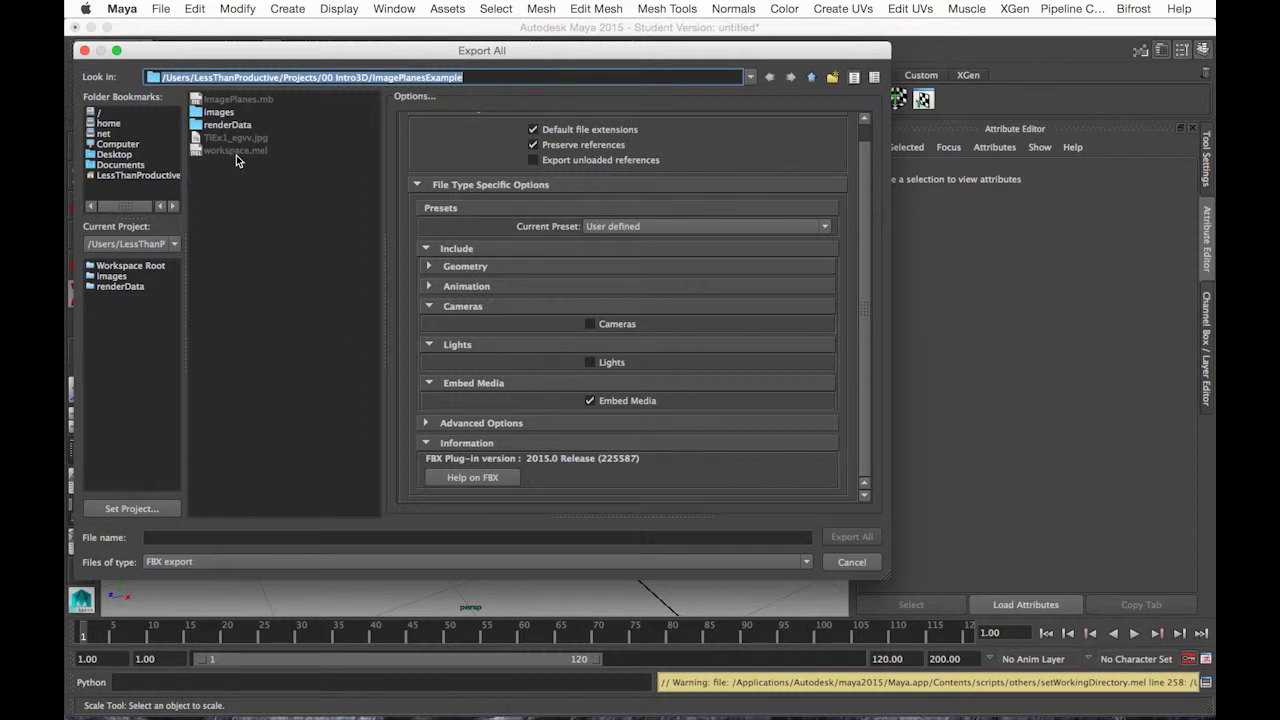
# - Set the export location to the Projects/00 Intro3D/Medieval House/Maya folder
pyautogui.click(126, 186)
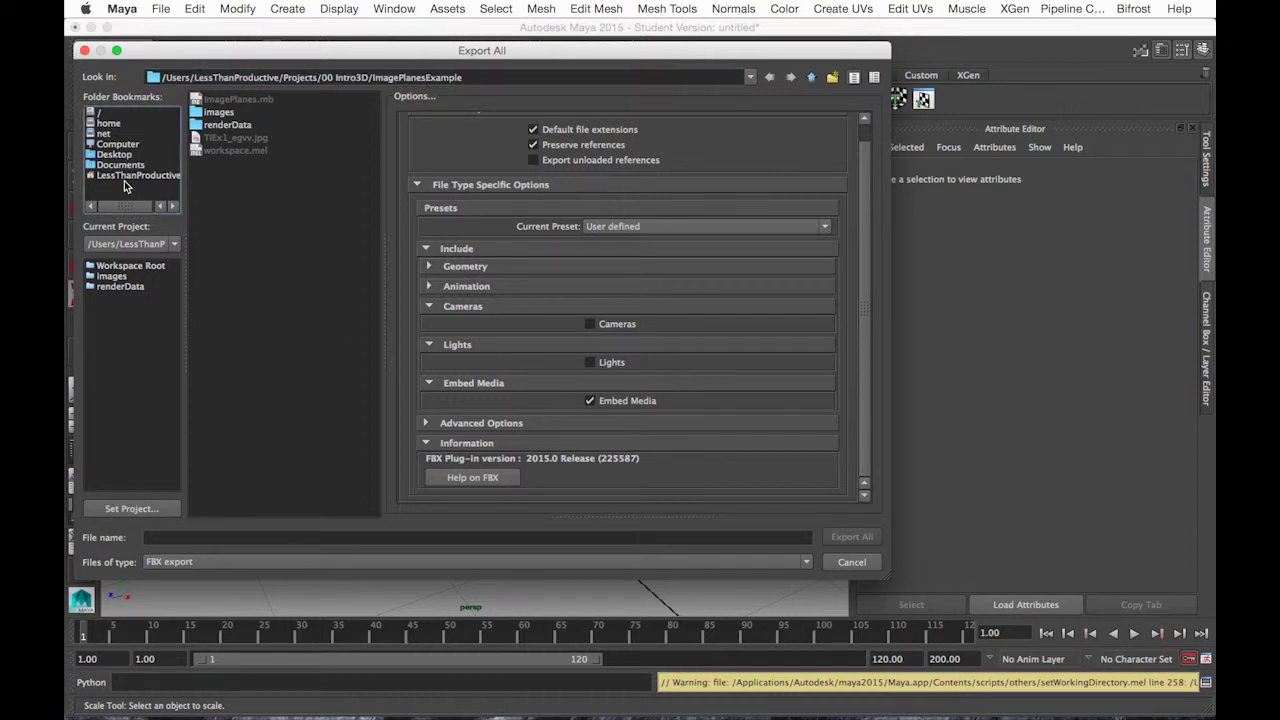
pyautogui.click(126, 182)
pyautogui.doubleClick(222, 262)
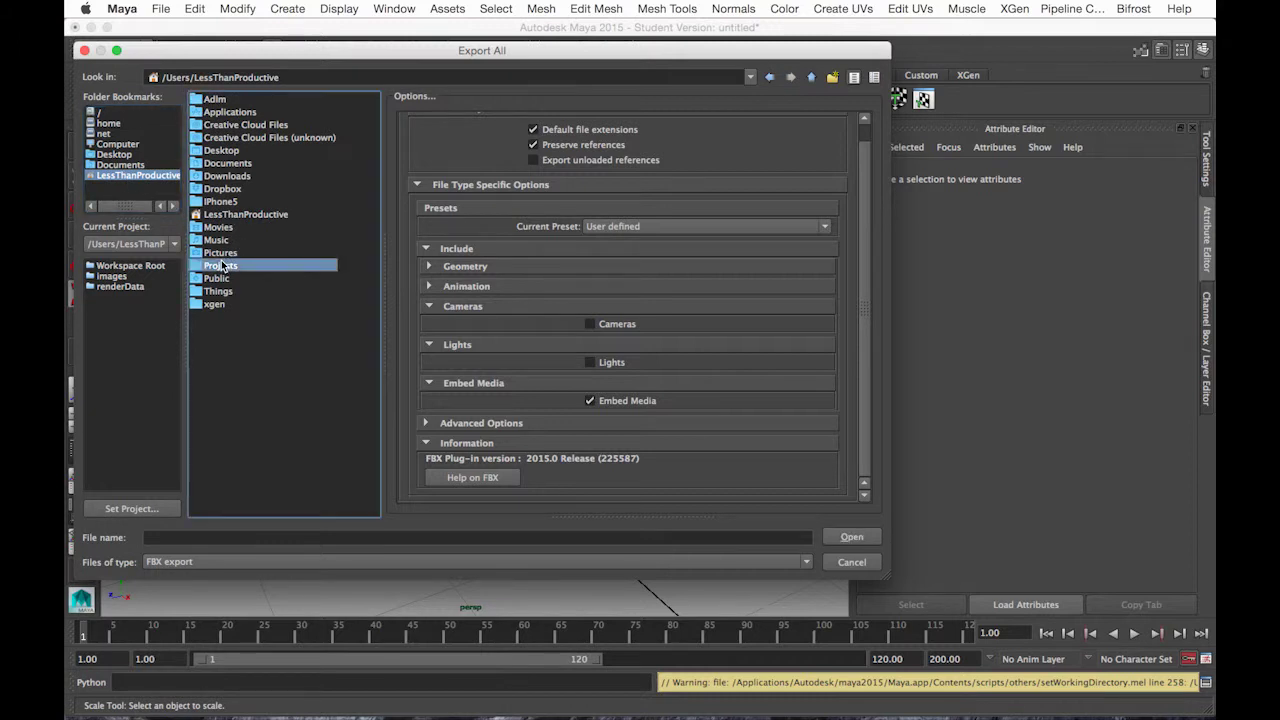
pyautogui.click(238, 137)
pyautogui.click(233, 112)
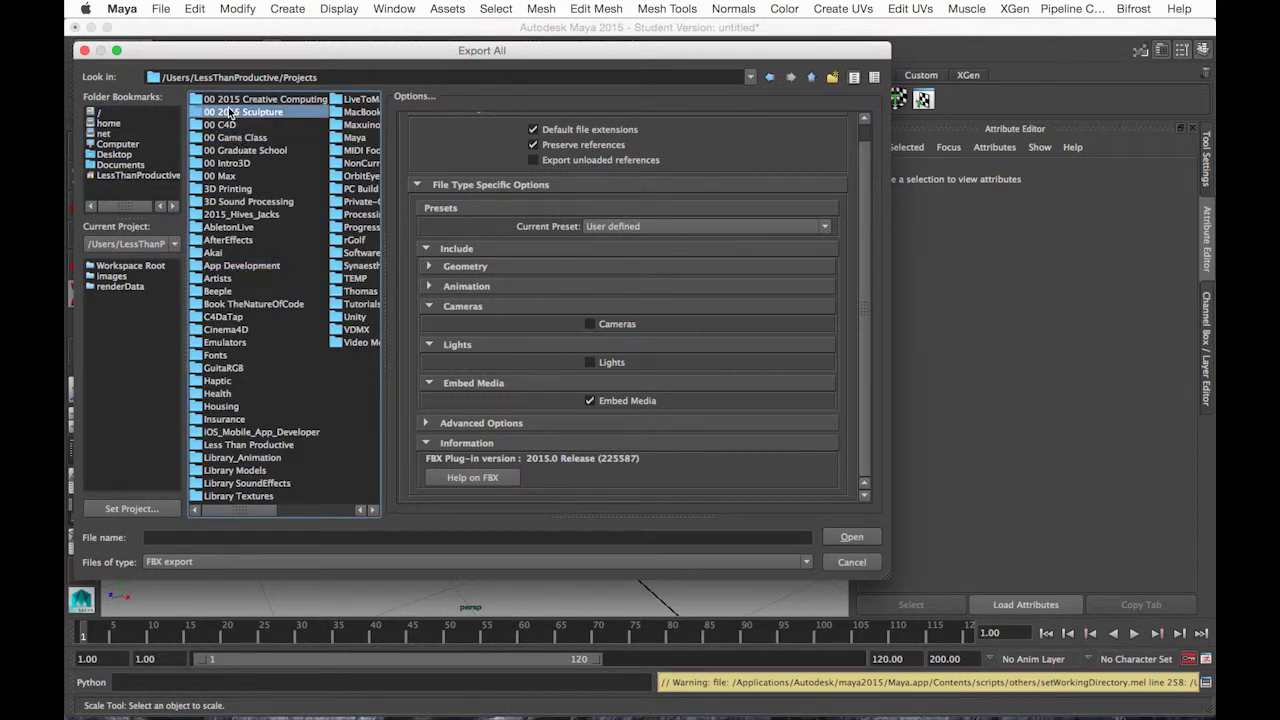
pyautogui.click(228, 127)
pyautogui.doubleClick(235, 163)
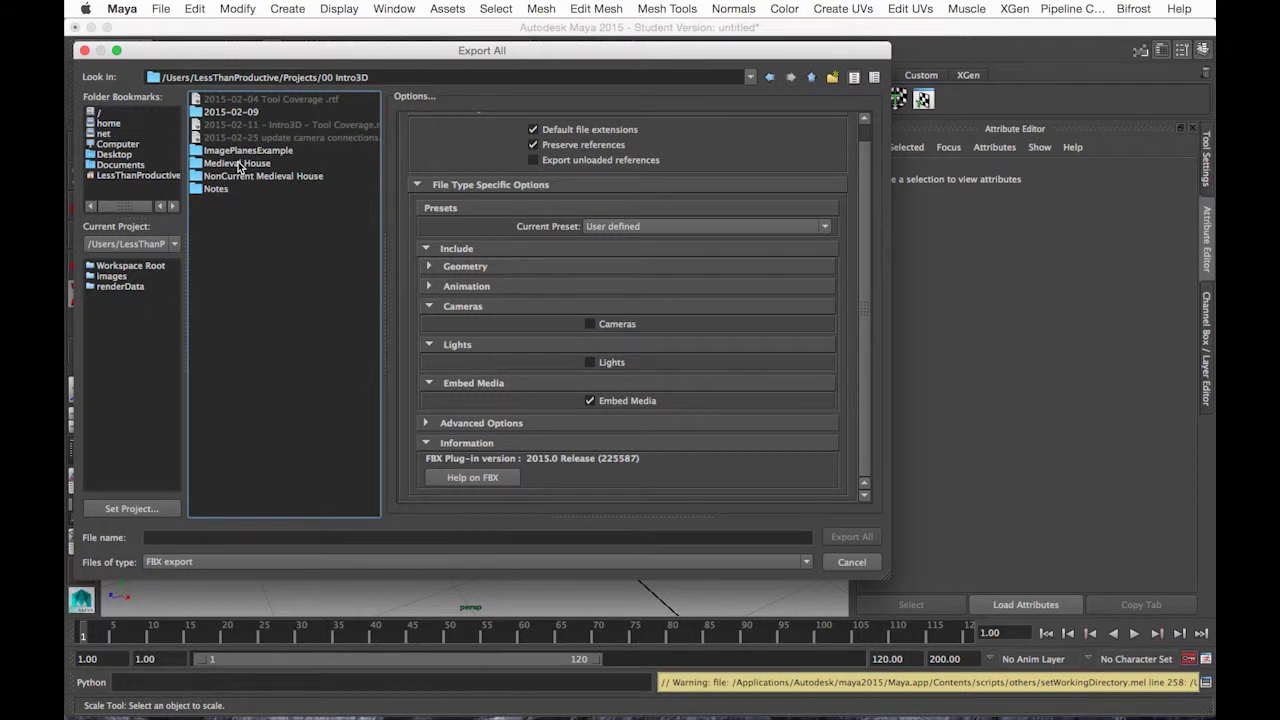
pyautogui.doubleClick(233, 165)
pyautogui.doubleClick(211, 101)
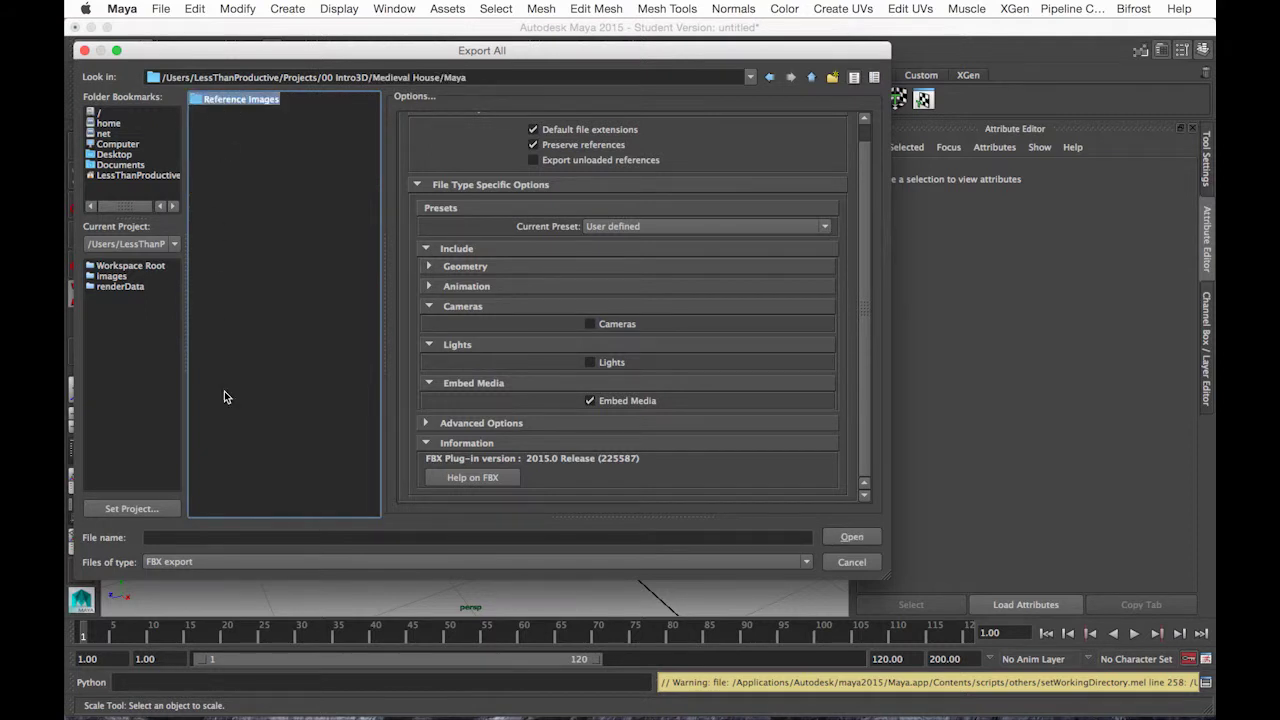
# - Name the FBX file test and export the whole scene
pyautogui.click(187, 537)
pyautogui.write('test')
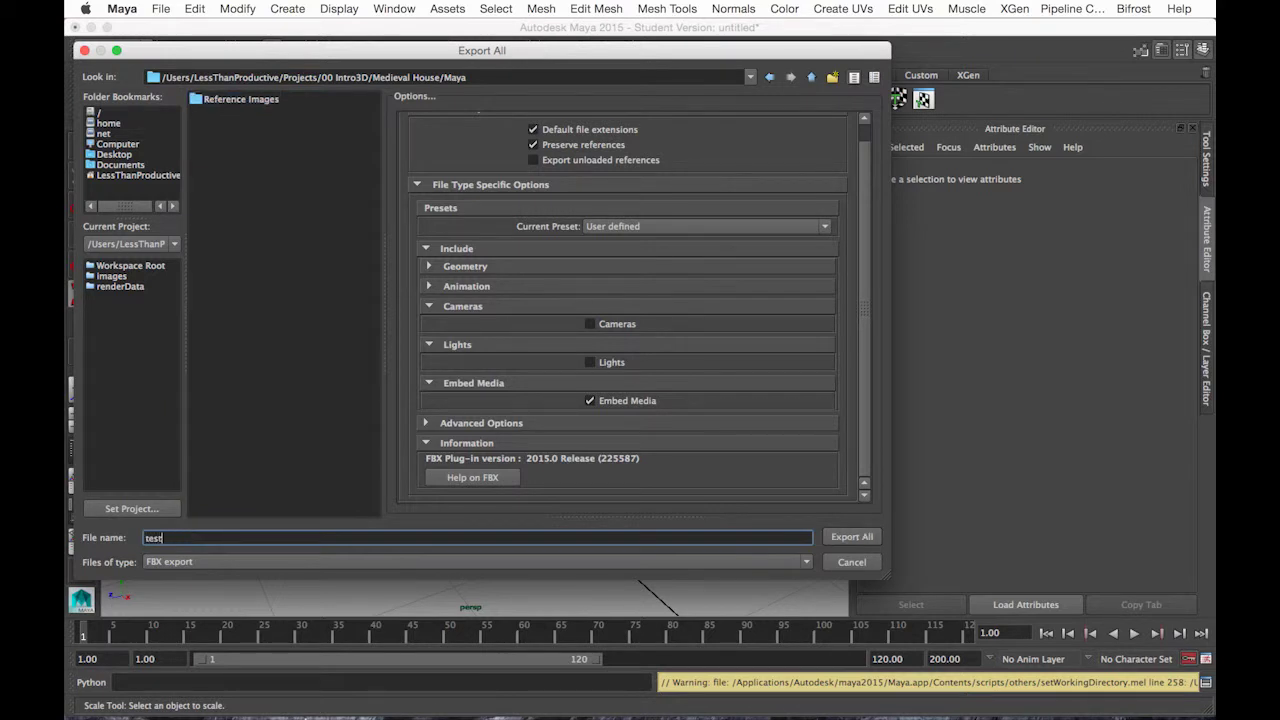
pyautogui.click(851, 537)
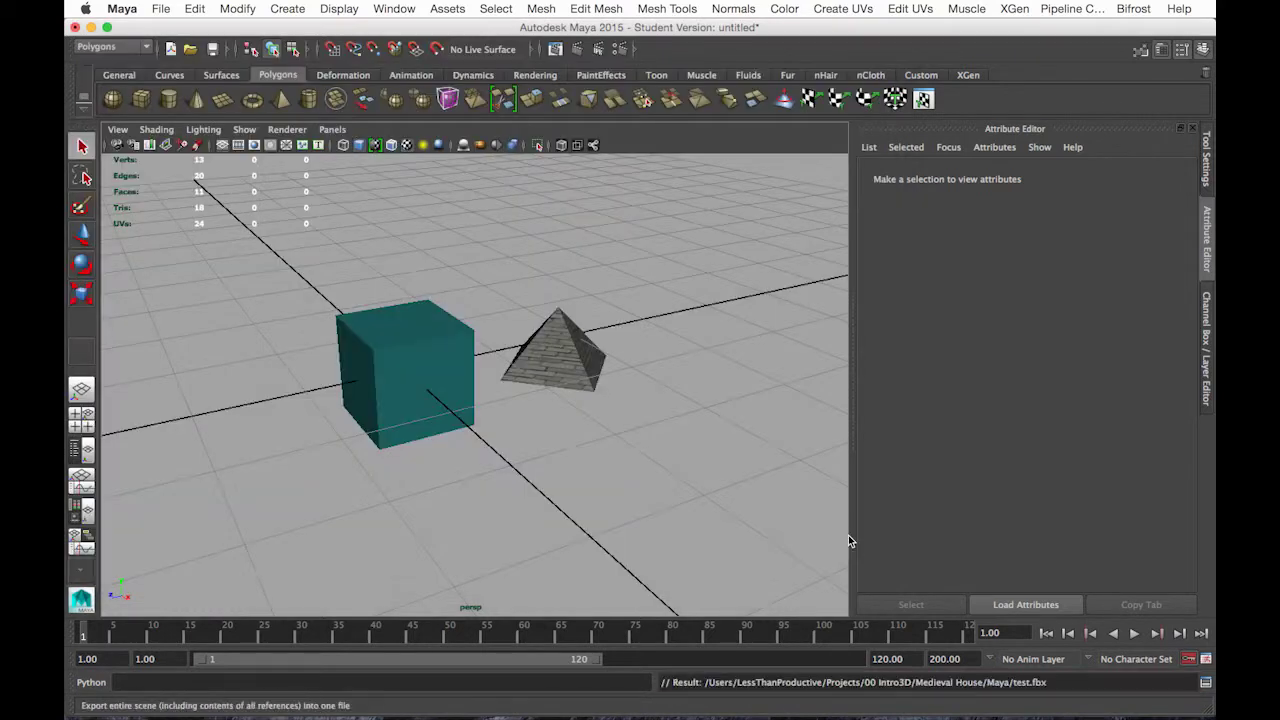
# - Switch to Unity and bring up its project list
pyautogui.moveTo(746, 712)
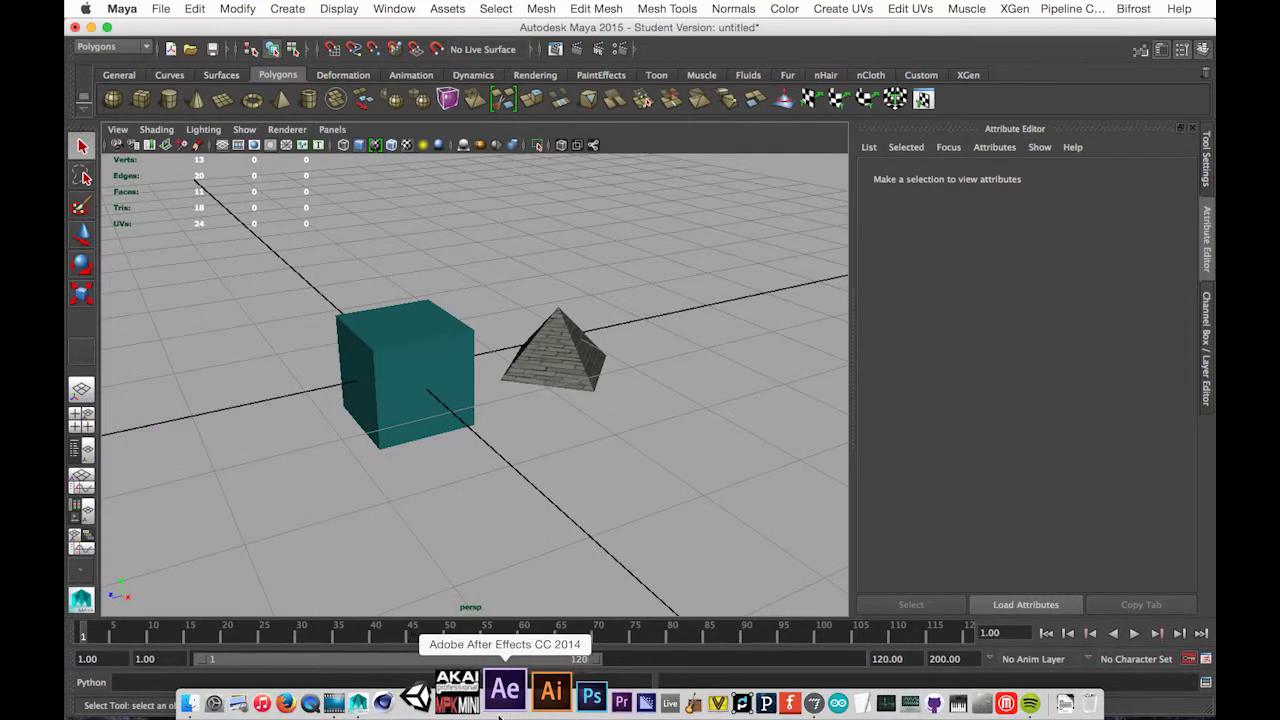
pyautogui.click(562, 348)
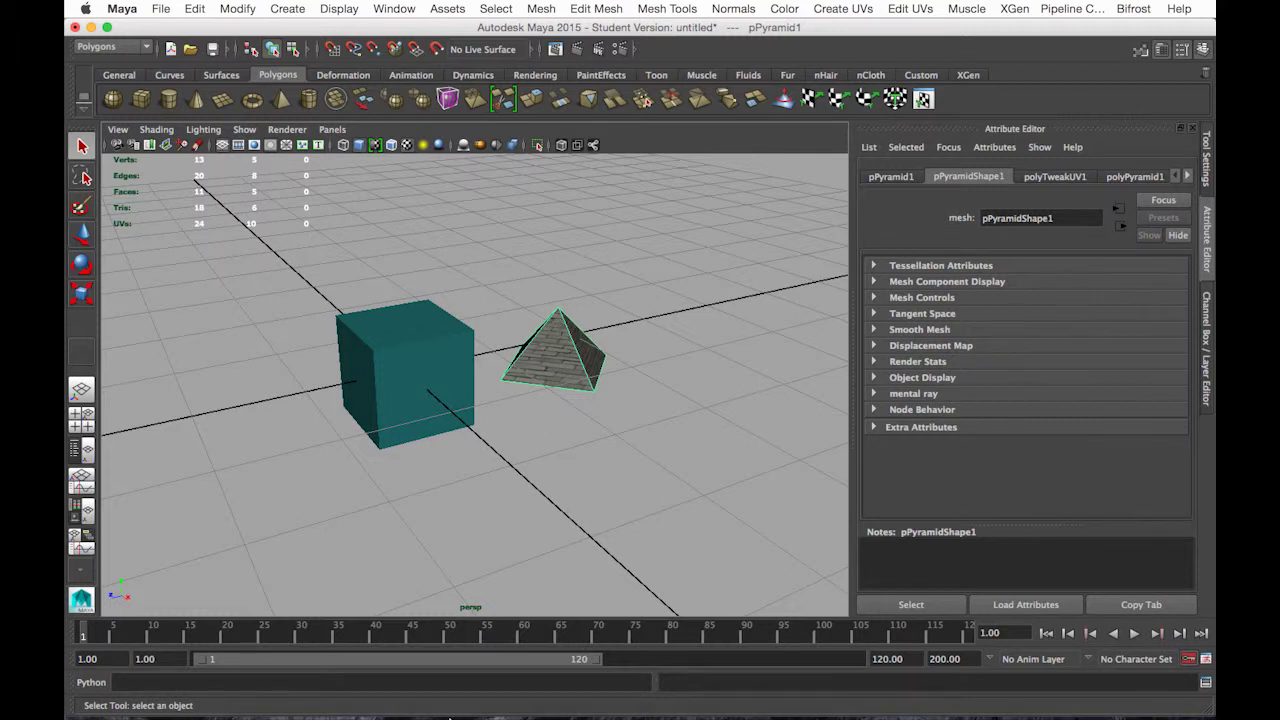
pyautogui.click(449, 692)
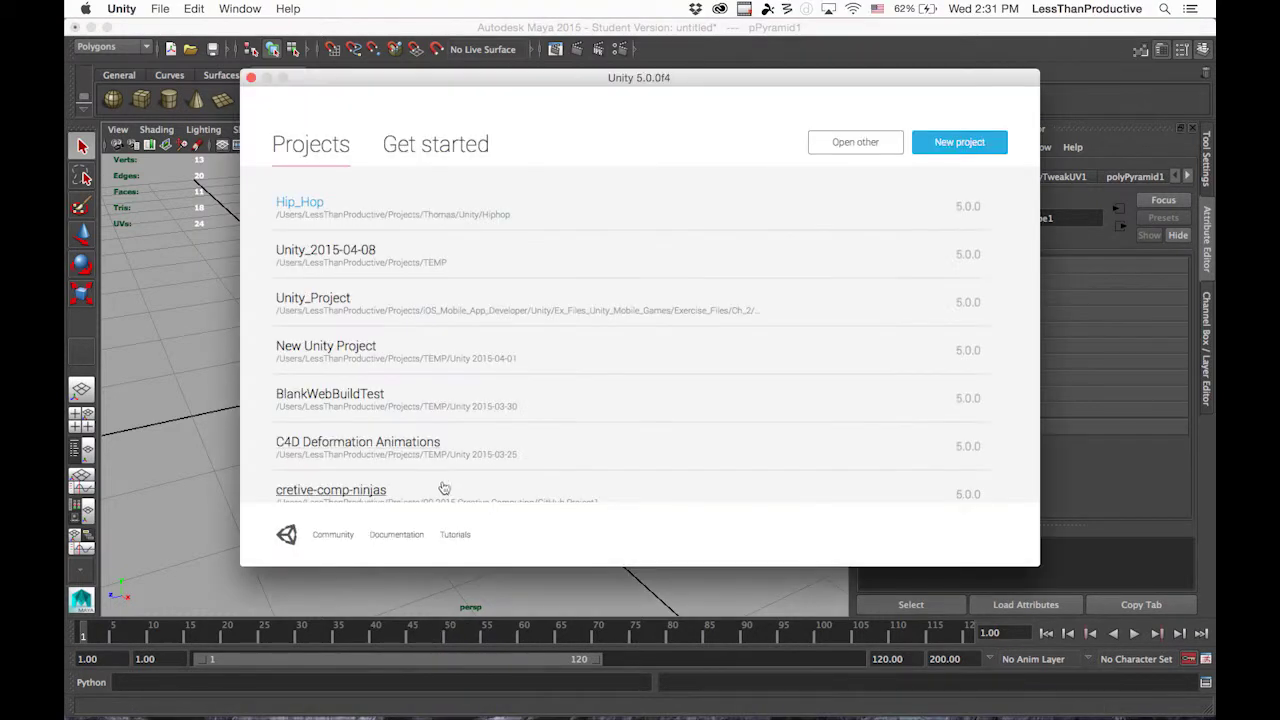
# - Create a 3D project named Unity Medieval House in the Projects/00 Intro3D/Medieval House folder
pyautogui.moveTo(514, 85); pyautogui.dragTo(432, 84)
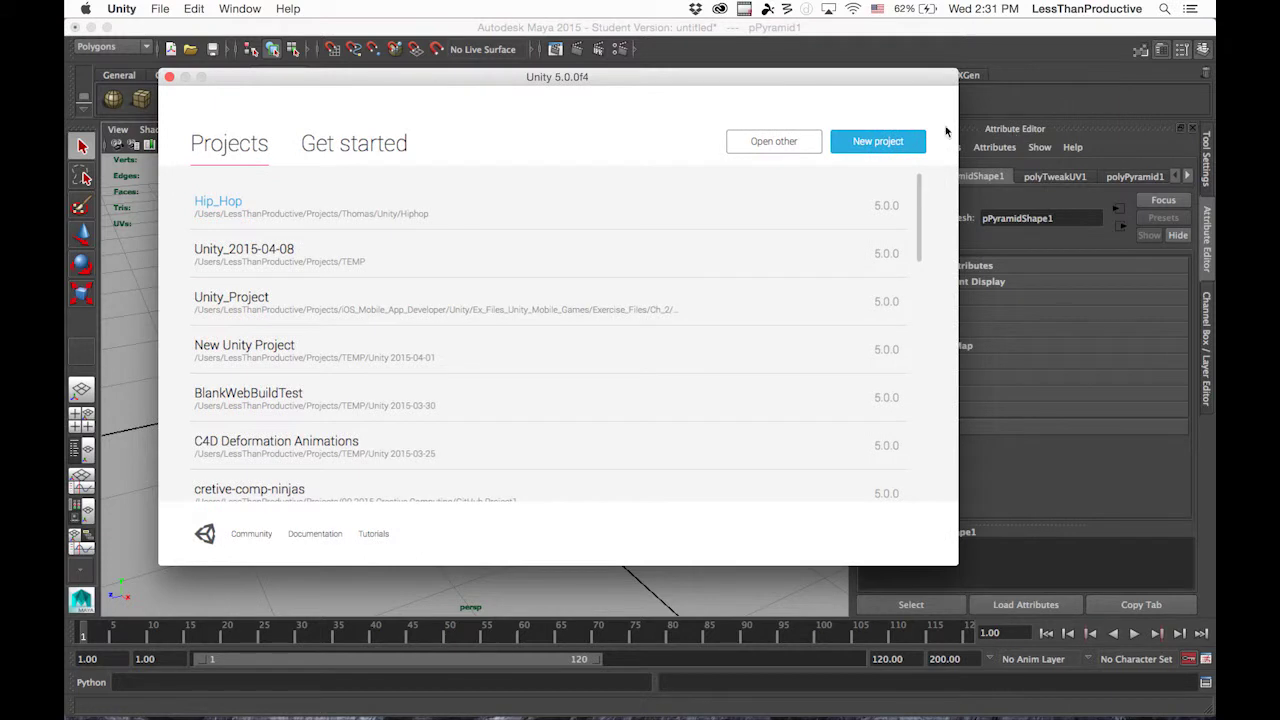
pyautogui.click(876, 146)
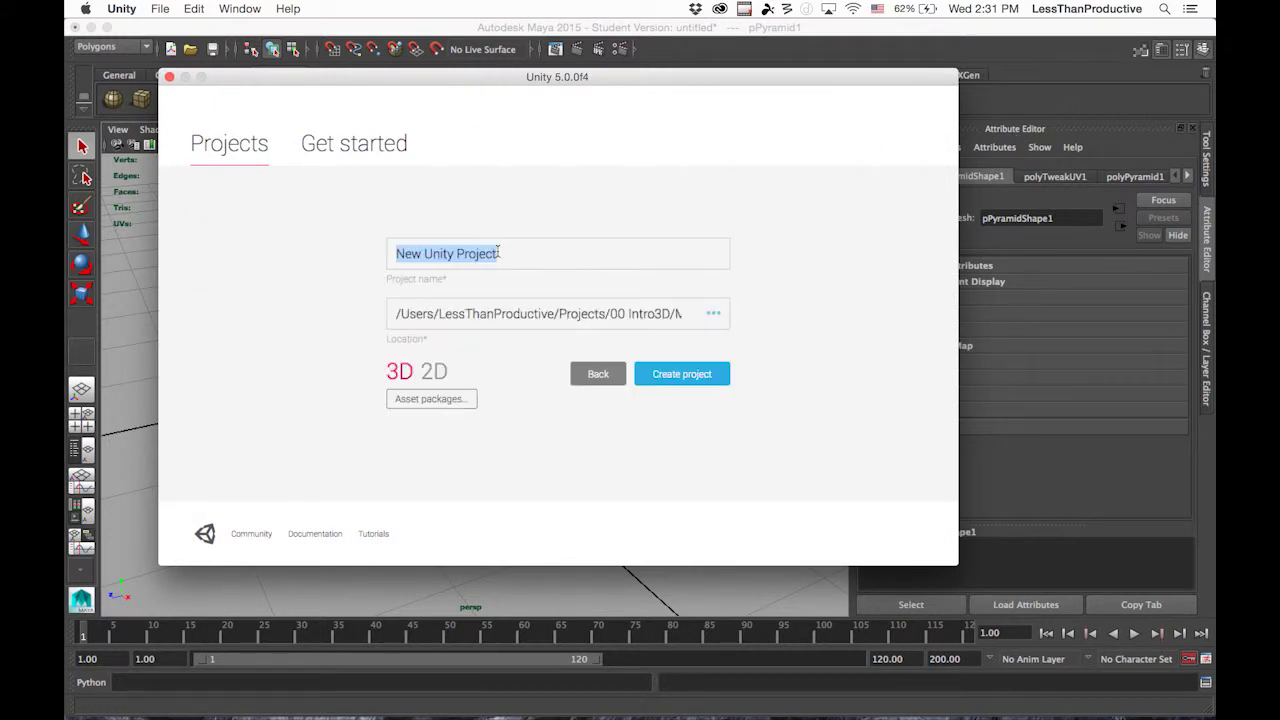
pyautogui.write('Unity ')
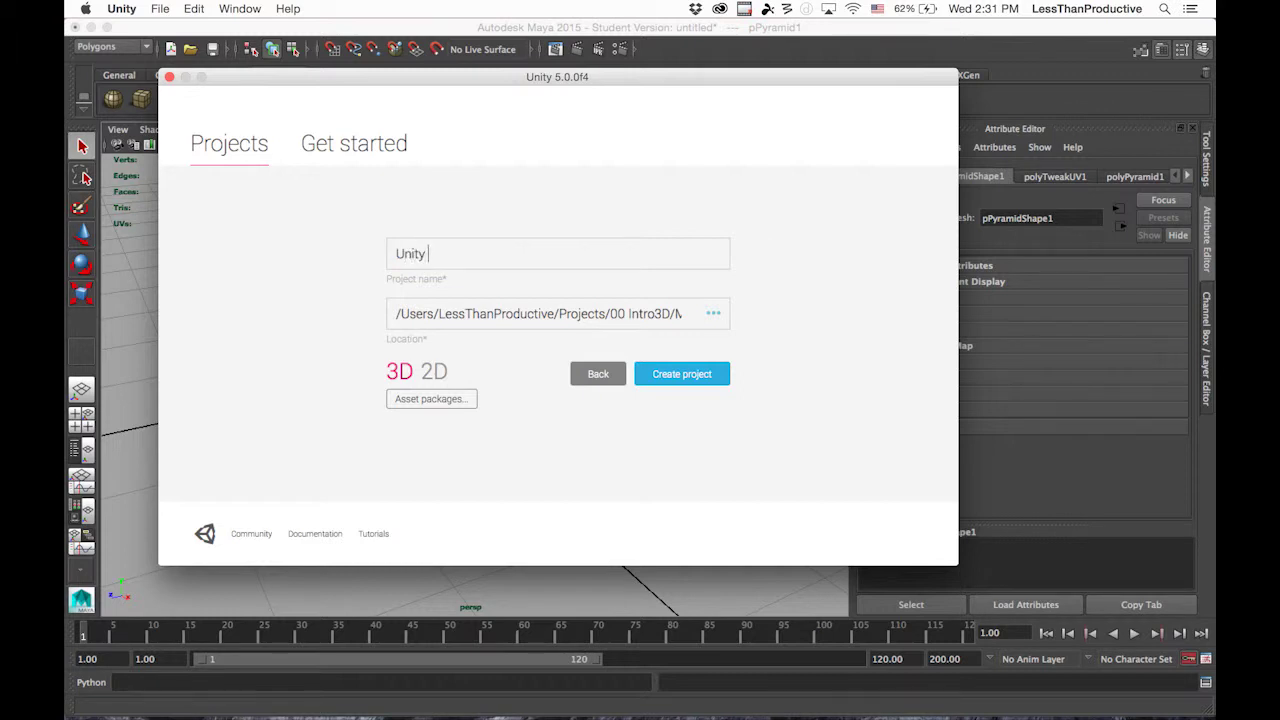
pyautogui.write('Medieval House')
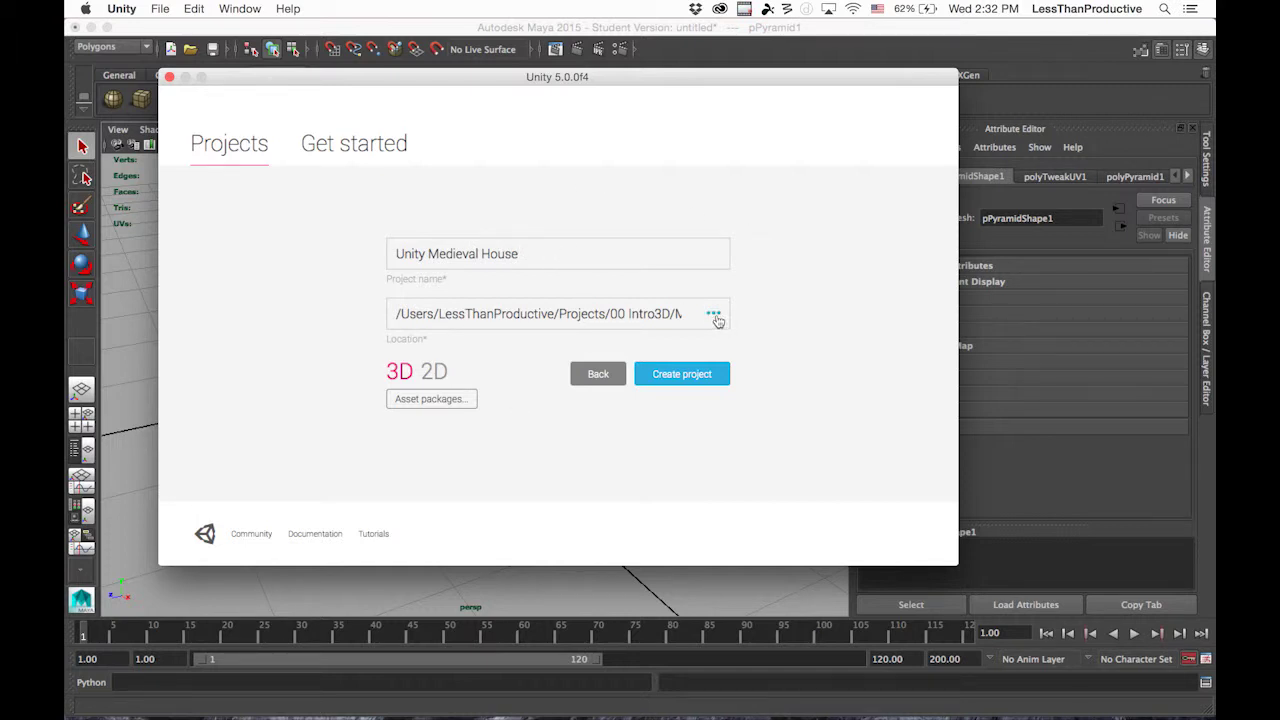
pyautogui.click(714, 316)
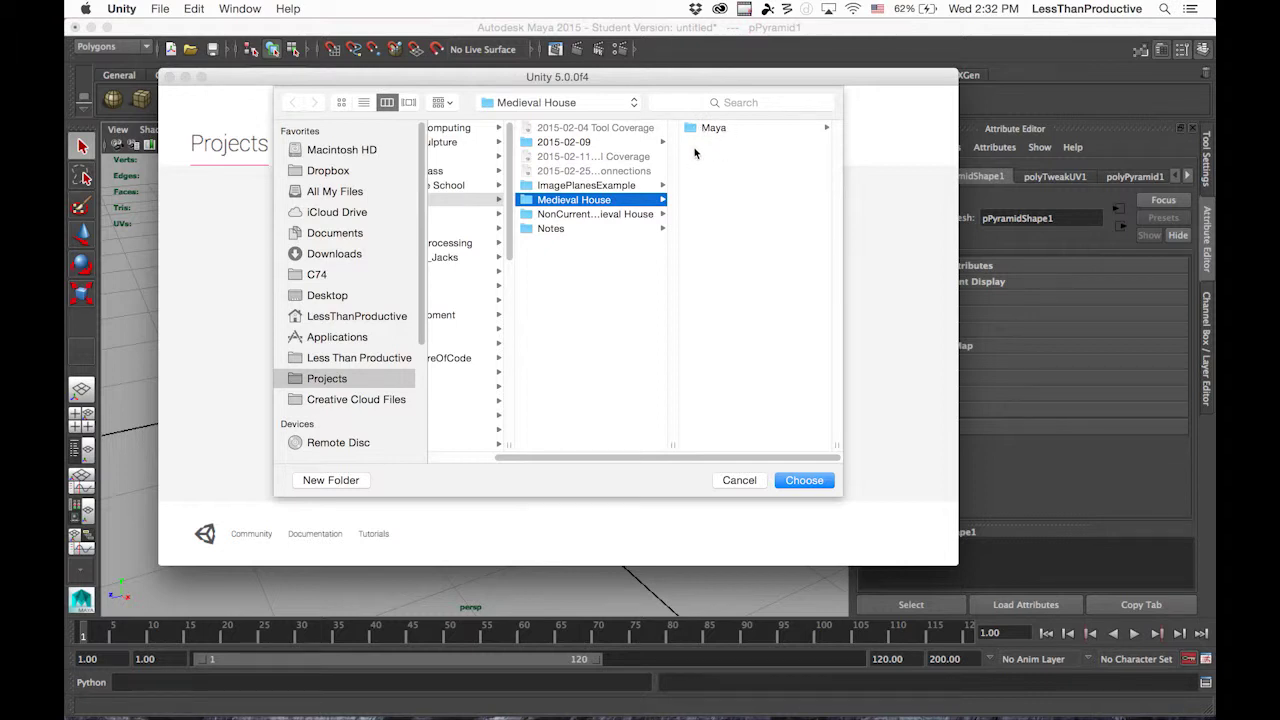
pyautogui.click(805, 480)
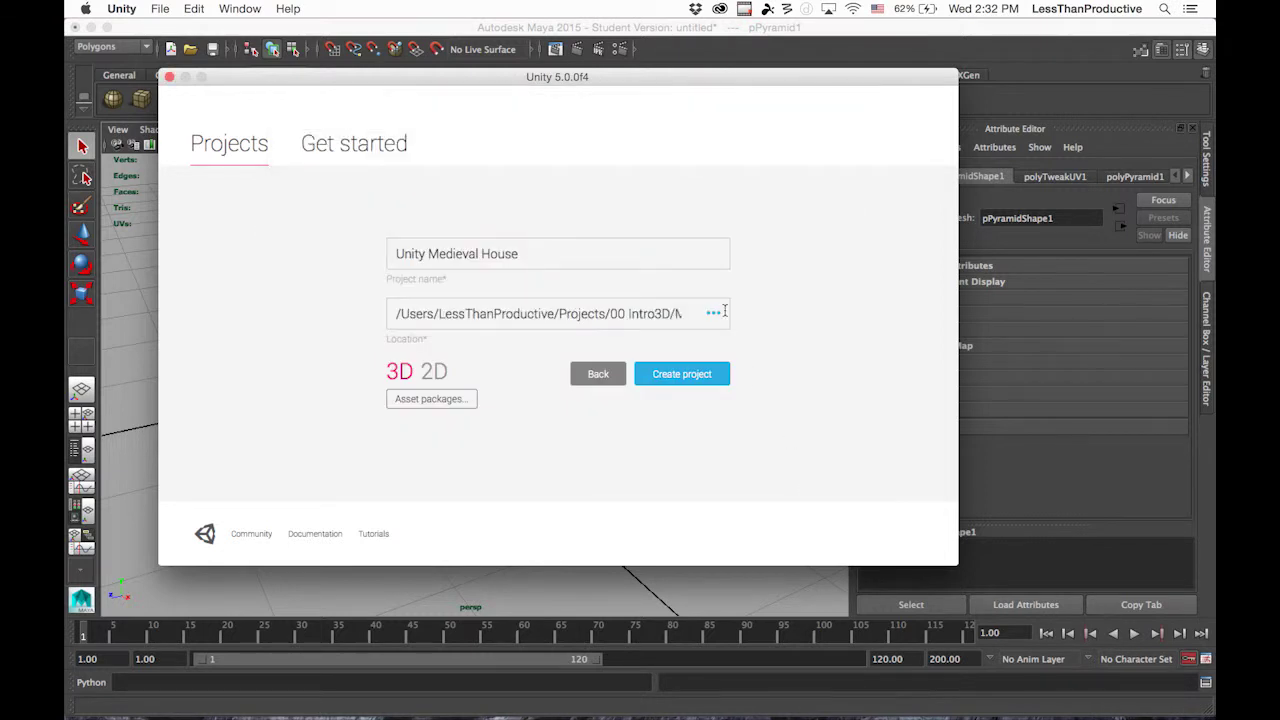
pyautogui.click(689, 376)
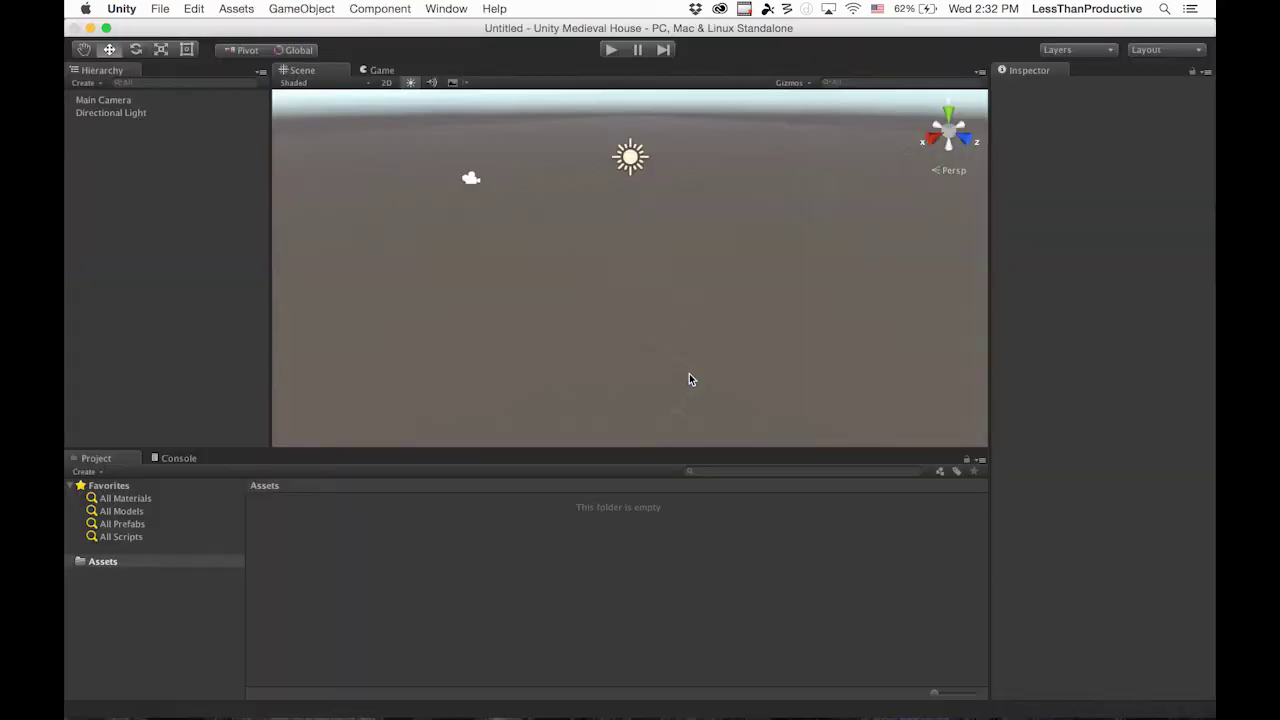
pyautogui.press('q')
pyautogui.scroll(-3, 599, 231)
pyautogui.moveTo(599, 231)
pyautogui.mouseDown()
pyautogui.moveTo(594, 274)
pyautogui.moveTo(566, 274)
pyautogui.moveTo(506, 189)
pyautogui.moveTo(613, 233)
pyautogui.moveTo(457, 240)
pyautogui.moveTo(643, 231)
pyautogui.moveTo(580, 226)
pyautogui.mouseUp()
pyautogui.press('w')
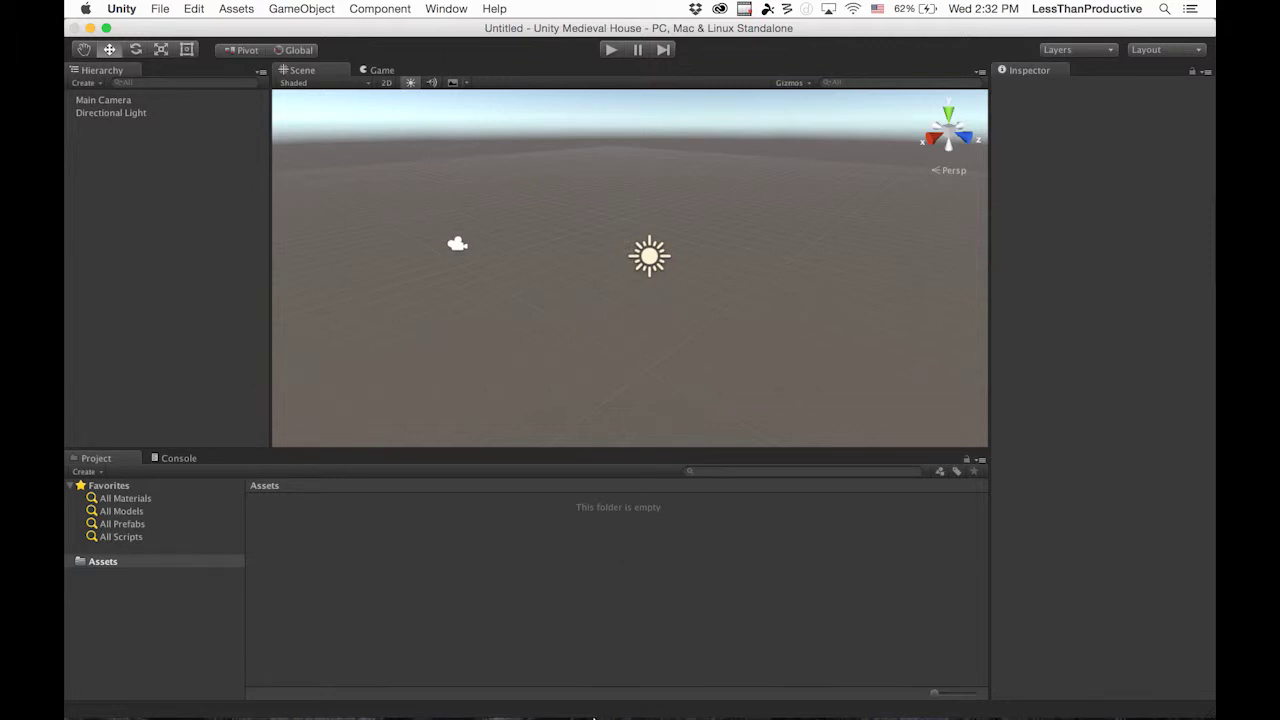
pyautogui.hotkey('ctrl', 'Up')
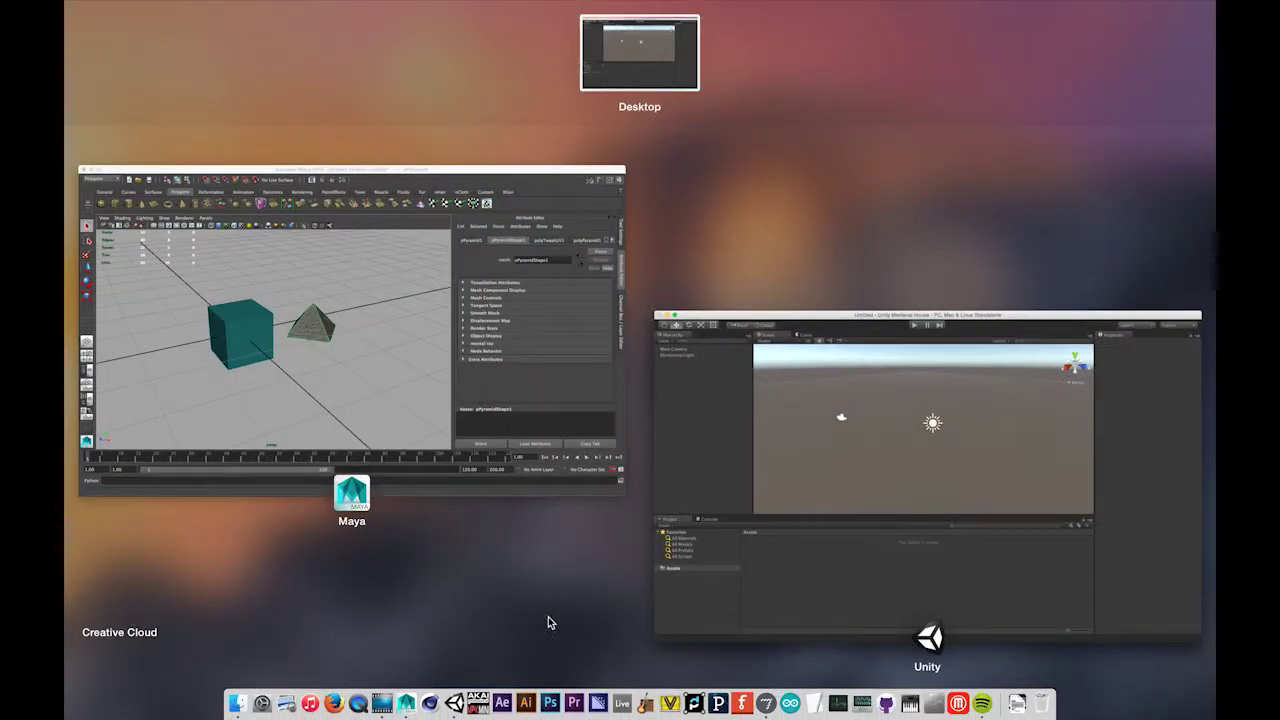
pyautogui.click(740, 563)
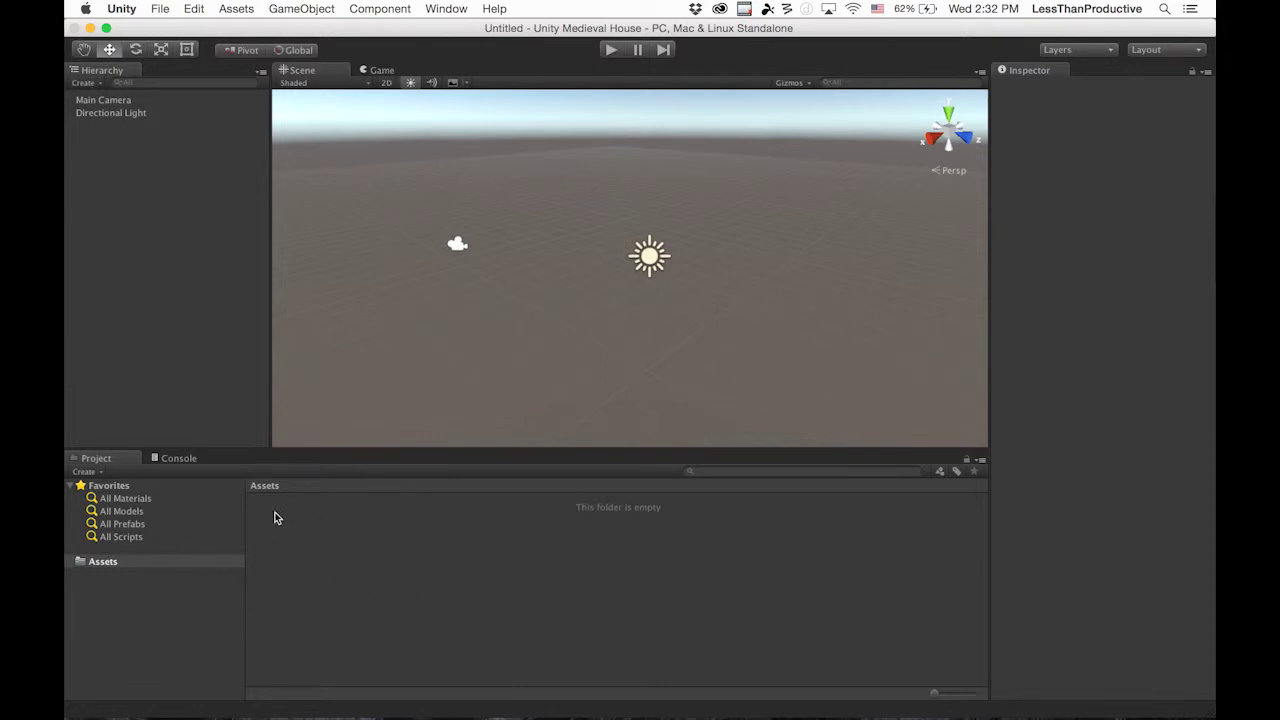
# - Create a folder named Scenes inside the project's Assets folder
pyautogui.rightClick(352, 566)
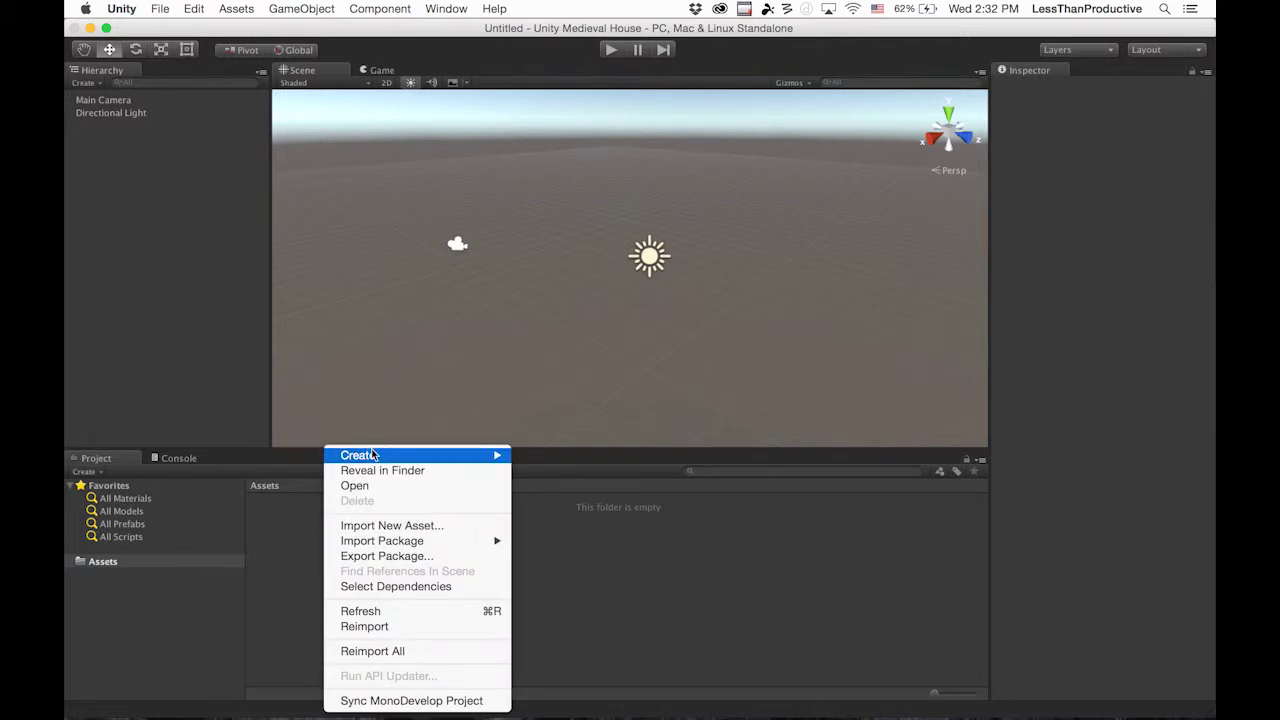
pyautogui.moveTo(372, 455)
pyautogui.click(543, 317)
pyautogui.write('Scenes')
pyautogui.press('Return')
pyautogui.click(334, 573)
pyautogui.click(300, 500)
# - Save the current scene as test in the Assets/Scenes folder of the Unity Medieval House project
pyautogui.click(160, 8)
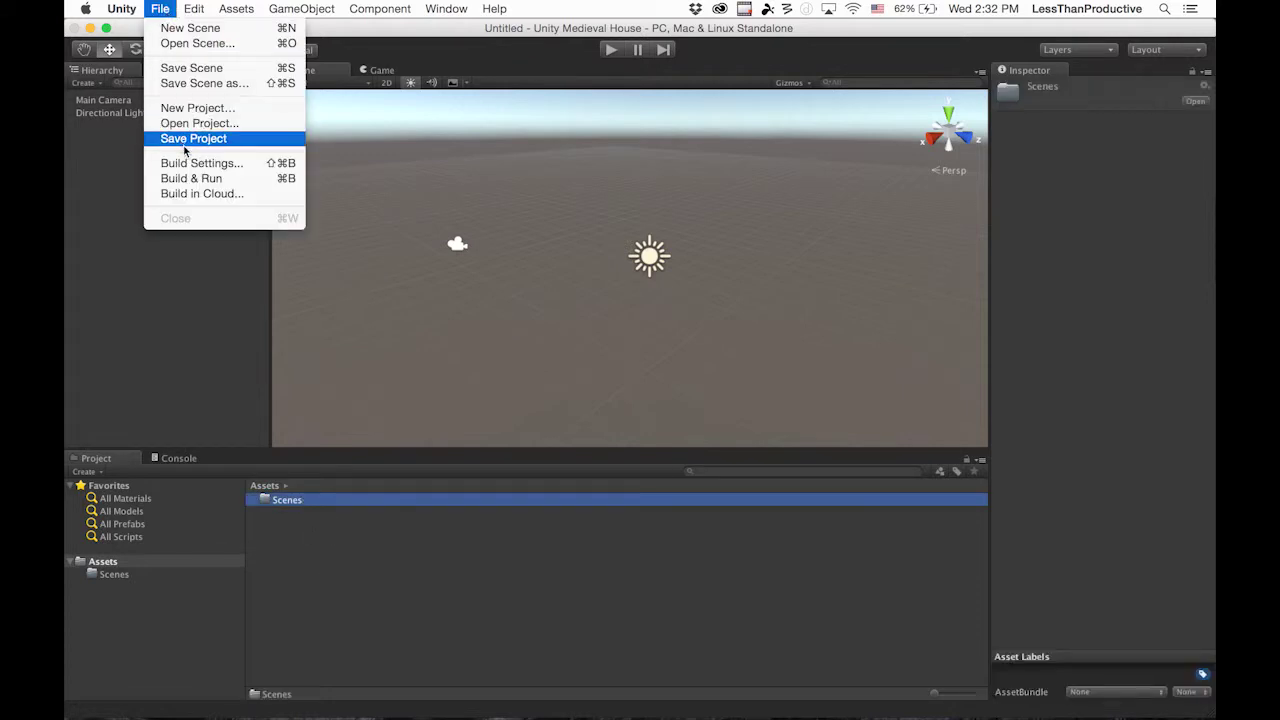
pyautogui.click(190, 68)
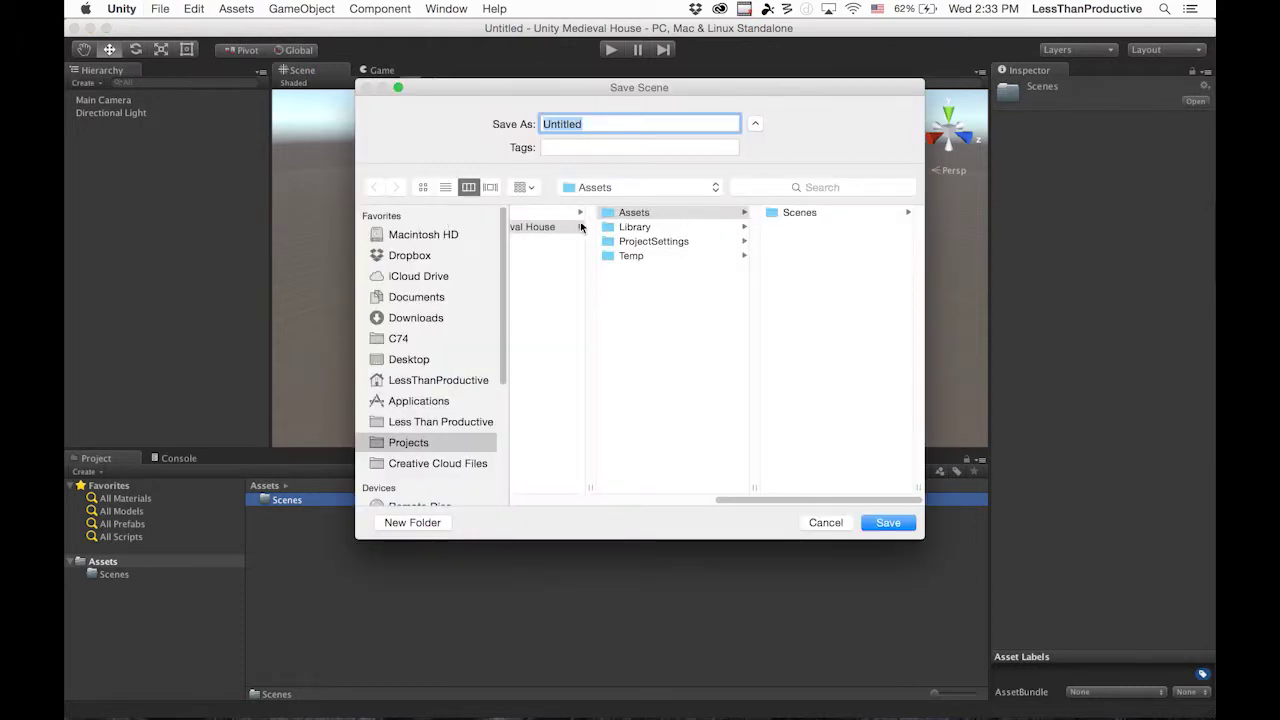
pyautogui.click(540, 346)
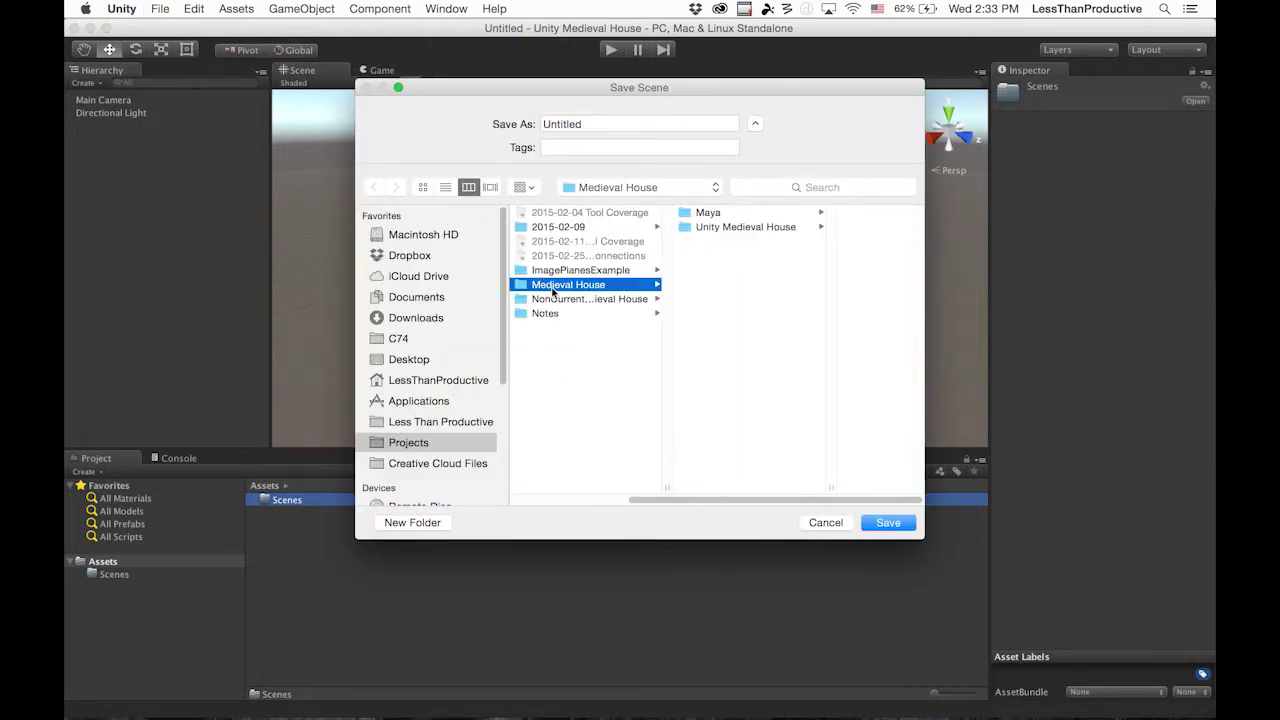
pyautogui.click(755, 232)
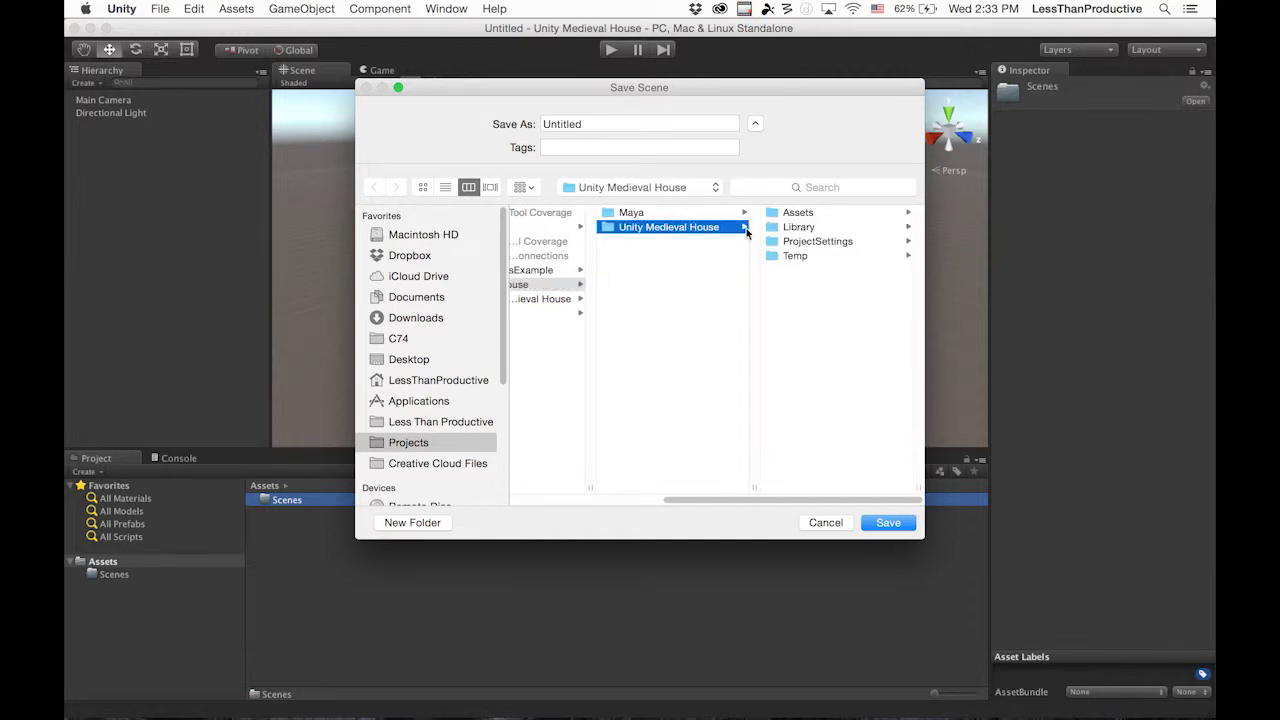
pyautogui.click(816, 214)
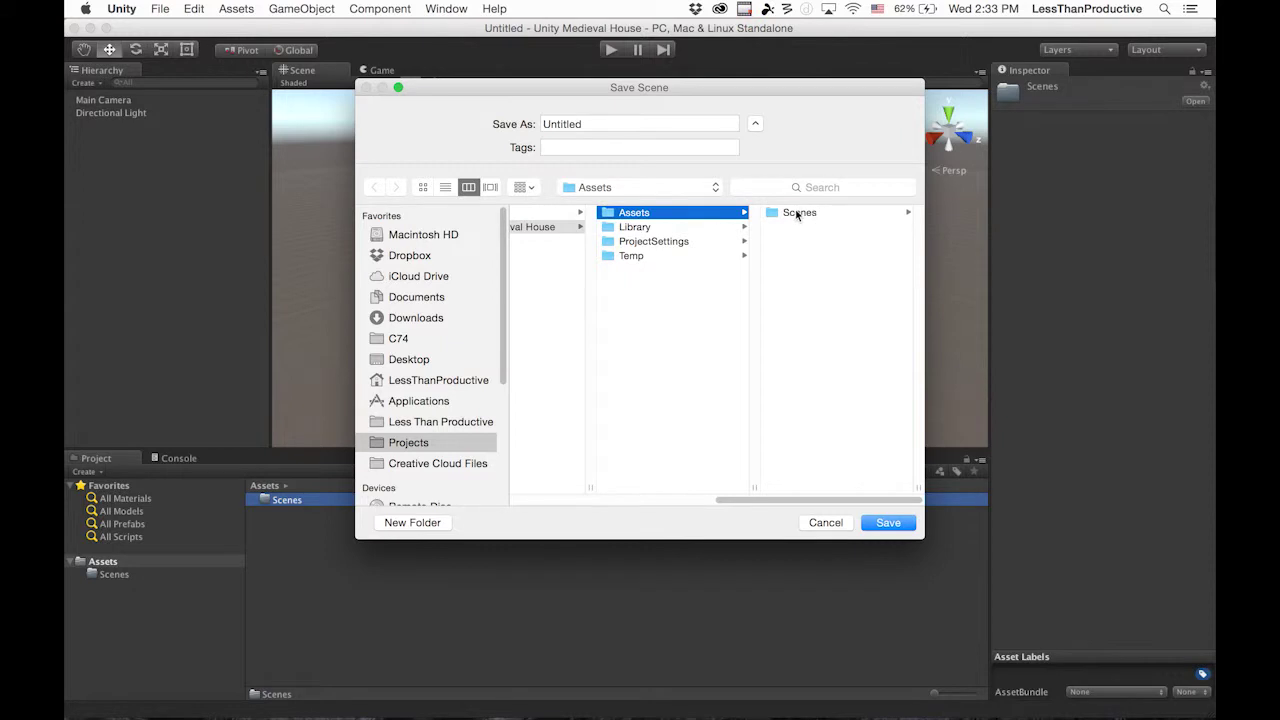
pyautogui.click(798, 213)
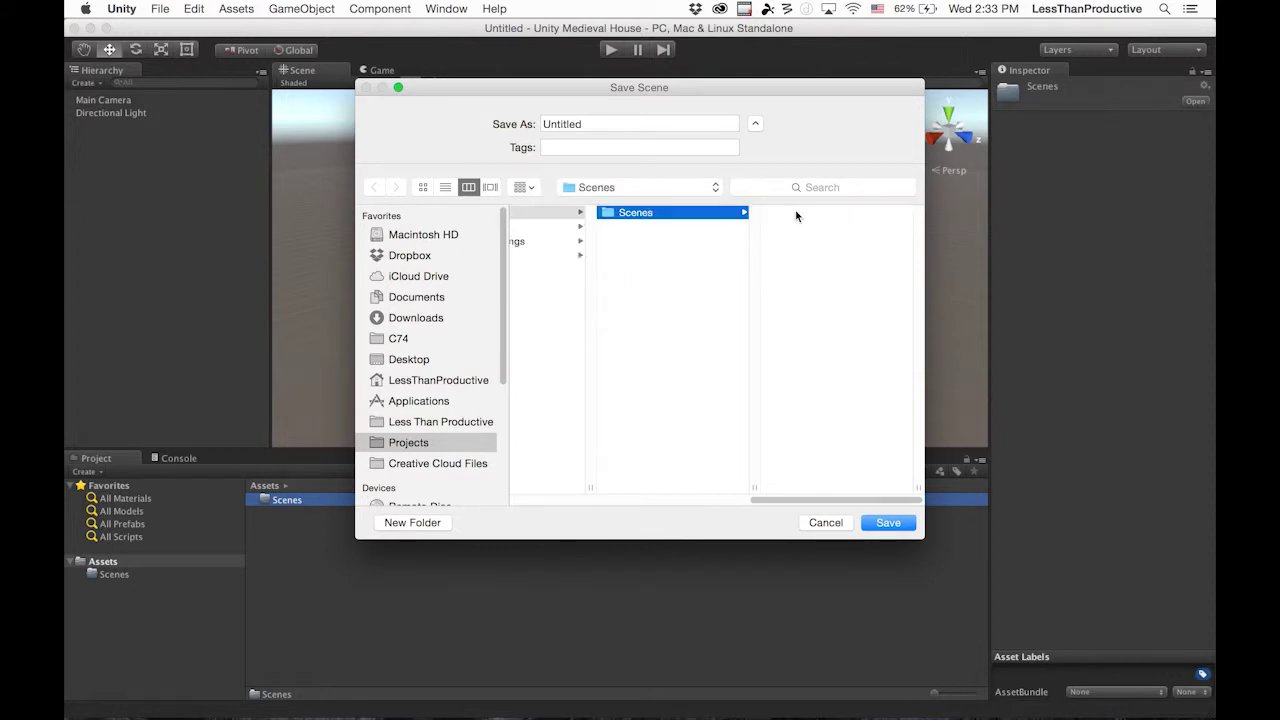
pyautogui.doubleClick(604, 127)
pyautogui.write('test')
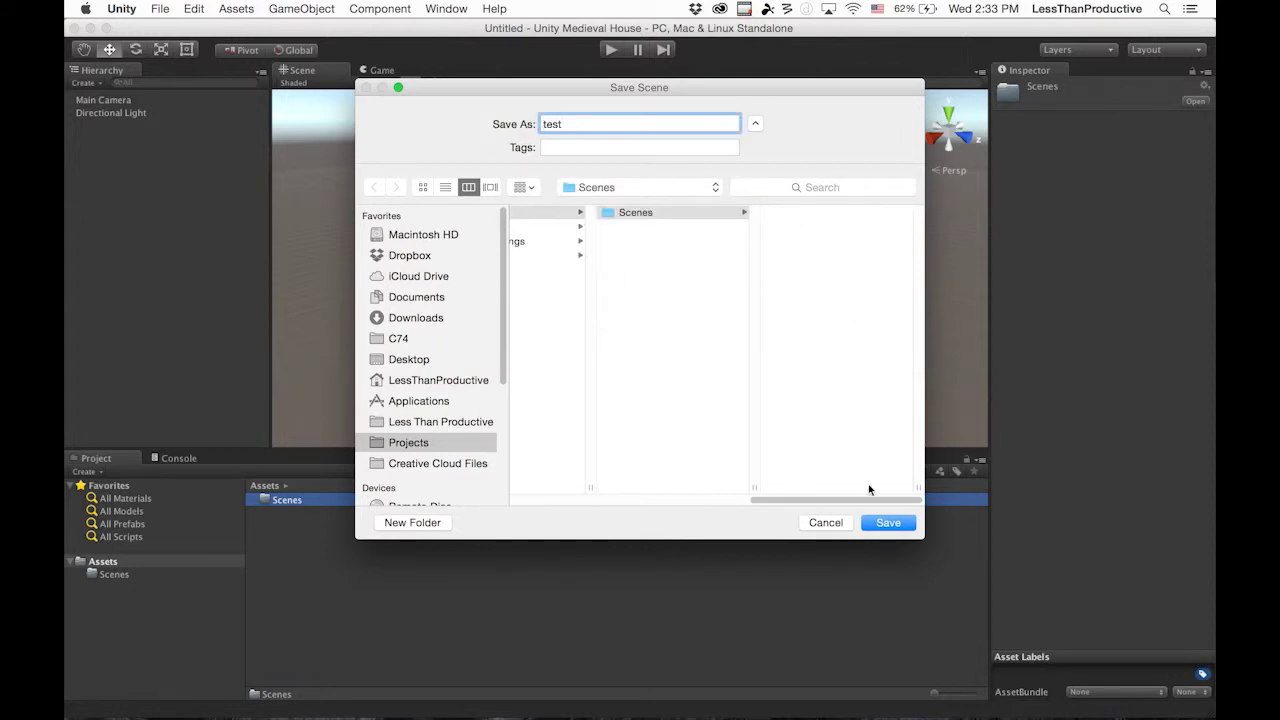
pyautogui.click(888, 522)
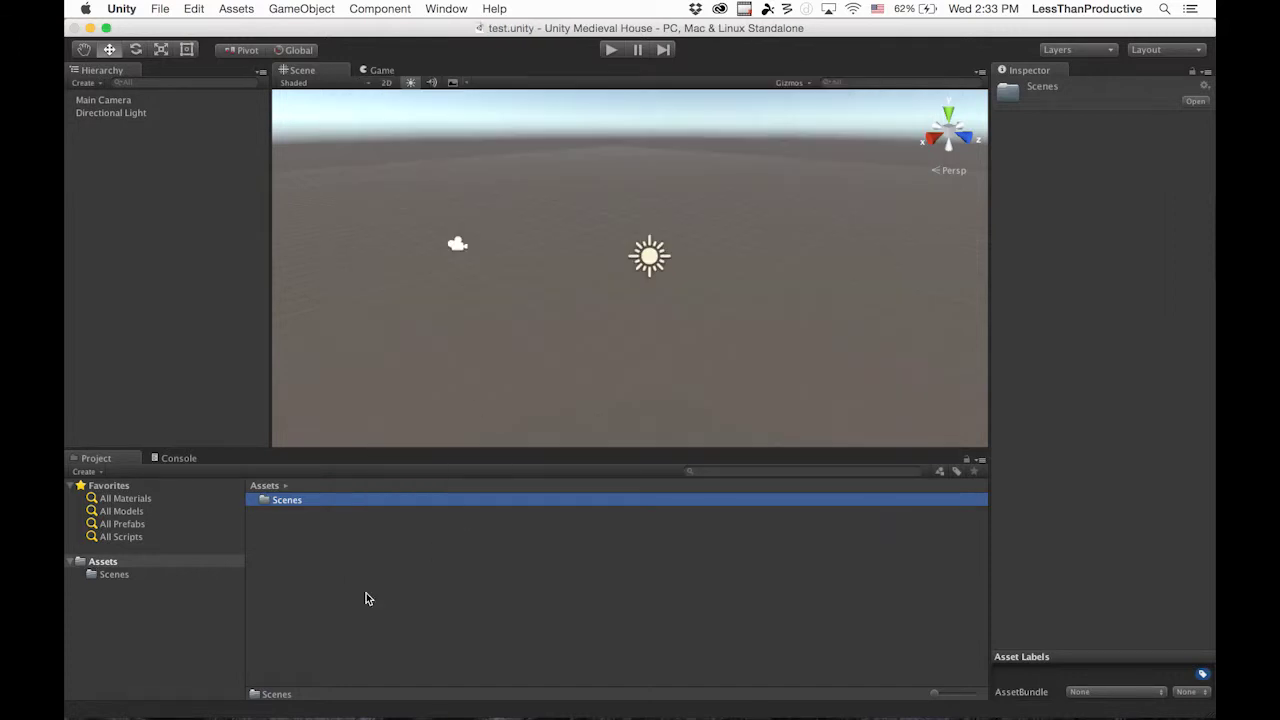
# - Create a folder named MillsModels inside Assets and open it
pyautogui.click(329, 602)
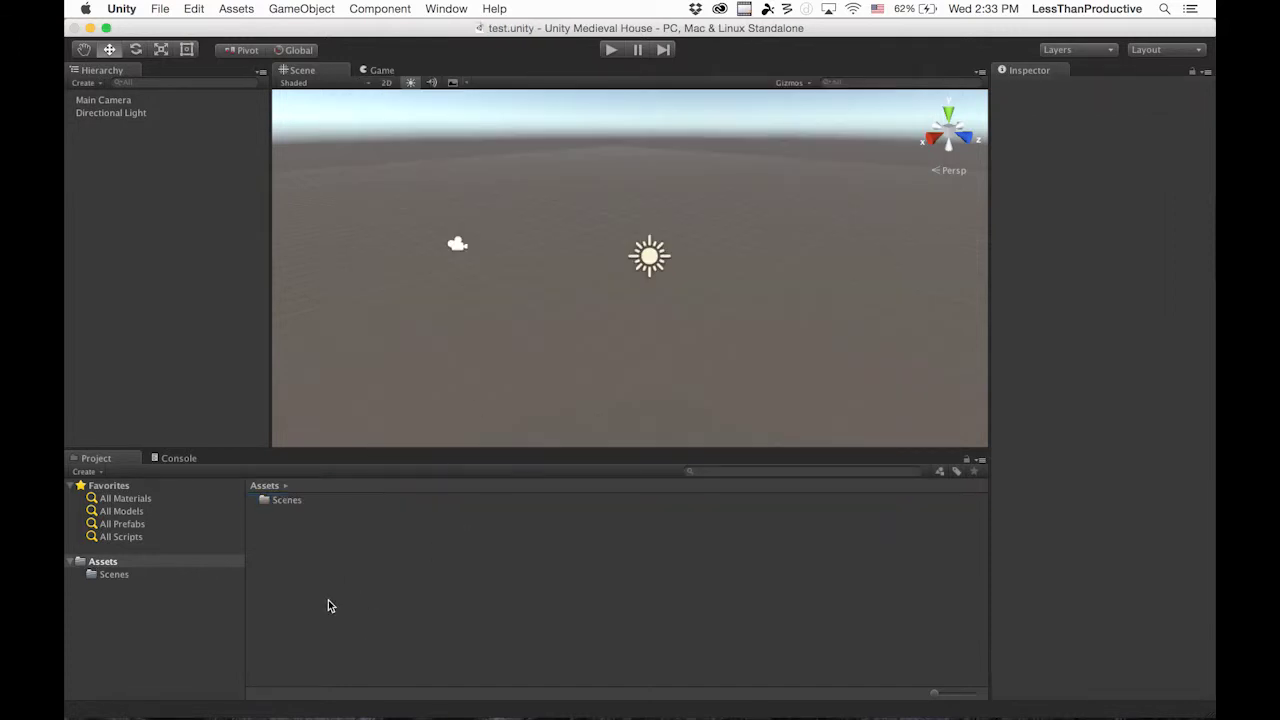
pyautogui.rightClick(288, 534)
pyautogui.moveTo(332, 458)
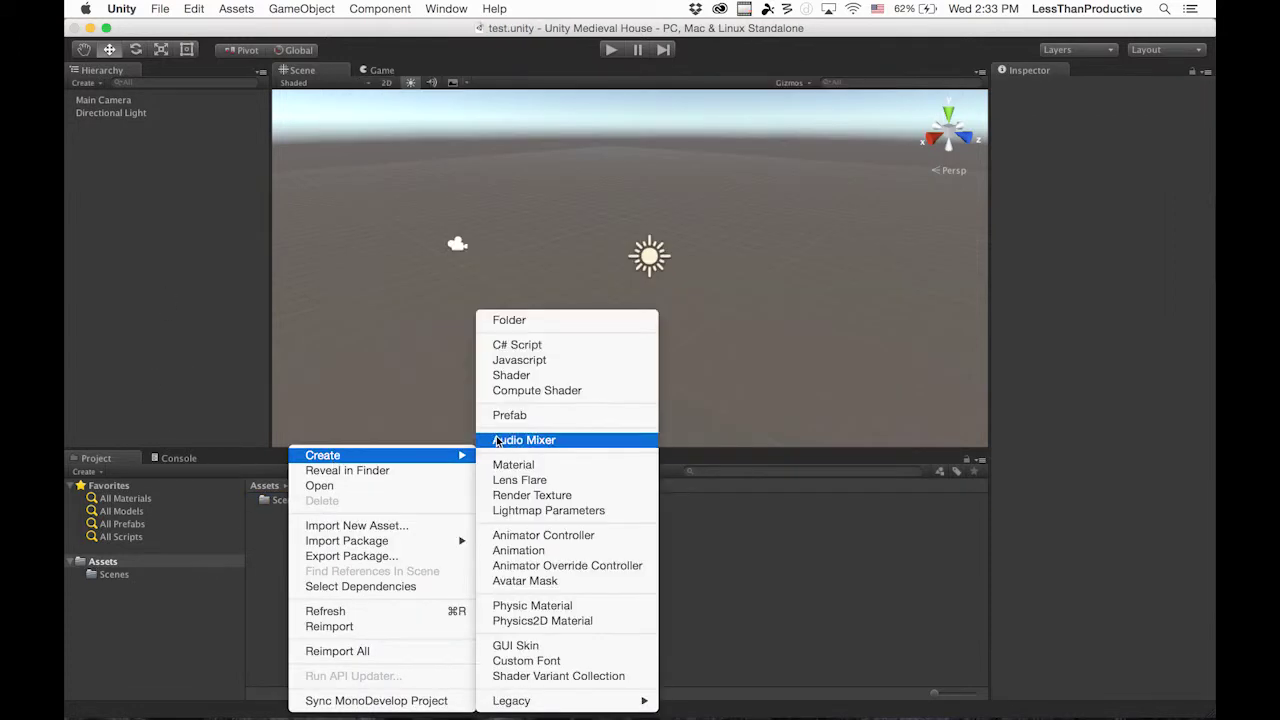
pyautogui.click(509, 319)
pyautogui.write('MillsModels')
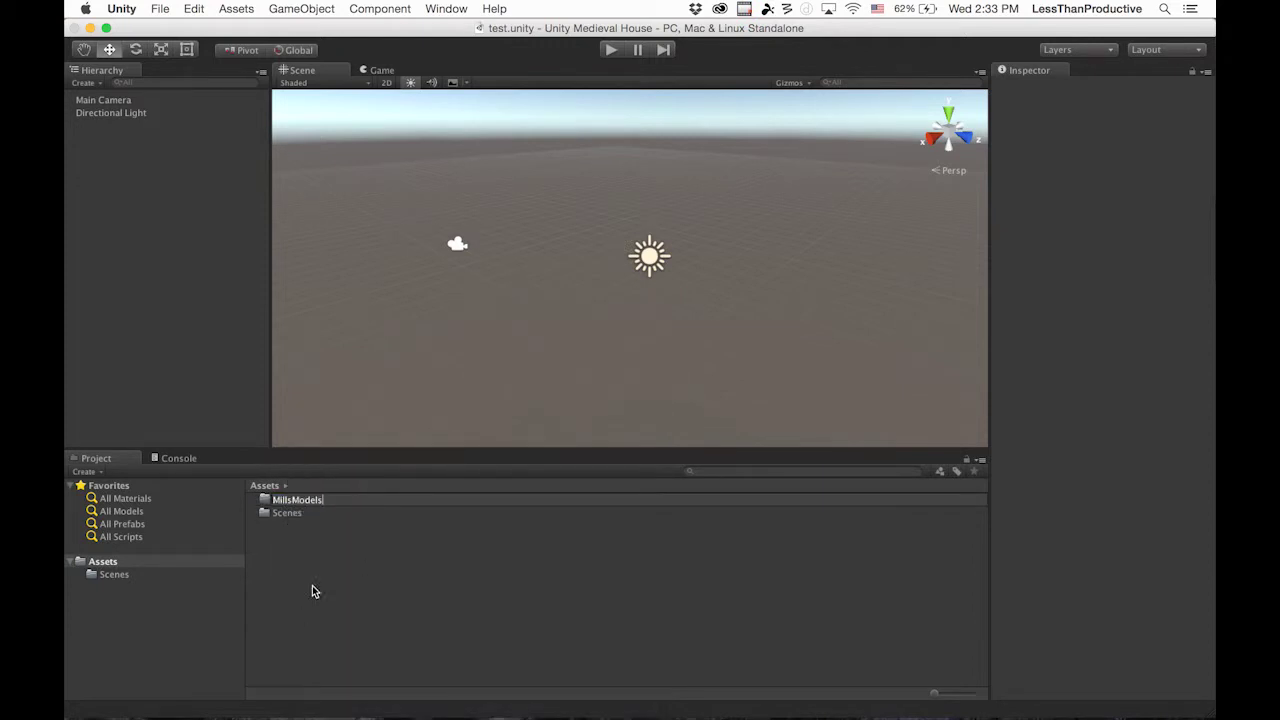
pyautogui.press('Return')
pyautogui.doubleClick(293, 503)
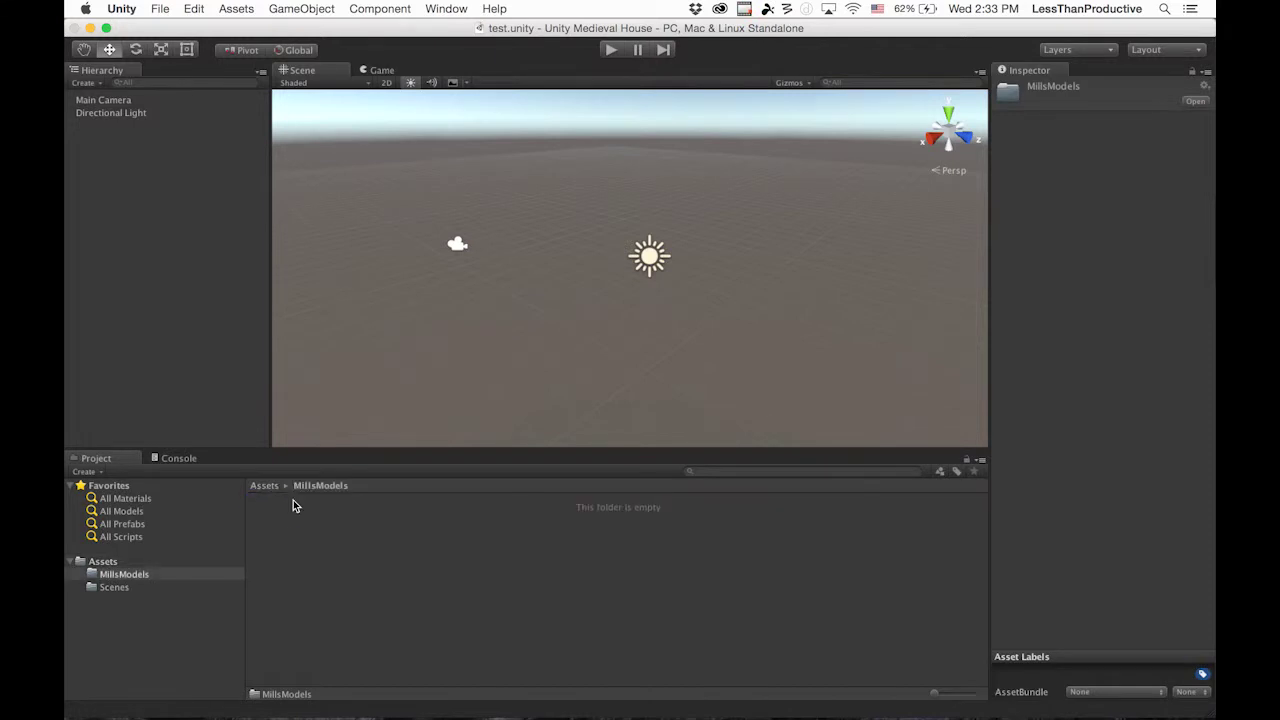
# - Try to import test.fbx from the Medieval House/Maya folder into the MillsModels folder
pyautogui.rightClick(304, 507)
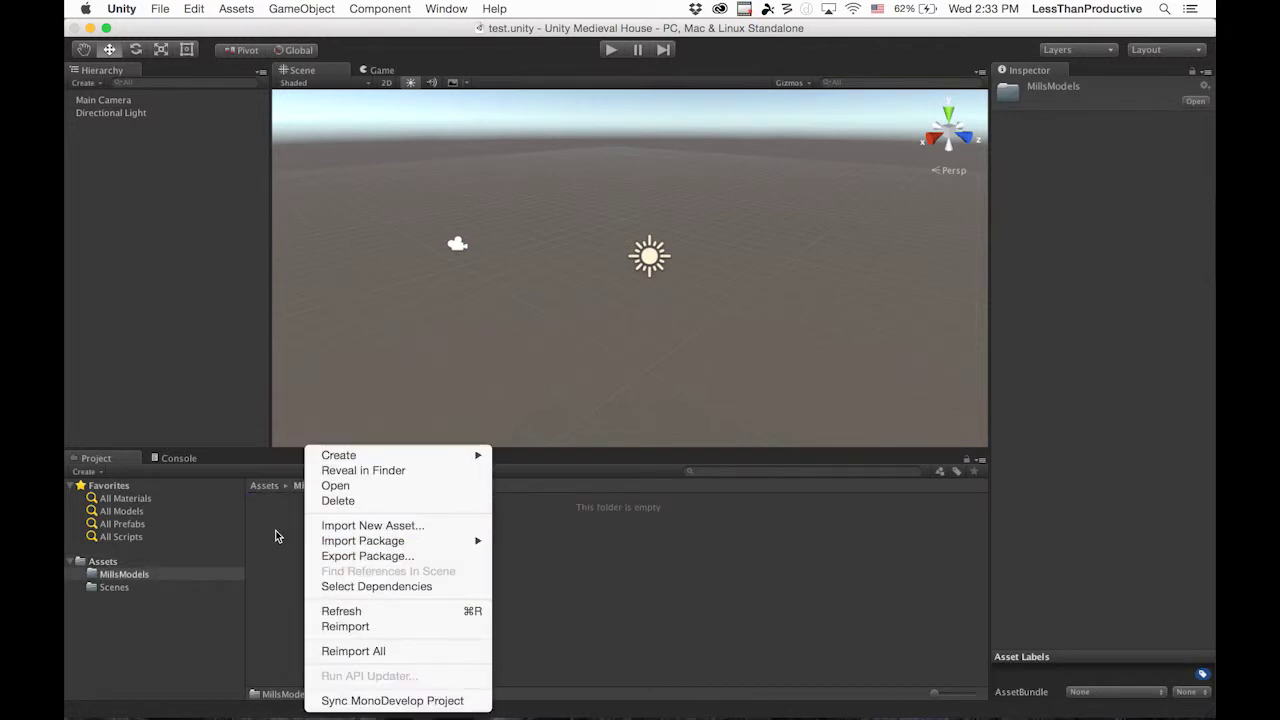
pyautogui.click(350, 527)
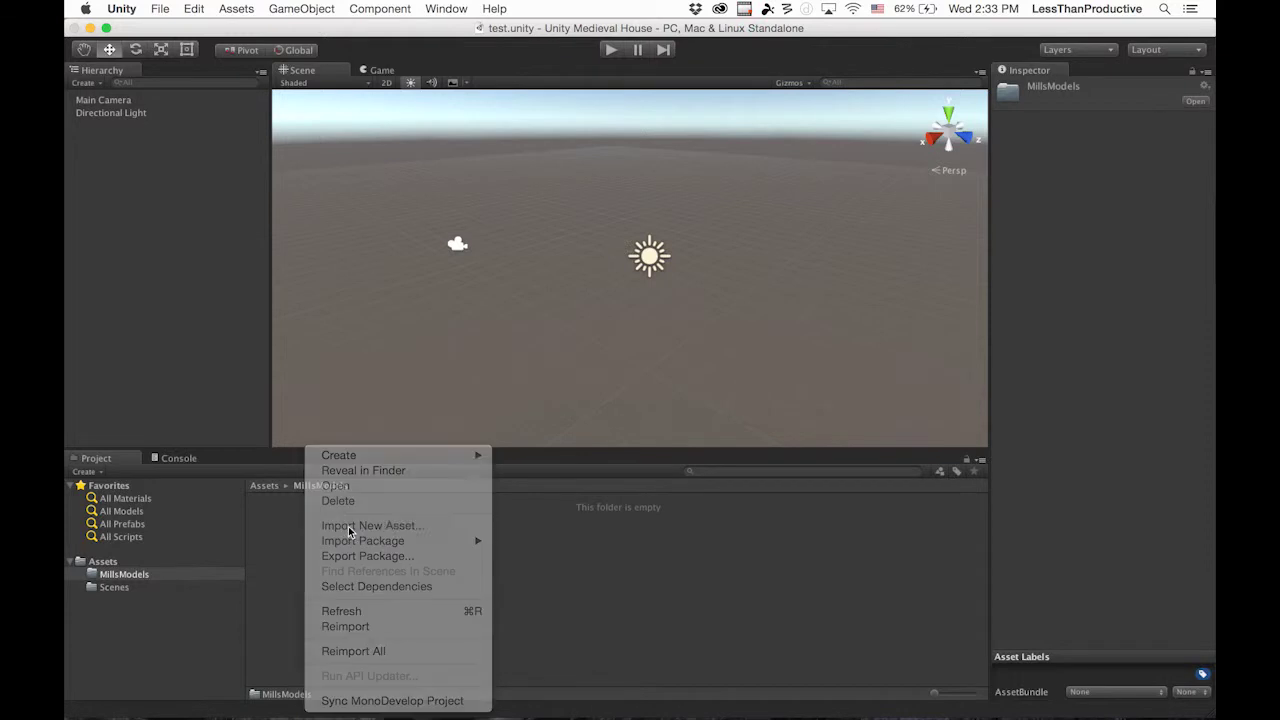
pyautogui.click(639, 123)
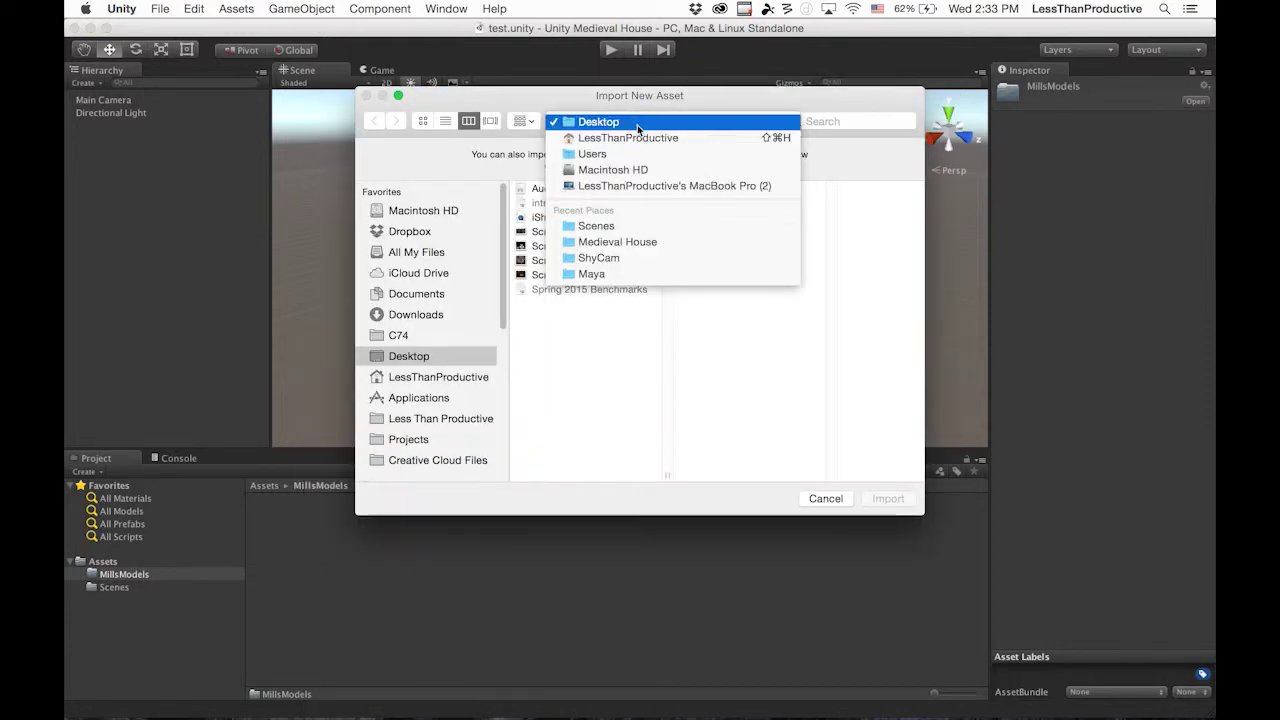
pyautogui.click(598, 275)
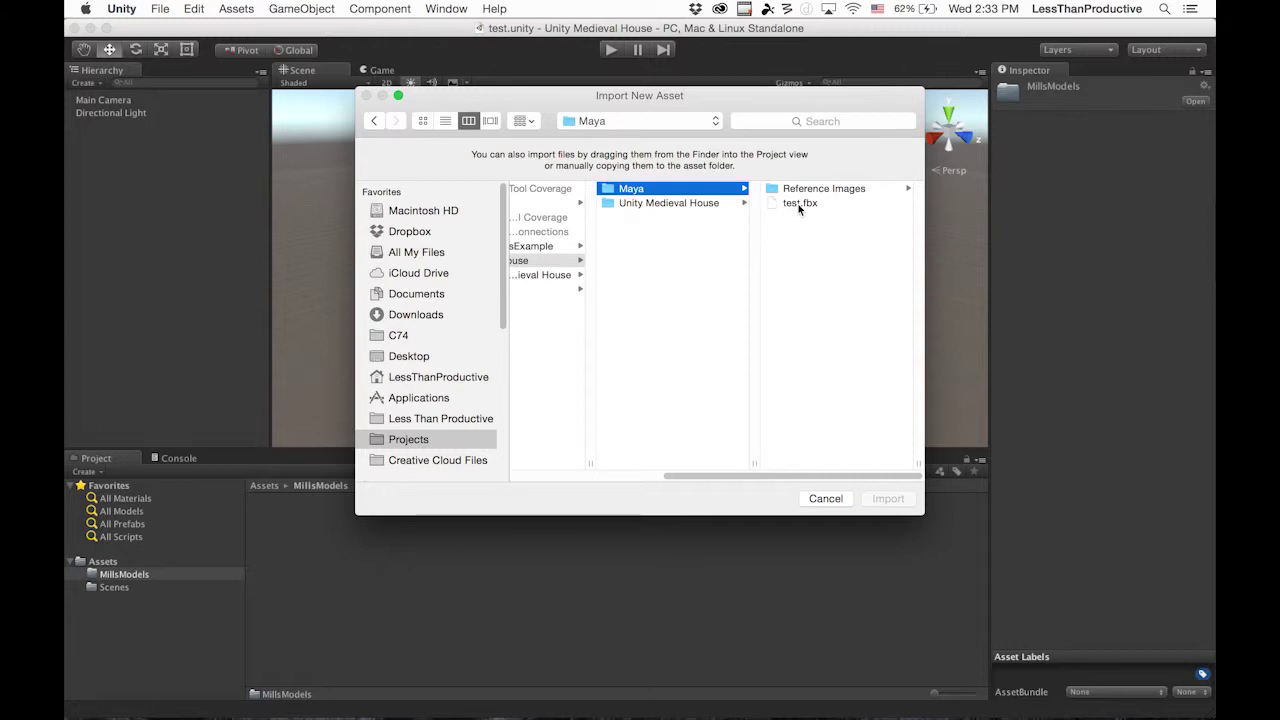
pyautogui.click(799, 204)
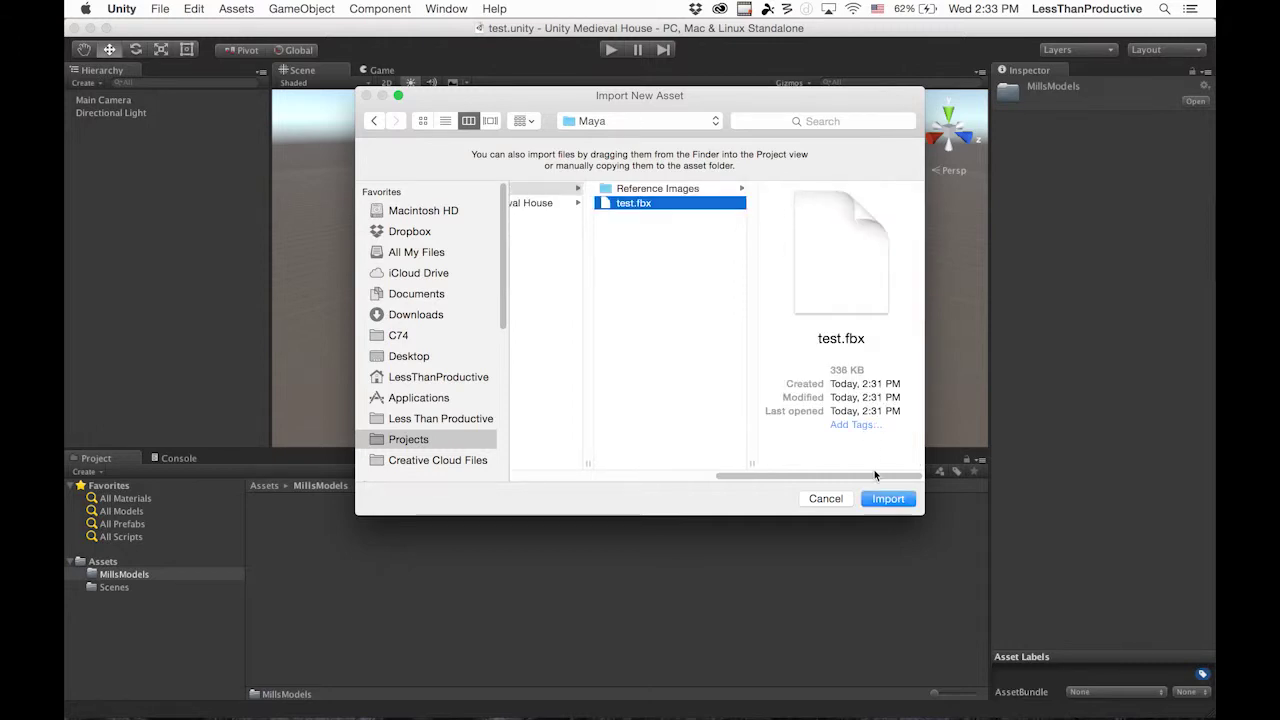
pyautogui.click(886, 499)
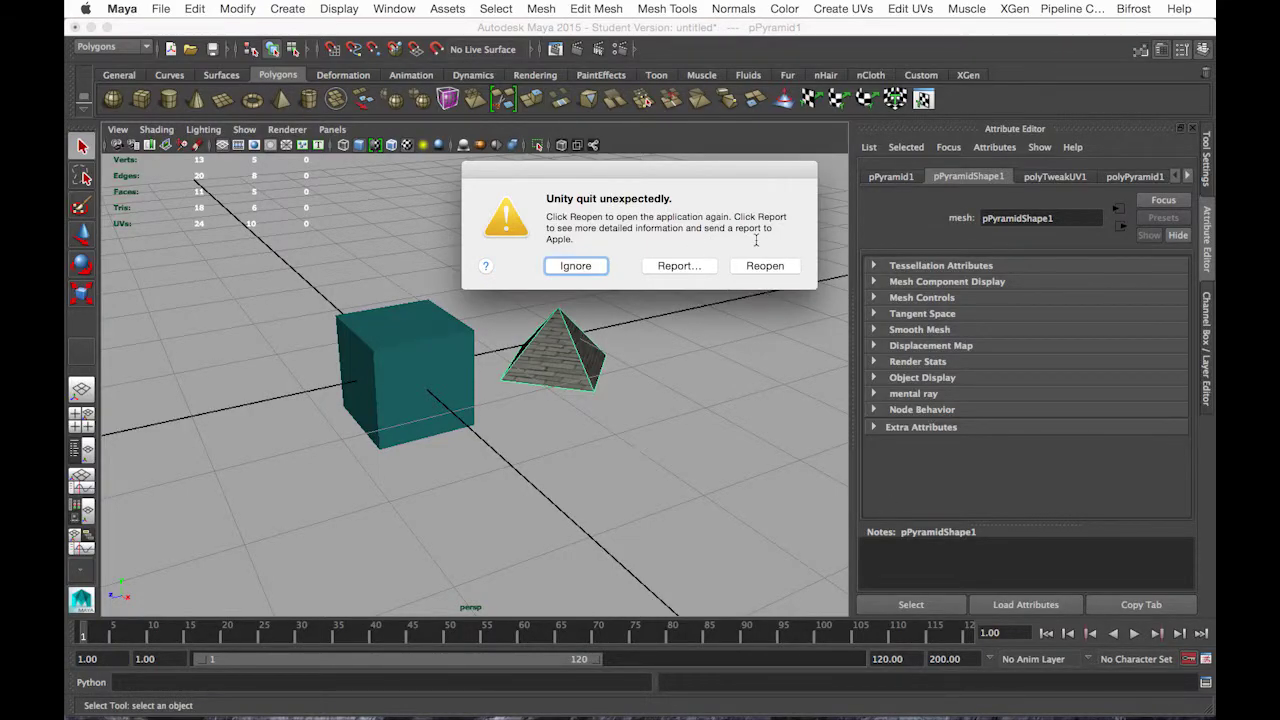
# - Relaunch Unity from the crash report and open the Unity Medieval House project
pyautogui.click(767, 266)
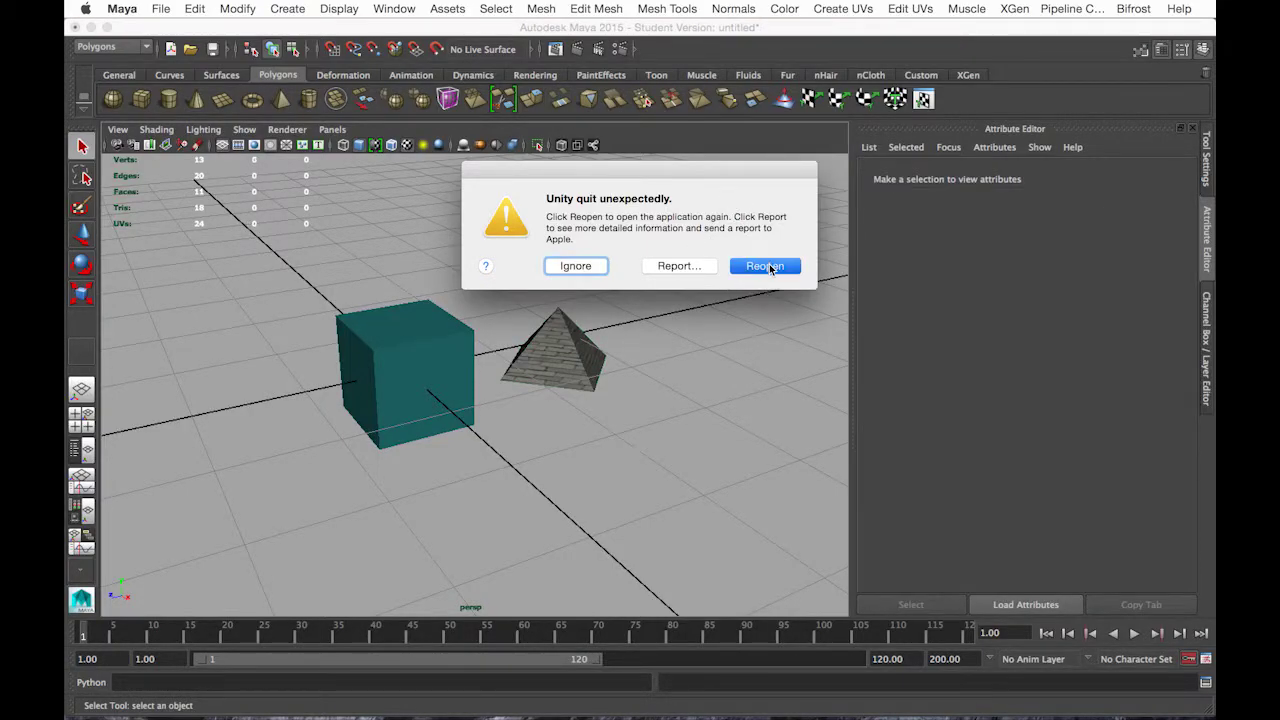
pyautogui.click(767, 266)
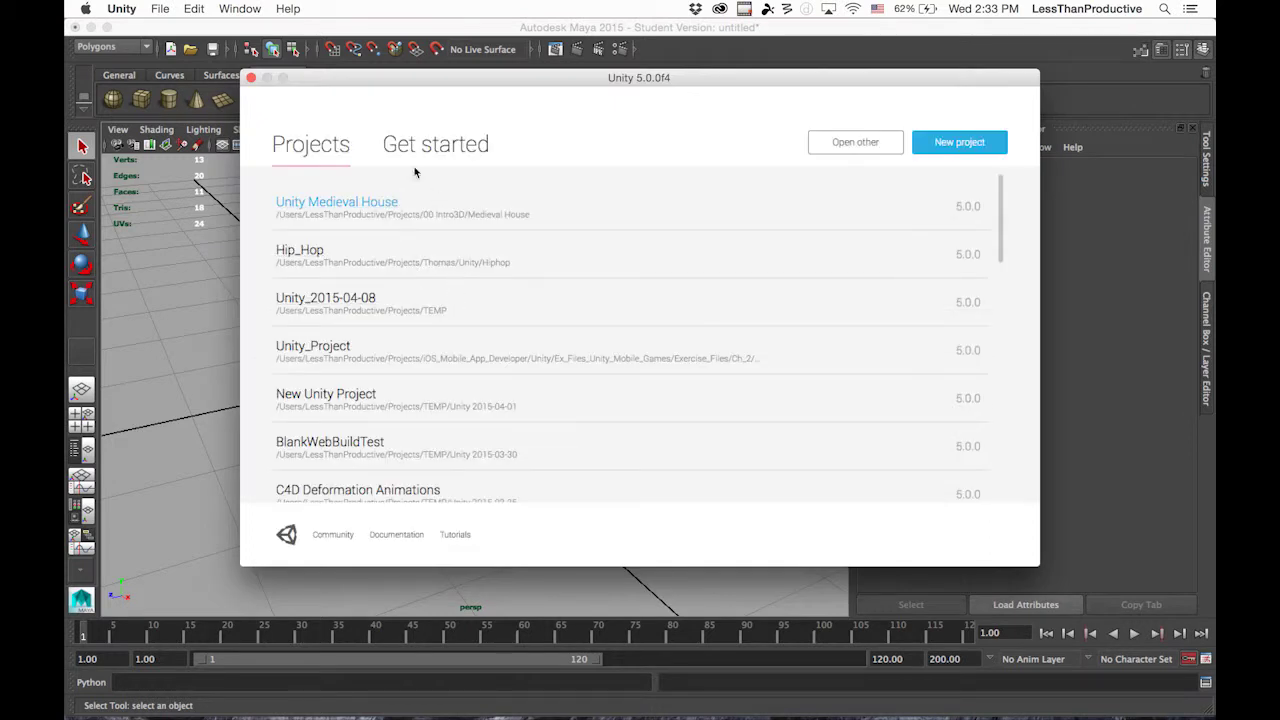
pyautogui.click(343, 208)
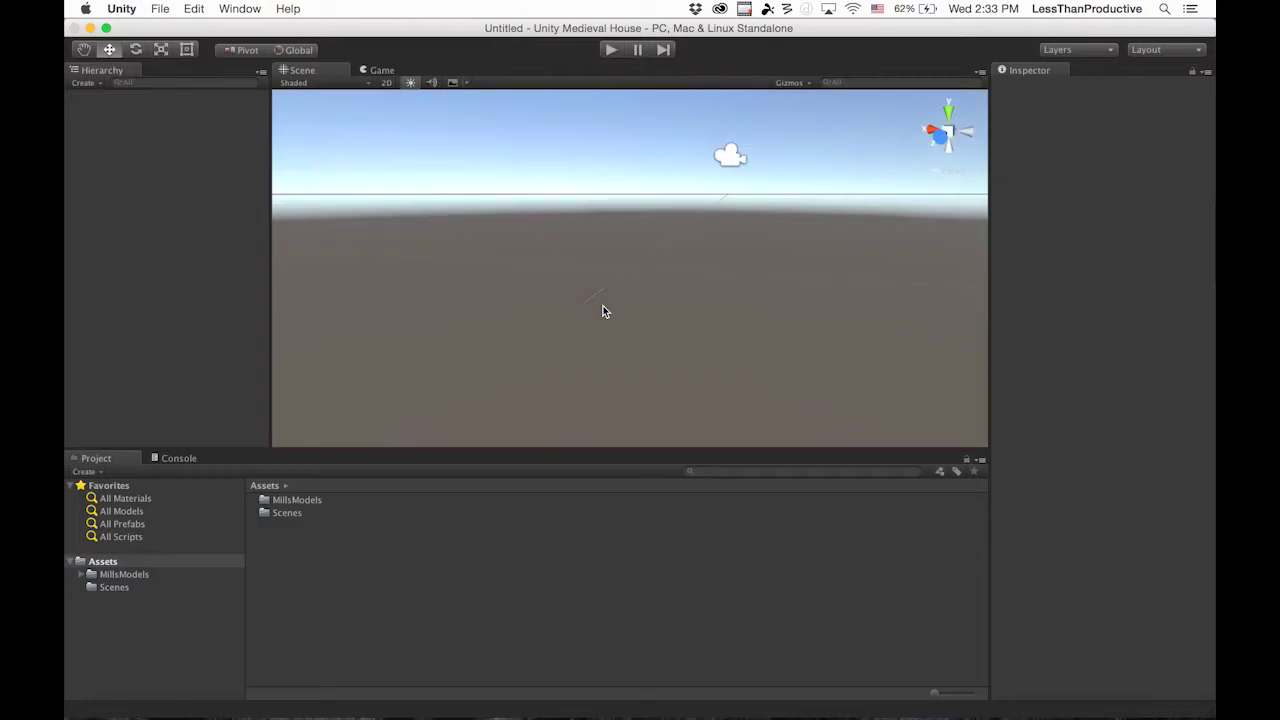
# - Import the complete Characters standard package into the project's Assets folder
pyautogui.click(160, 564)
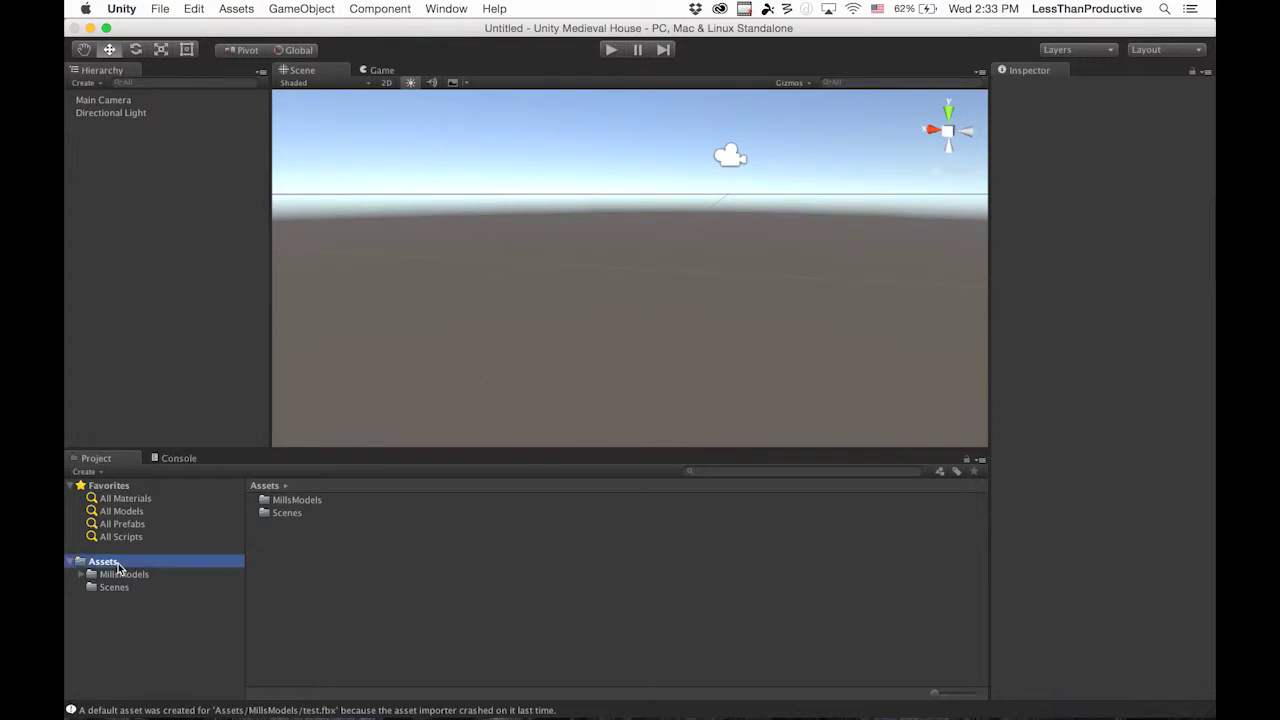
pyautogui.rightClick(315, 558)
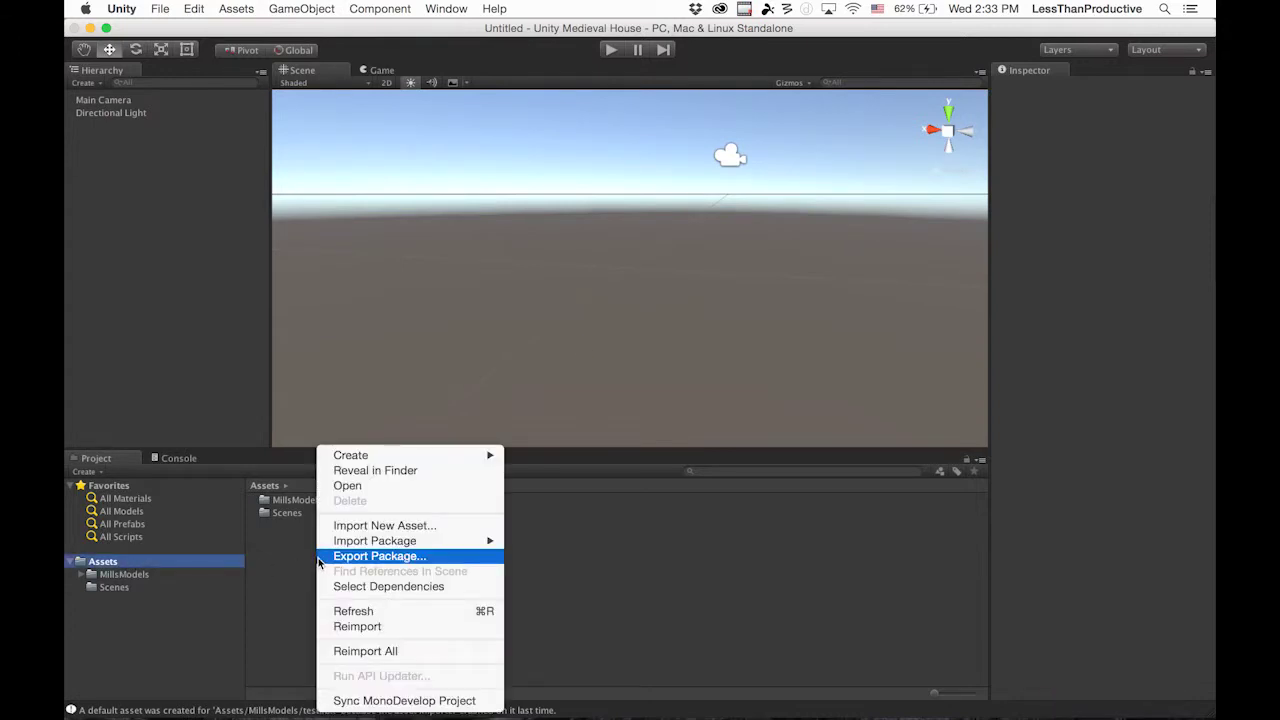
pyautogui.moveTo(405, 540)
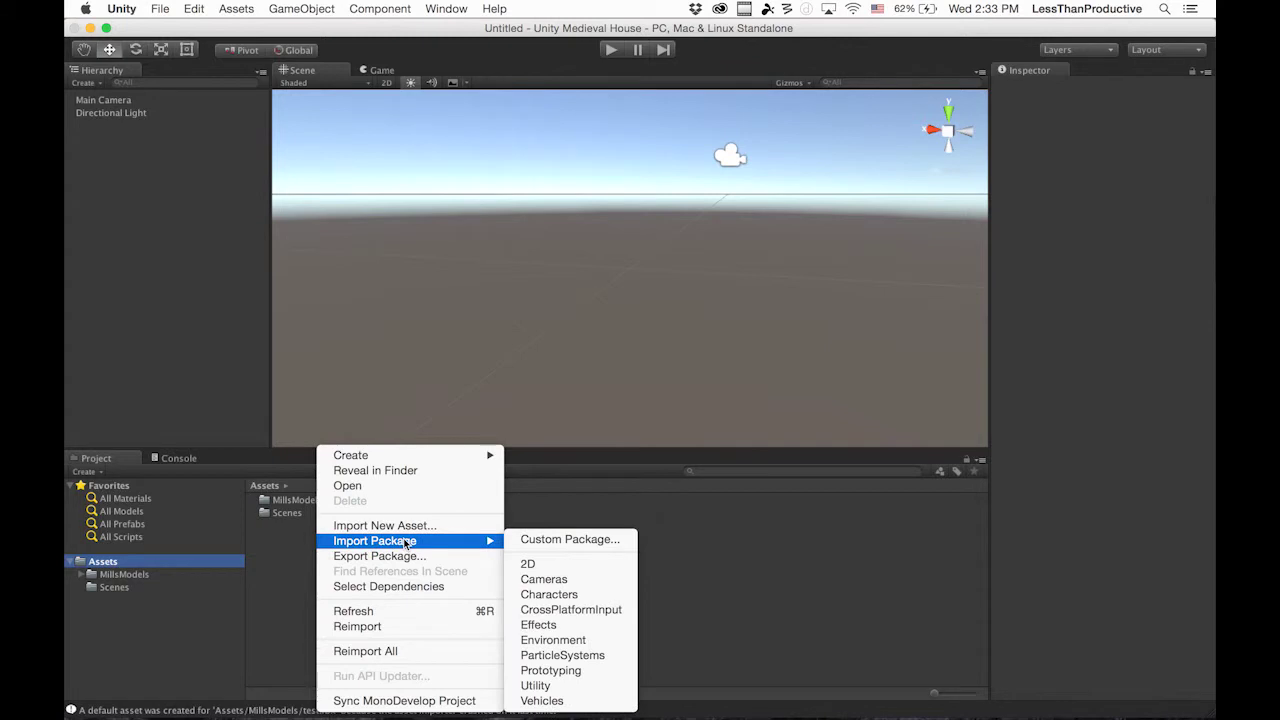
pyautogui.click(552, 594)
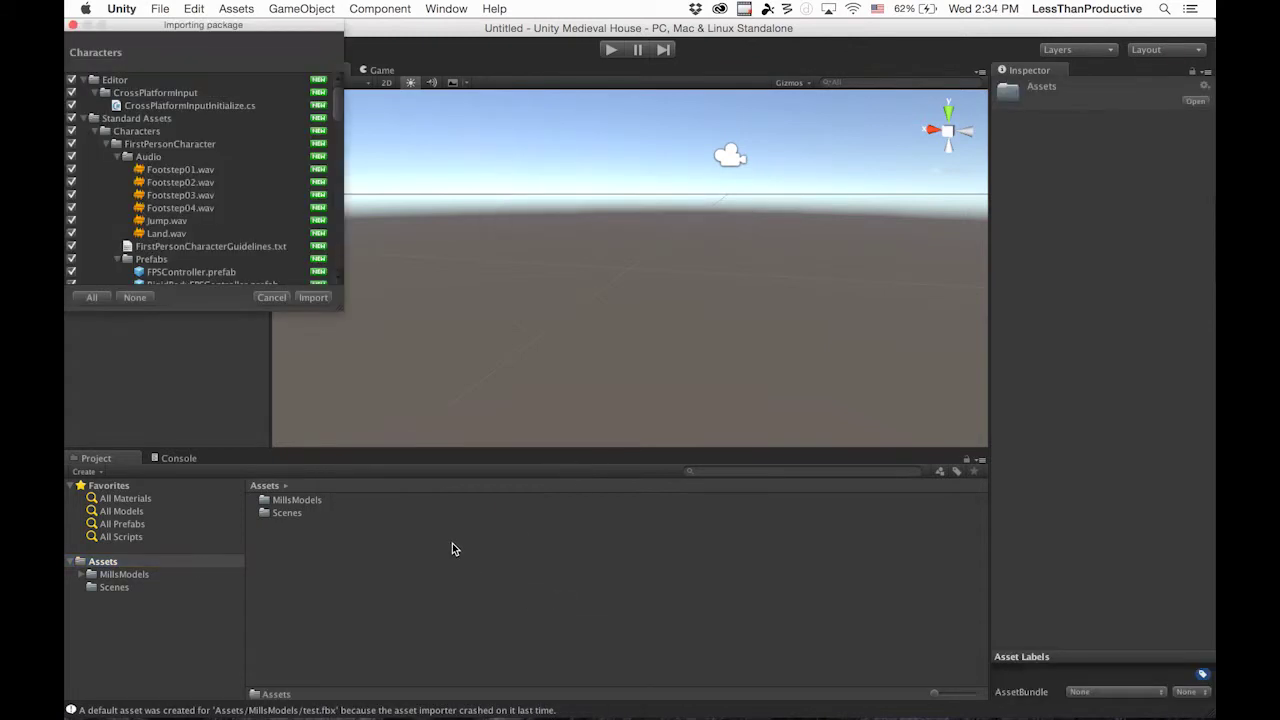
pyautogui.scroll(-3, 192, 180)
pyautogui.click(307, 300)
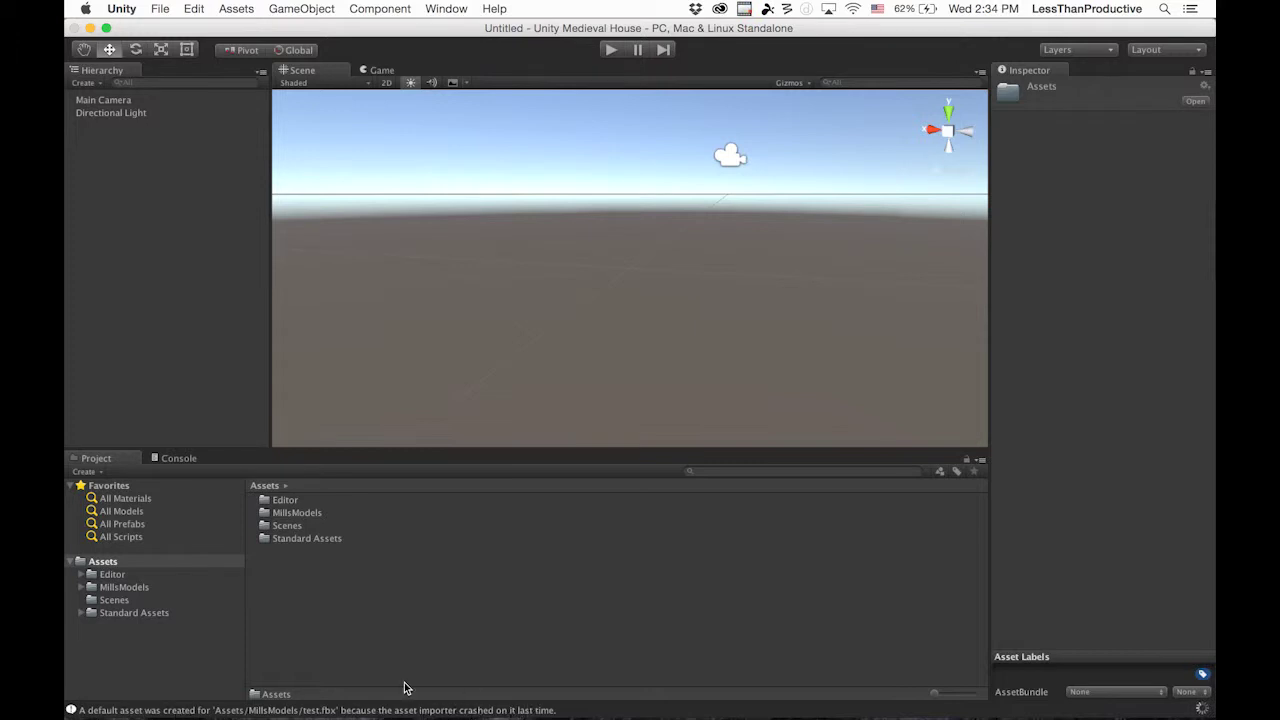
# - Delete the Materials folder, the test file and the test.fbm folder from MillsModels
pyautogui.doubleClick(298, 513)
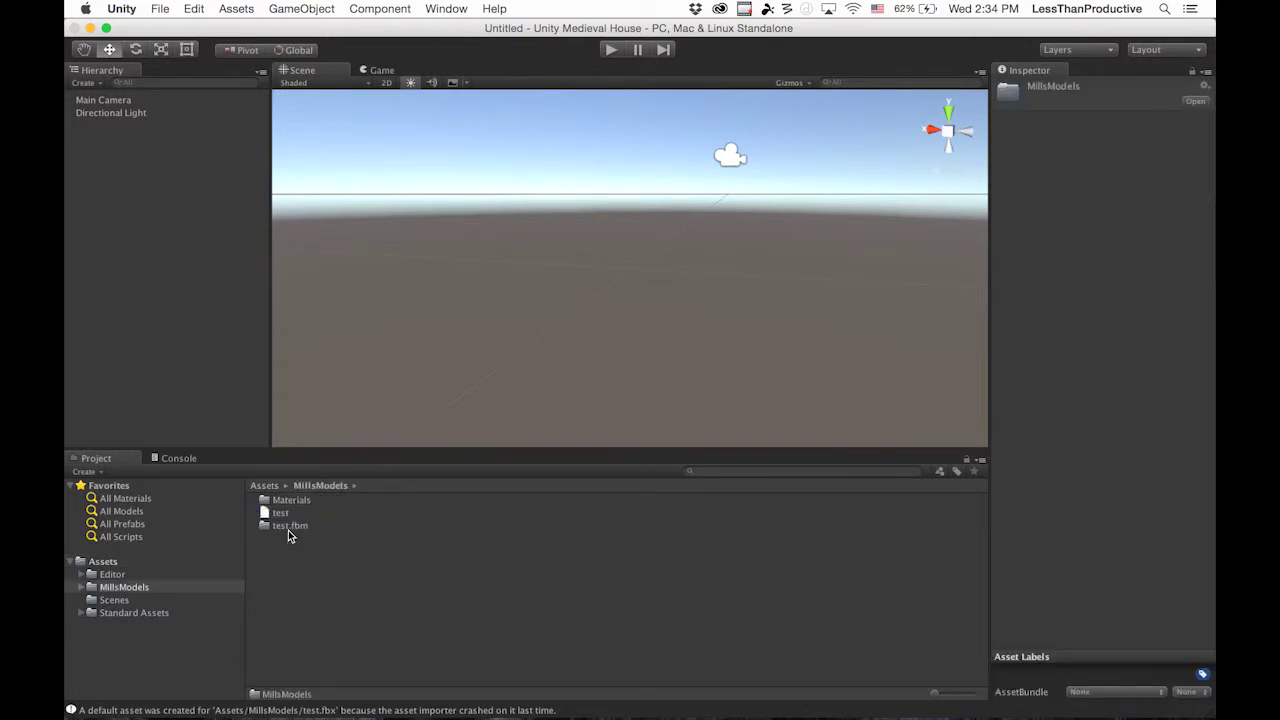
pyautogui.click(288, 526)
pyautogui.keyDown('shift'); pyautogui.click(288, 500); pyautogui.keyUp('shift')
pyautogui.rightClick(300, 510)
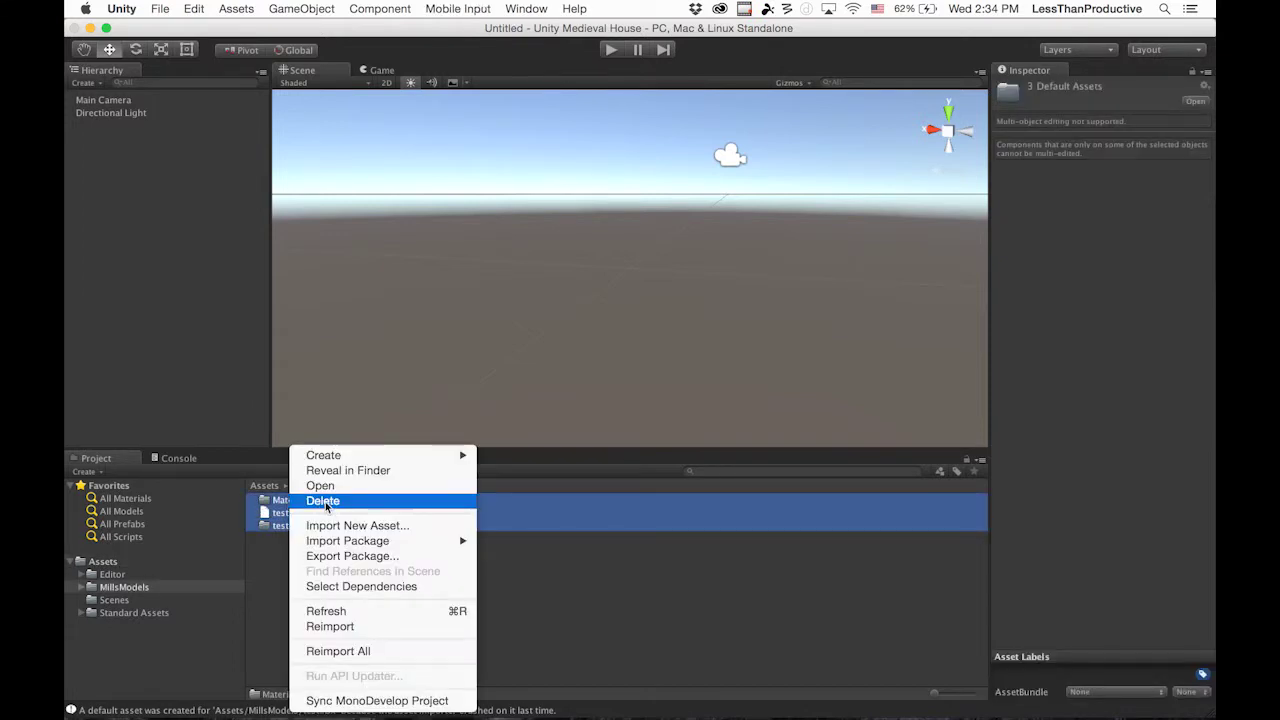
pyautogui.click(302, 502)
pyautogui.click(758, 281)
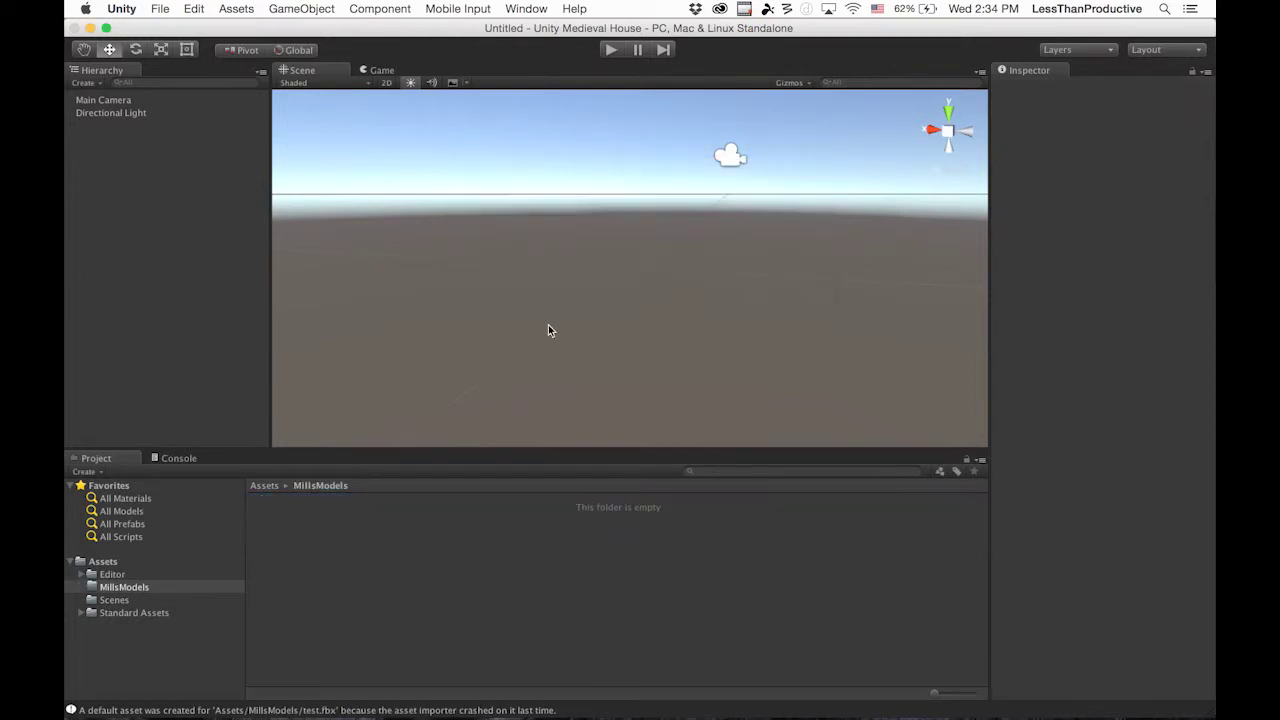
# - Add the ThirdPersonController prefab from Standard Assets/Characters/ThirdPersonCharacter/Prefabs to the scene hierarchy
pyautogui.click(126, 614)
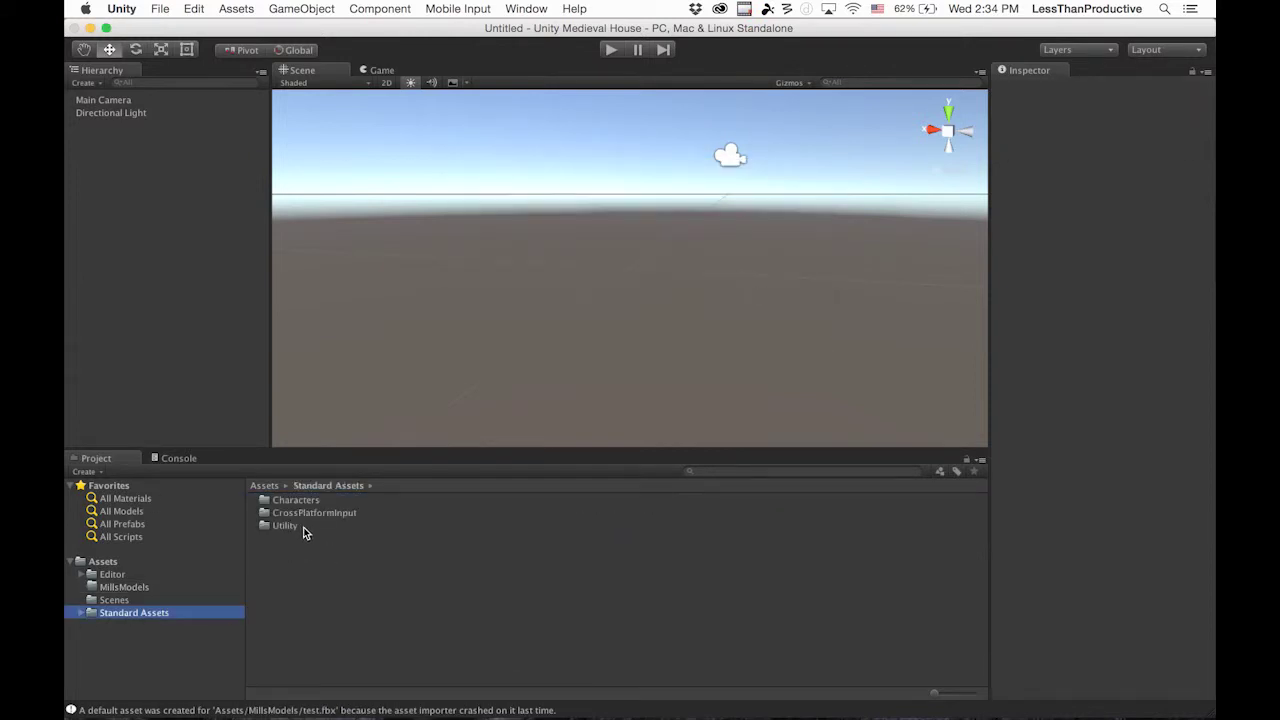
pyautogui.click(297, 503)
pyautogui.doubleClick(297, 505)
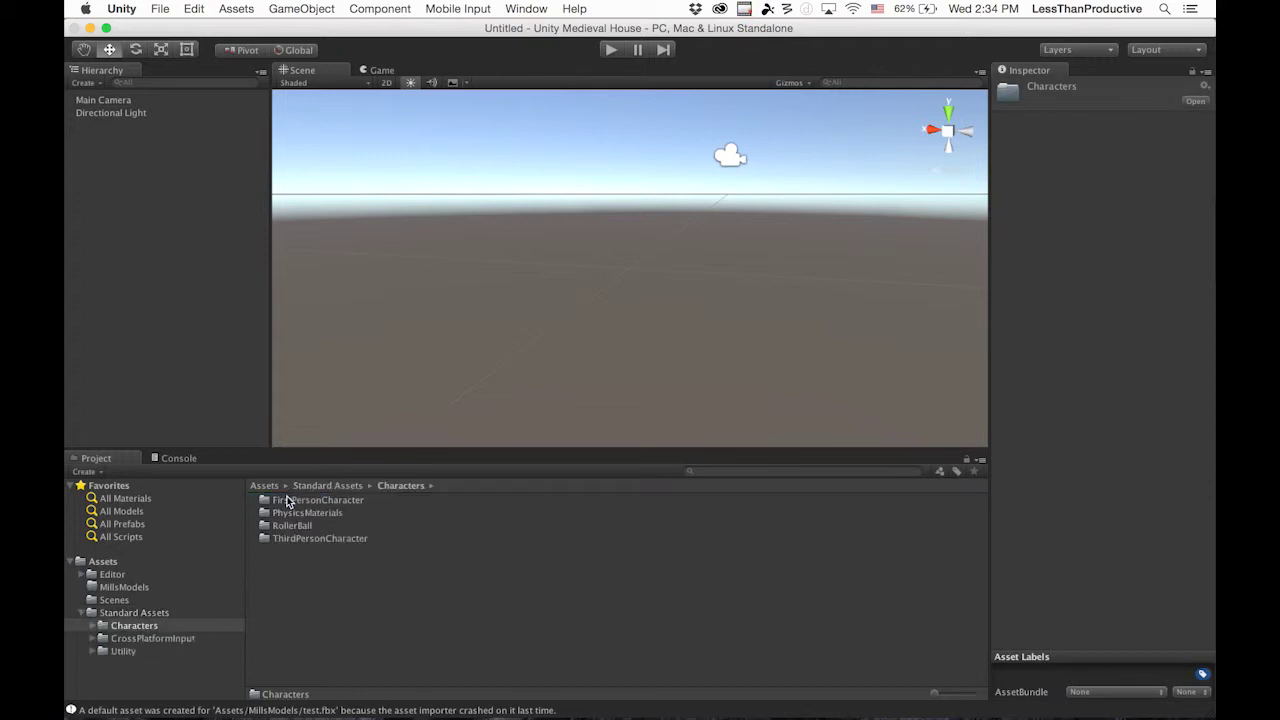
pyautogui.doubleClick(300, 540)
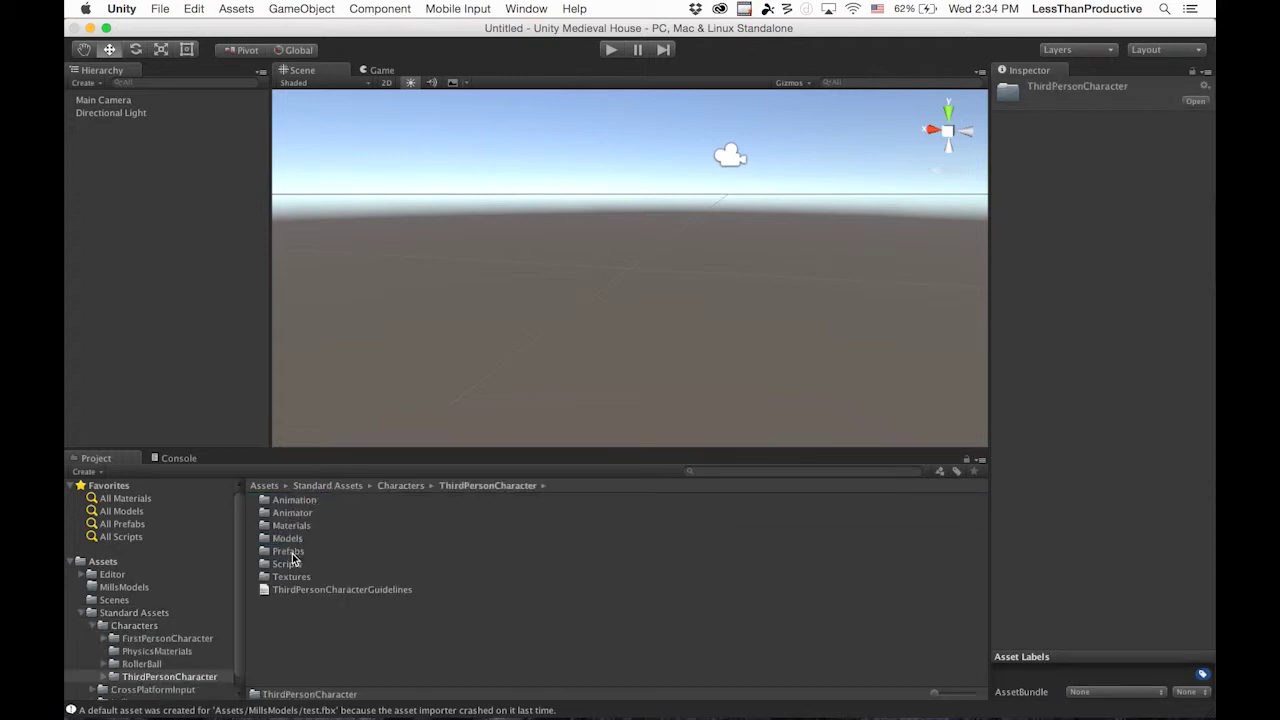
pyautogui.doubleClick(288, 551)
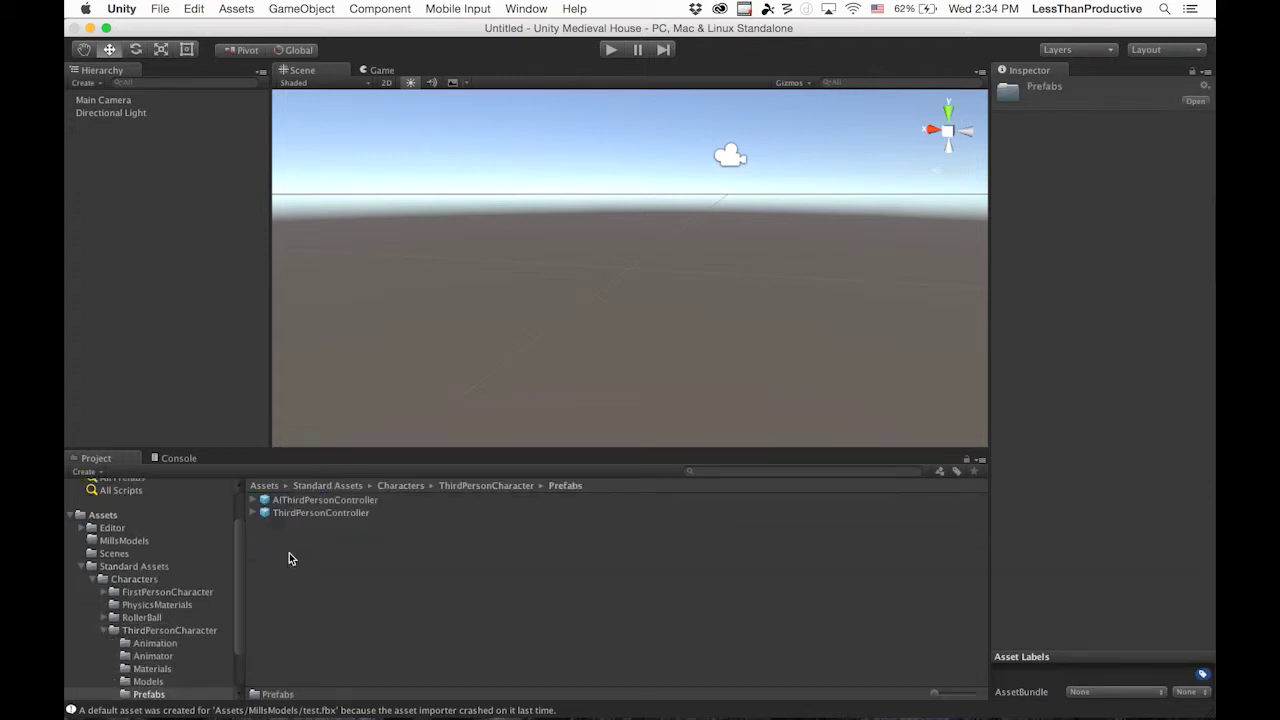
pyautogui.moveTo(296, 515); pyautogui.dragTo(112, 173)
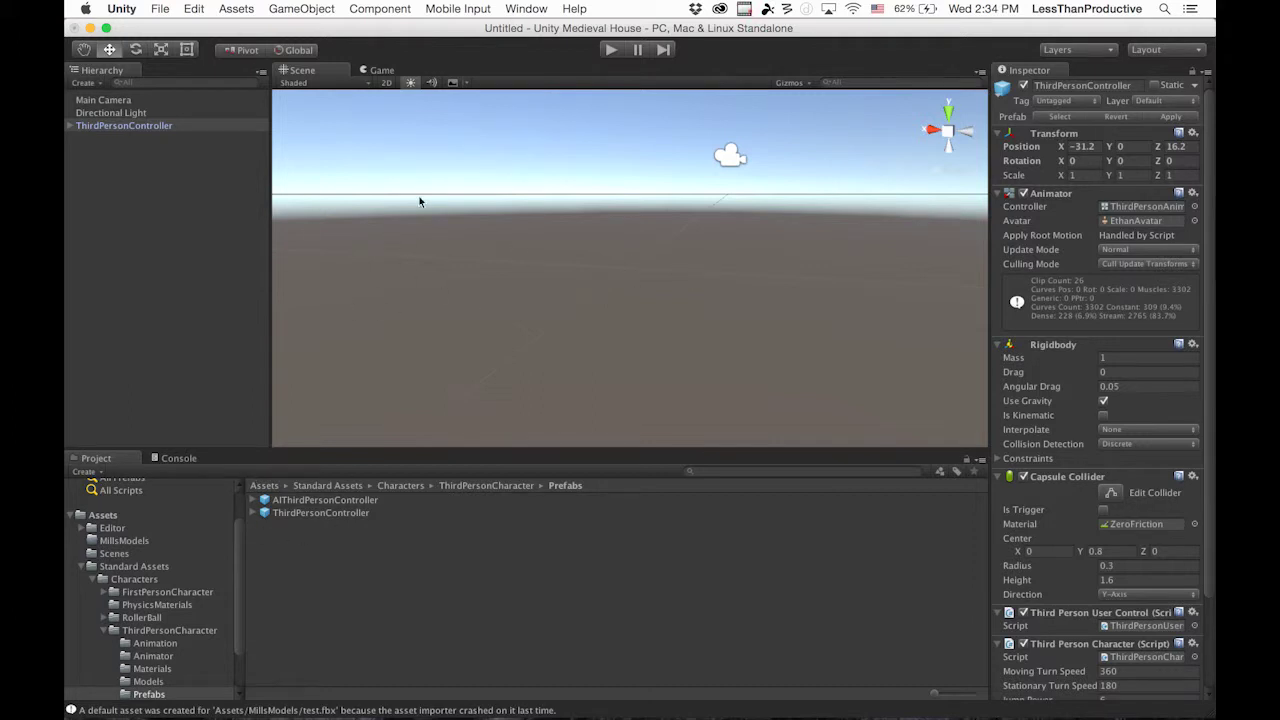
# - Set the ThirdPersonController's X and Z position to 0
pyautogui.click(108, 126)
pyautogui.press('f')
pyautogui.keyDown('alt'); pyautogui.moveTo(670, 255); pyautogui.dragTo(521, 232); pyautogui.keyUp('alt')
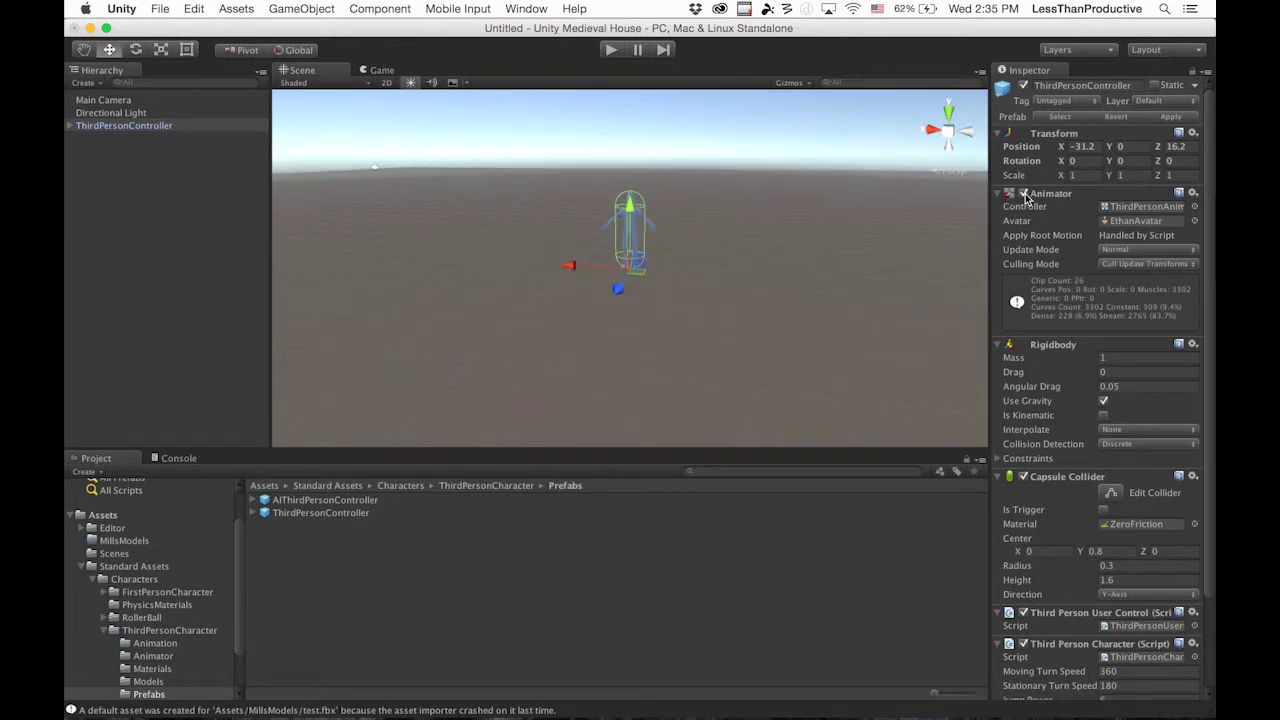
pyautogui.click(1090, 143)
pyautogui.write('0')
pyautogui.press('Tab')
pyautogui.press('Tab')
pyautogui.write('0')
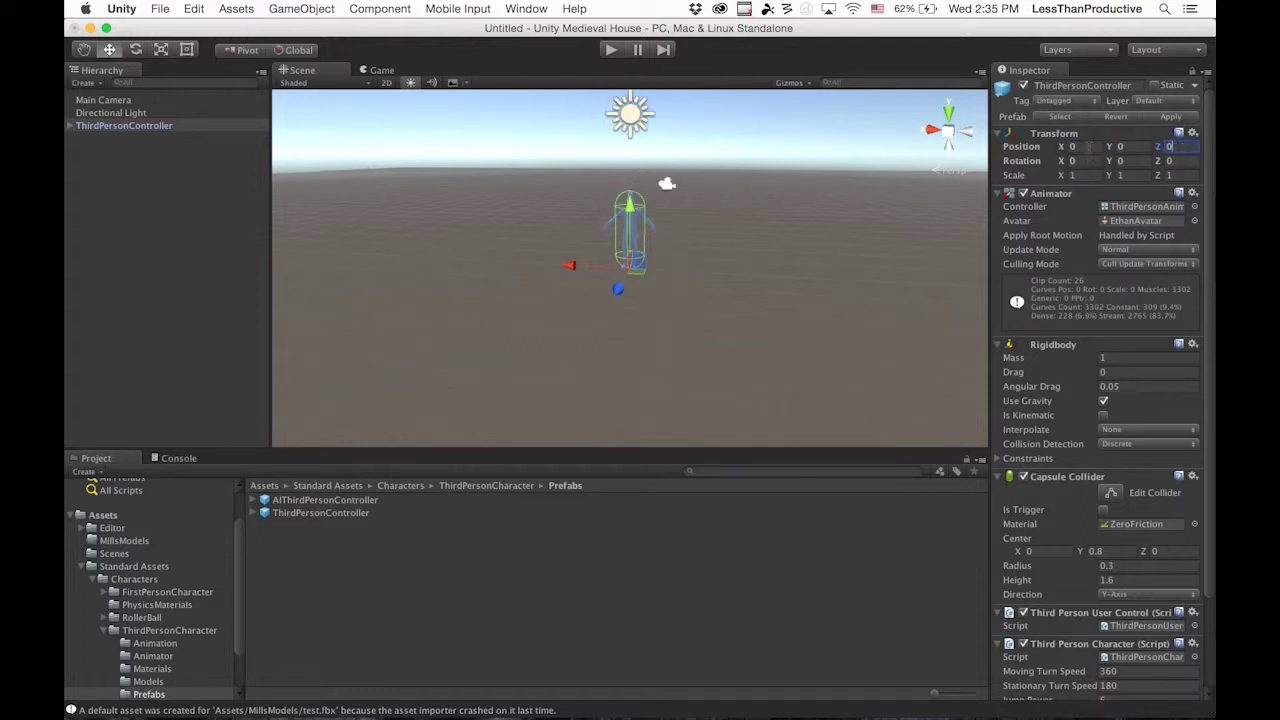
# - Create a 3D plane in the scene as ground for the character
pyautogui.click(737, 201)
pyautogui.keyDown('alt'); pyautogui.moveTo(737, 201); pyautogui.dragTo(560, 231, button='right'); pyautogui.keyUp('alt')
pyautogui.keyDown('alt'); pyautogui.moveTo(560, 231); pyautogui.dragTo(563, 344); pyautogui.keyUp('alt')
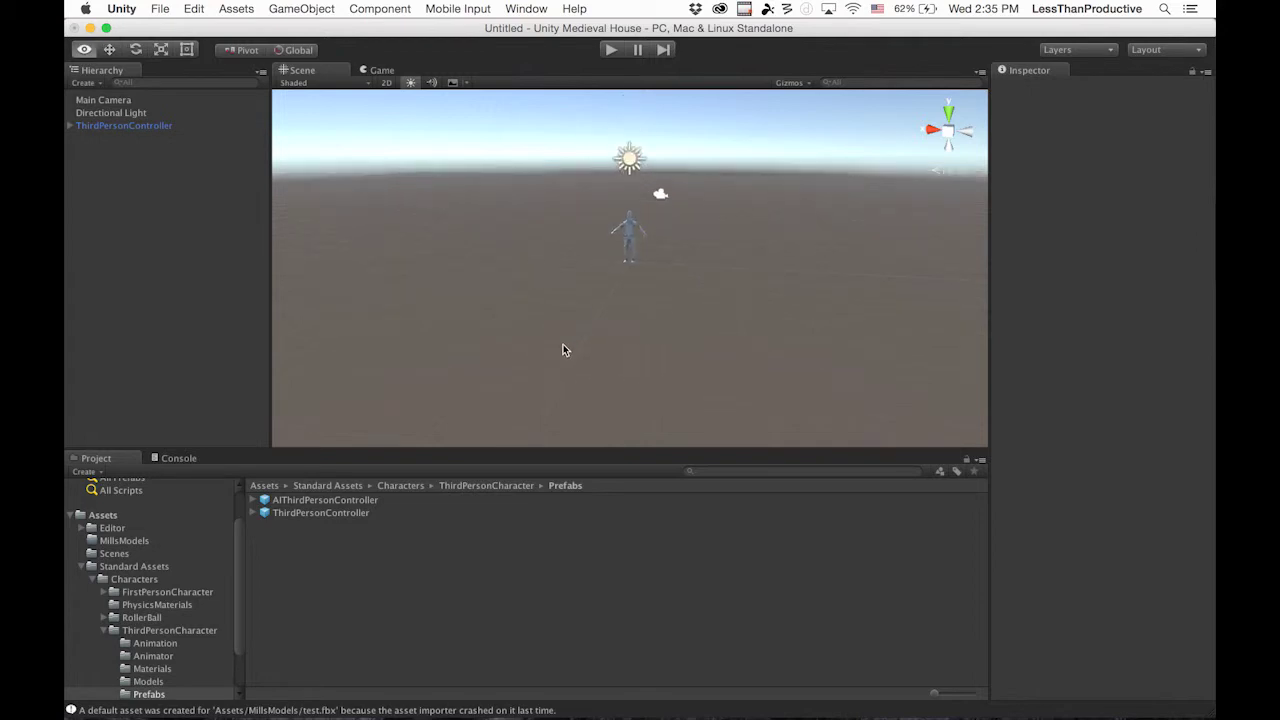
pyautogui.click(292, 6)
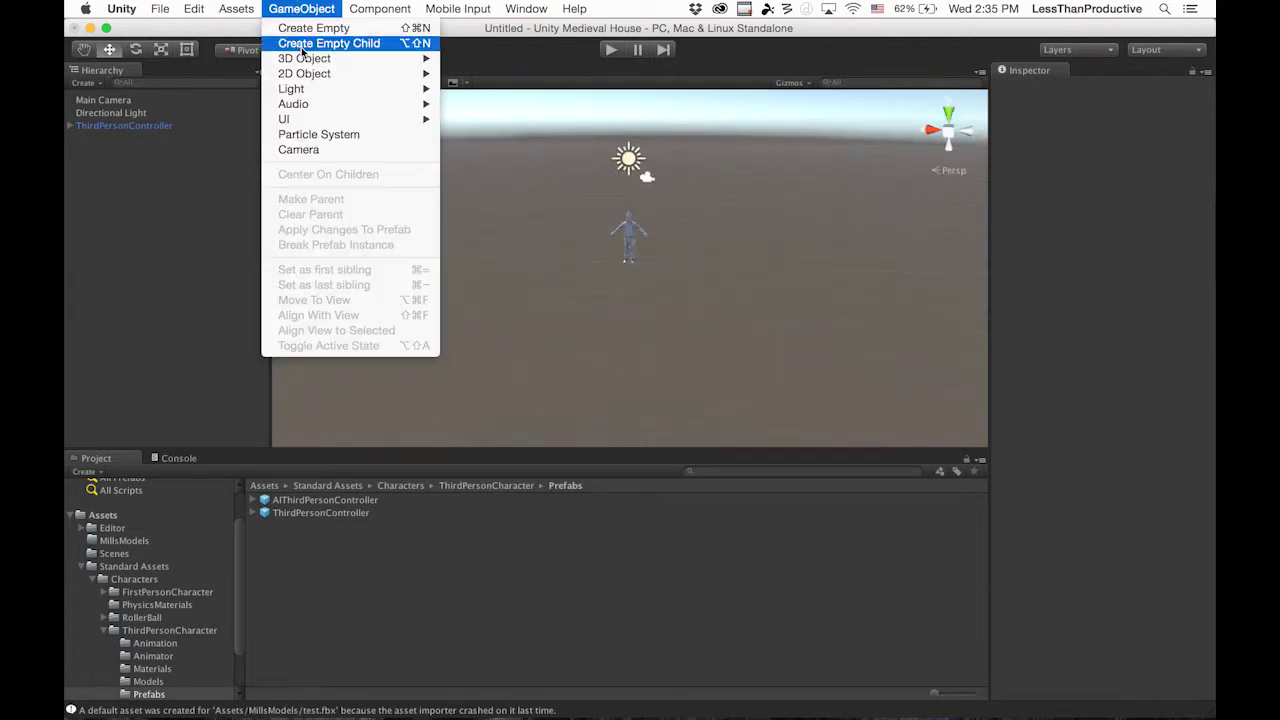
pyautogui.moveTo(328, 62)
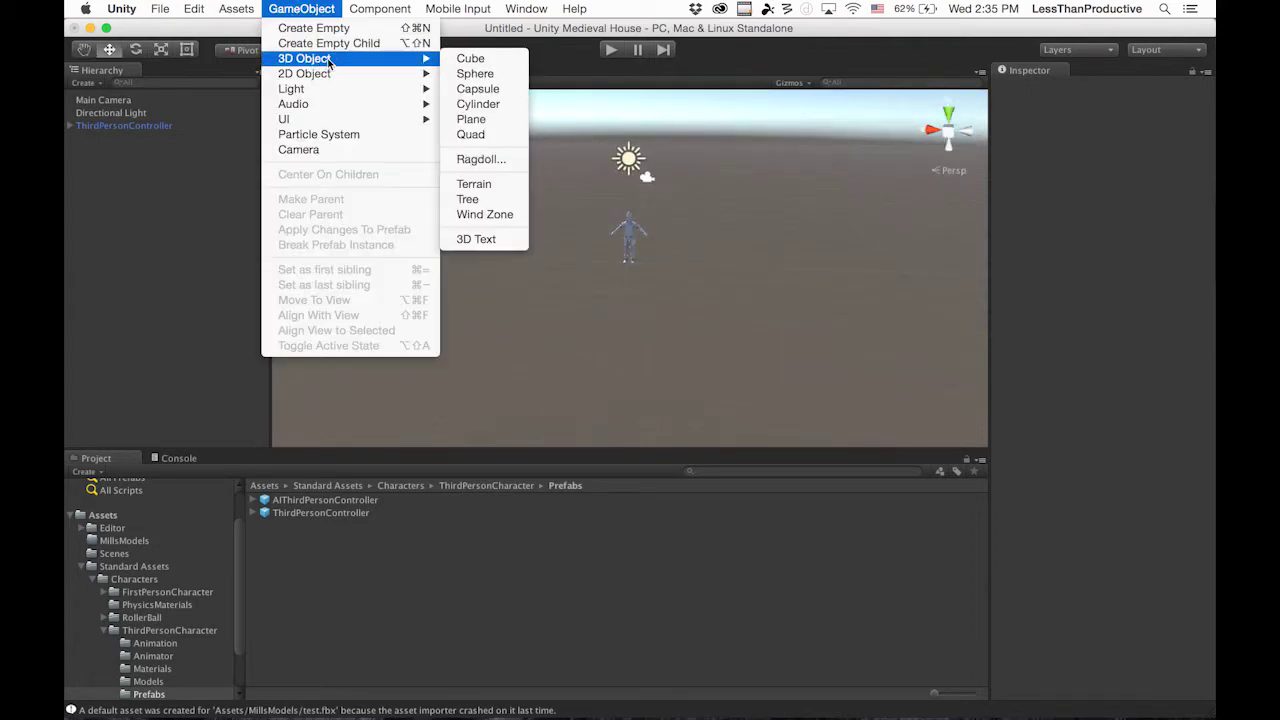
pyautogui.click(490, 118)
# - Set the plane's X, Y and Z position to 0
pyautogui.keyDown('alt'); pyautogui.moveTo(492, 304); pyautogui.dragTo(682, 200); pyautogui.keyUp('alt')
pyautogui.click(1090, 131)
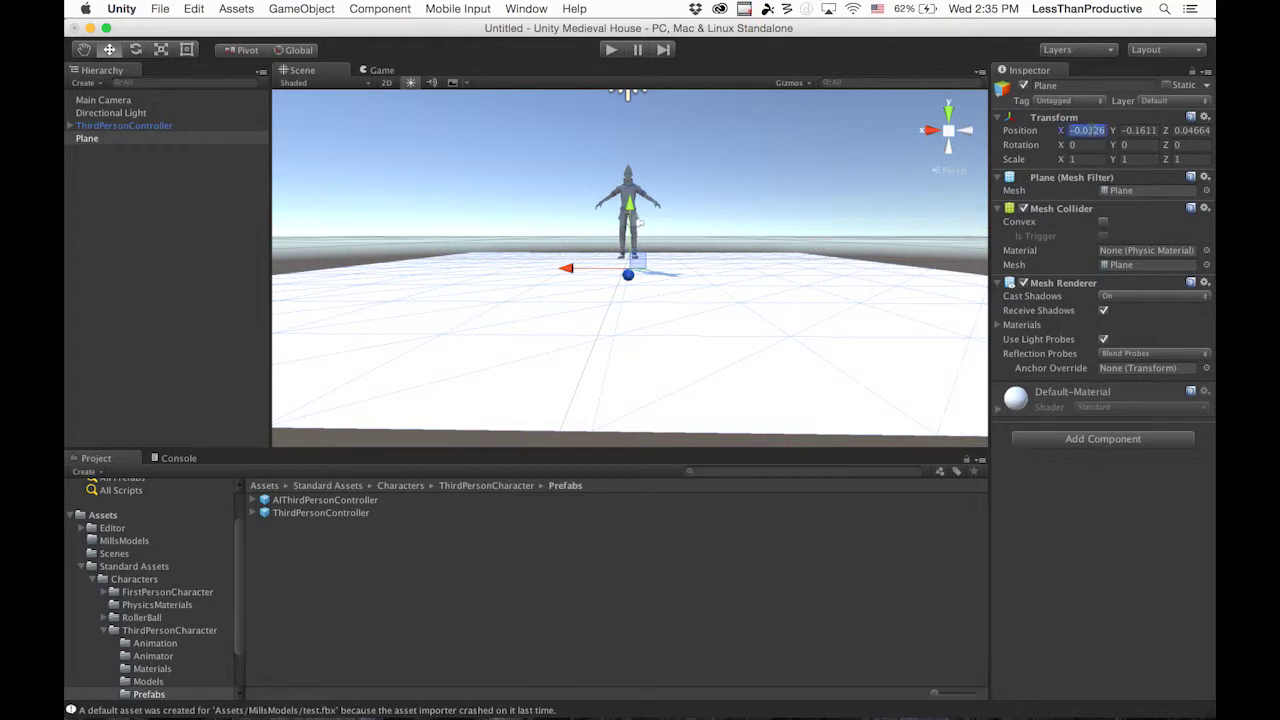
pyautogui.write('0')
pyautogui.press('Tab')
pyautogui.write('0')
pyautogui.press('Tab')
pyautogui.write('0')
pyautogui.press('Tab')
pyautogui.press('q')
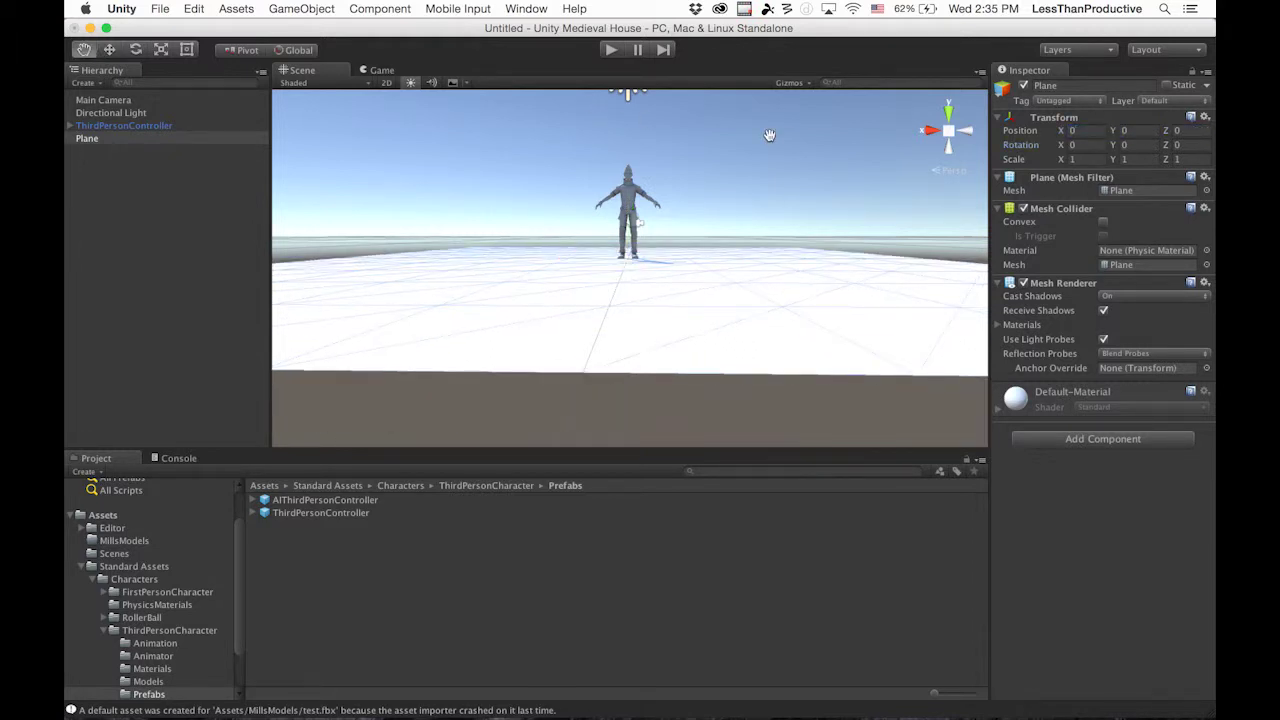
pyautogui.scroll(-5, 744, 180)
pyautogui.keyDown('alt'); pyautogui.moveTo(646, 202); pyautogui.dragTo(664, 241); pyautogui.keyUp('alt')
# - Save the scene in the Assets/Scenes folder as test, replacing the existing test.unity
pyautogui.click(156, 8)
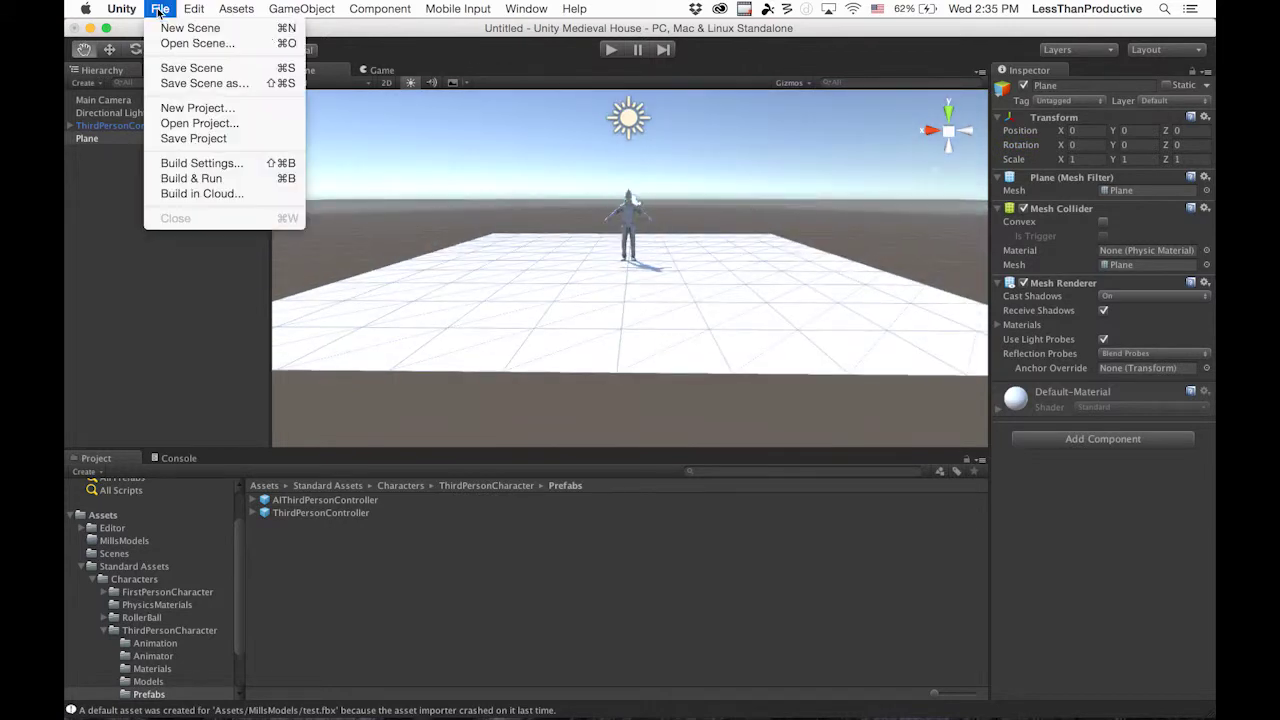
pyautogui.click(189, 76)
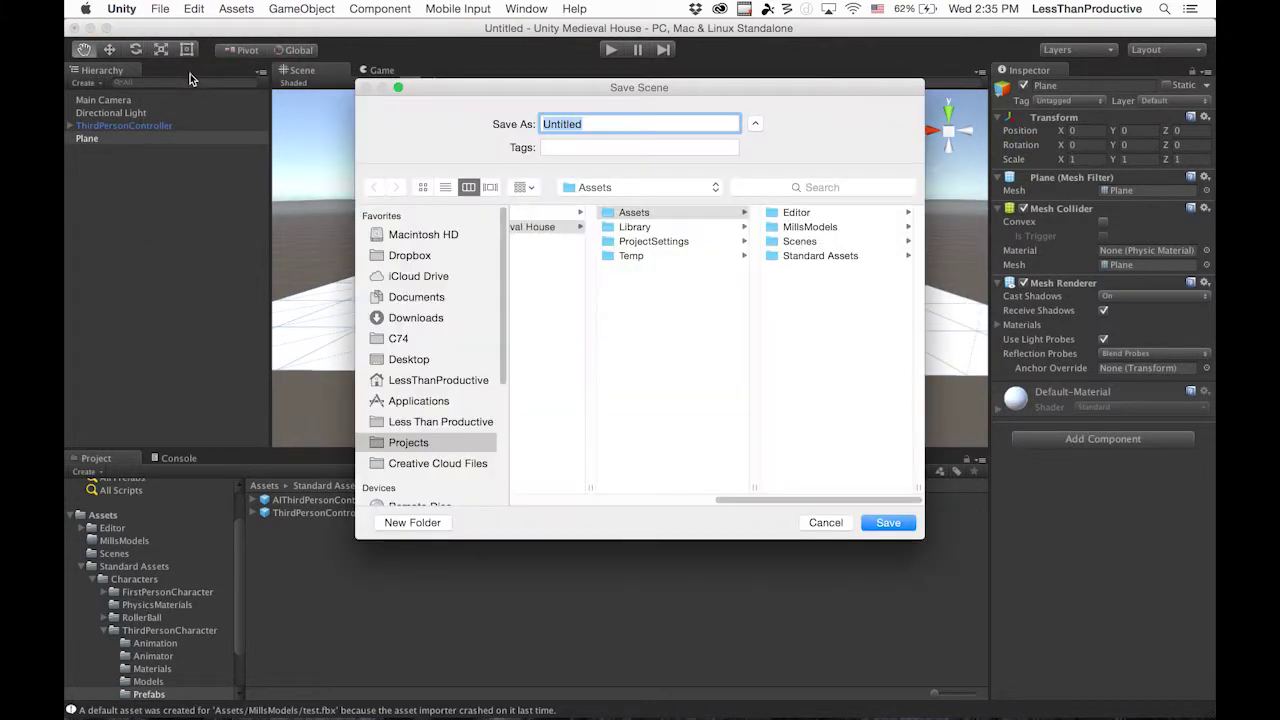
pyautogui.click(800, 241)
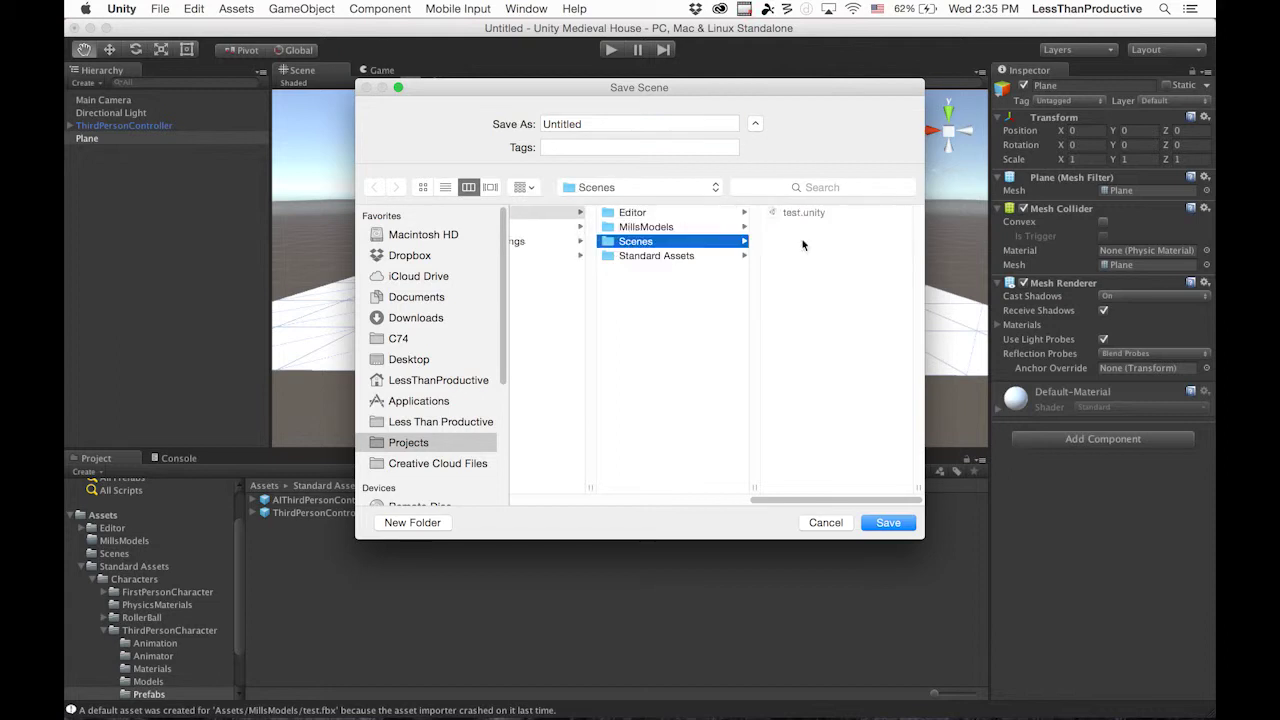
pyautogui.click(805, 214)
pyautogui.click(888, 522)
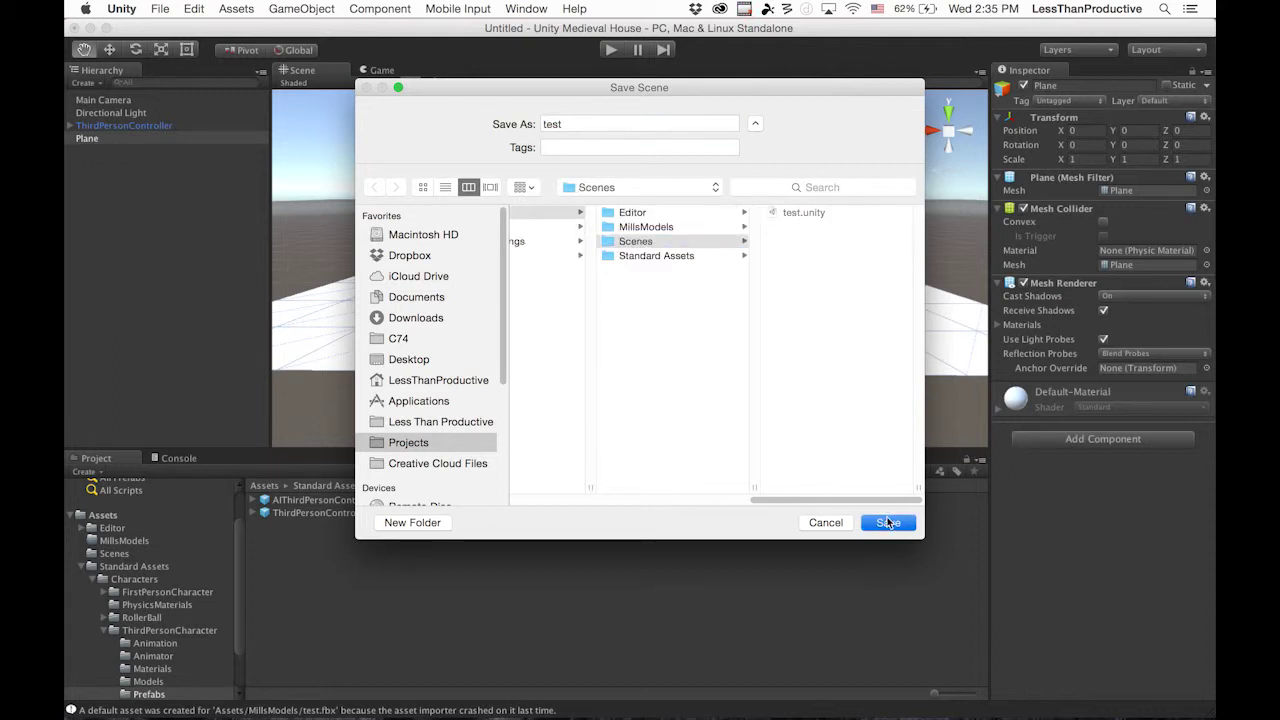
pyautogui.click(755, 193)
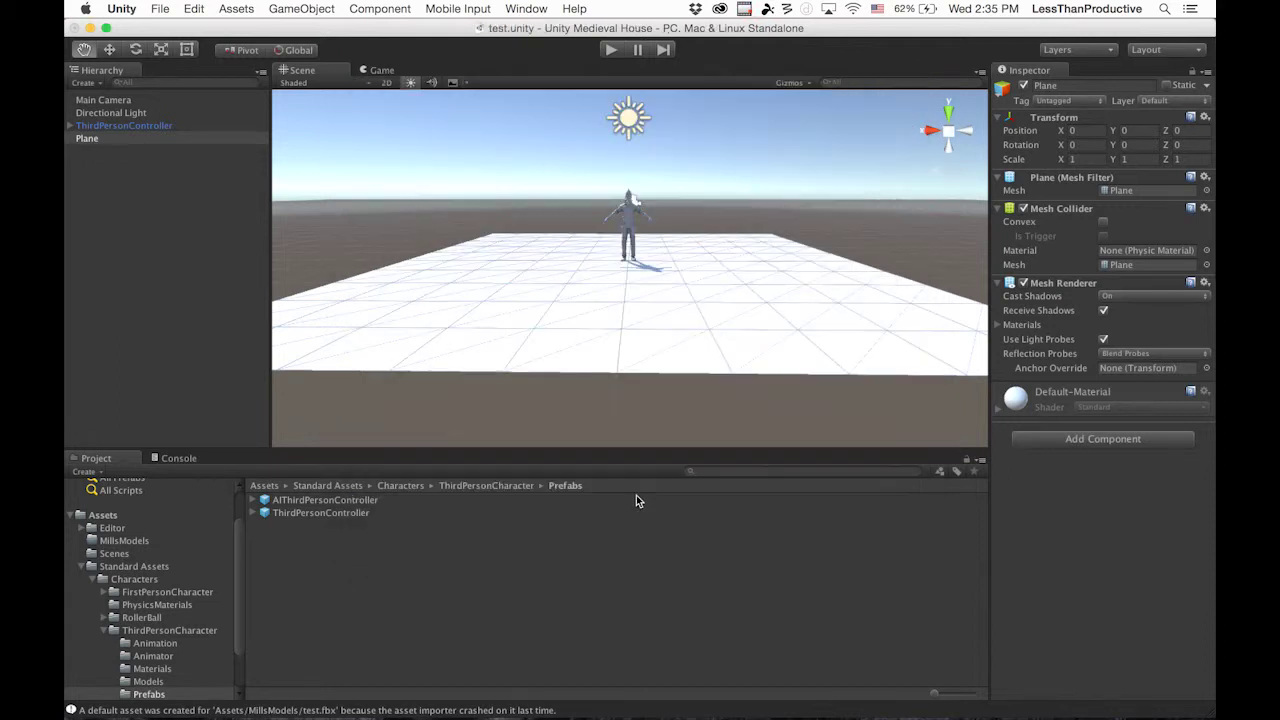
# - Collapse the Standard Assets folder in the project tree and open the MillsModels folder
pyautogui.click(544, 581)
pyautogui.click(108, 515)
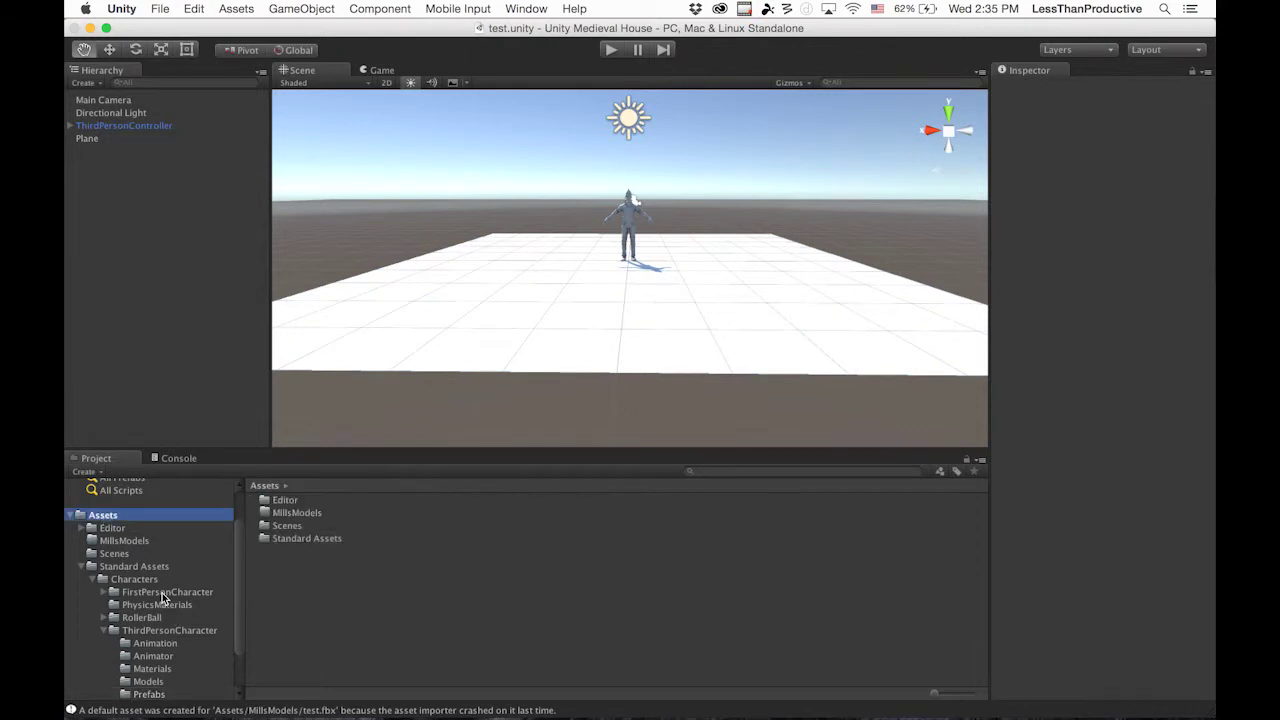
pyautogui.click(137, 568)
pyautogui.click(76, 567)
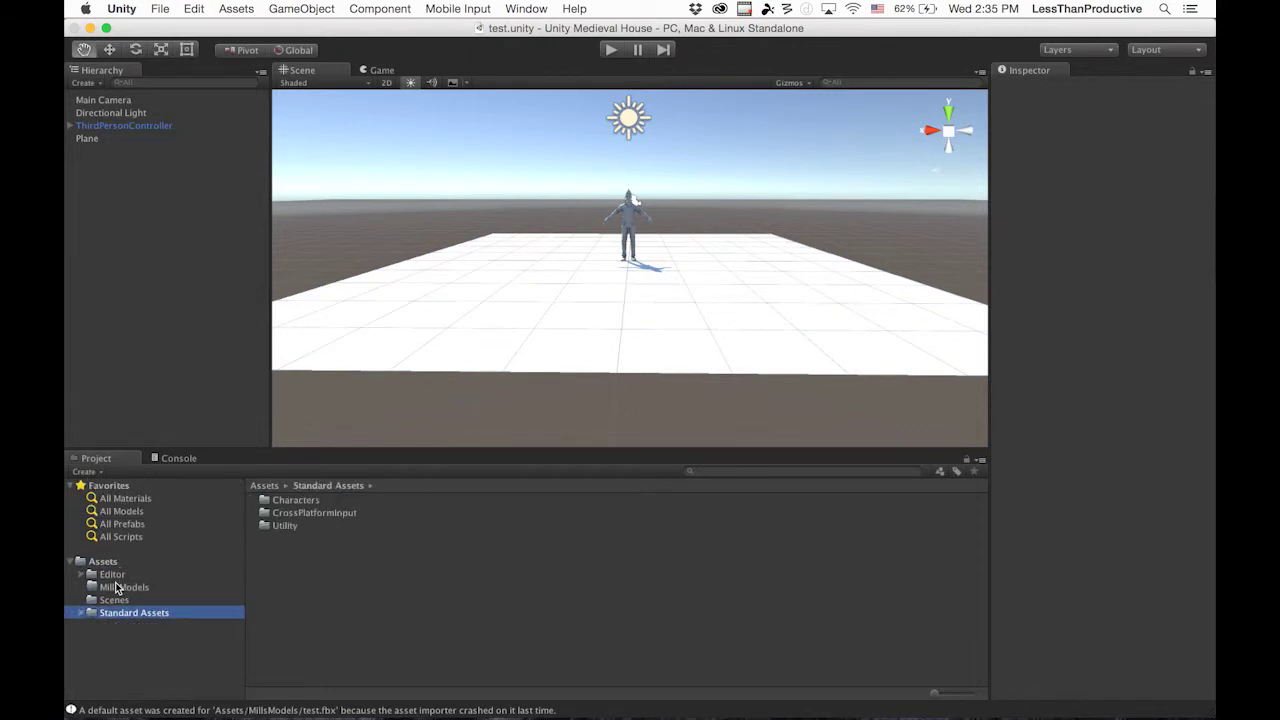
pyautogui.click(117, 588)
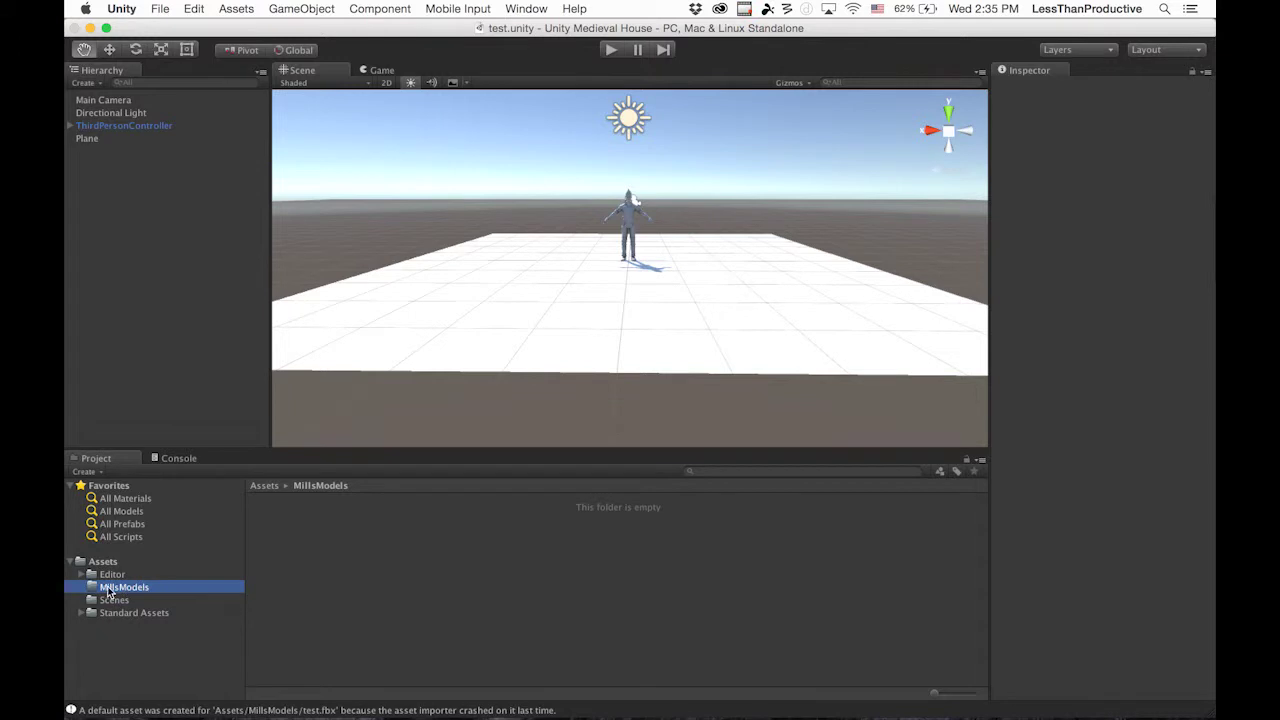
# - Import test.fbx from Projects/00 Intro3D/Medieval House/Maya into the MillsModels folder
pyautogui.rightClick(287, 535)
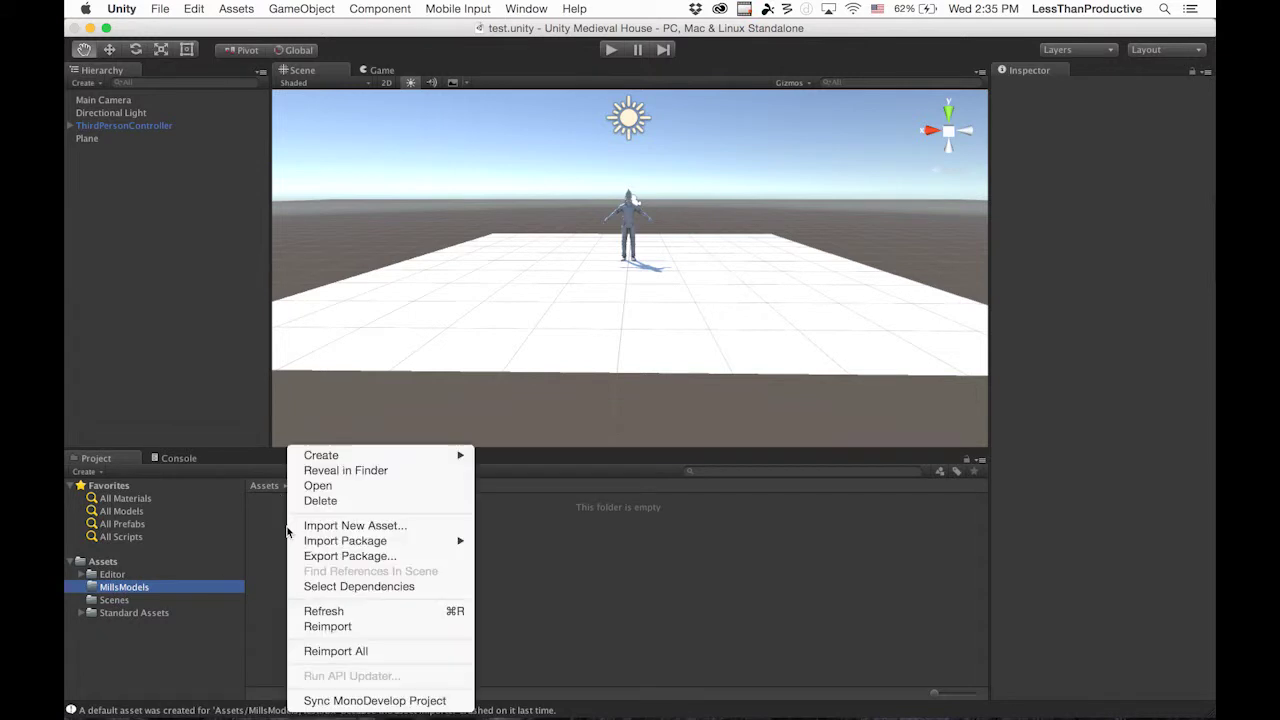
pyautogui.click(357, 527)
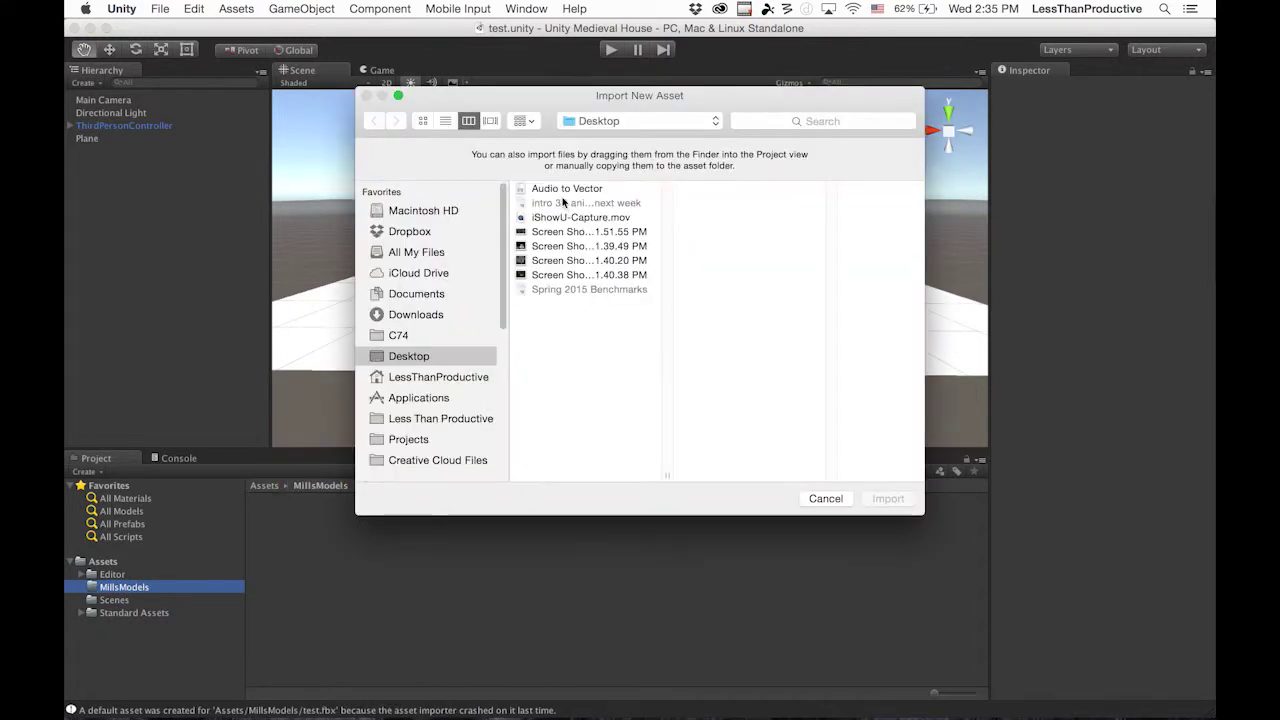
pyautogui.click(430, 439)
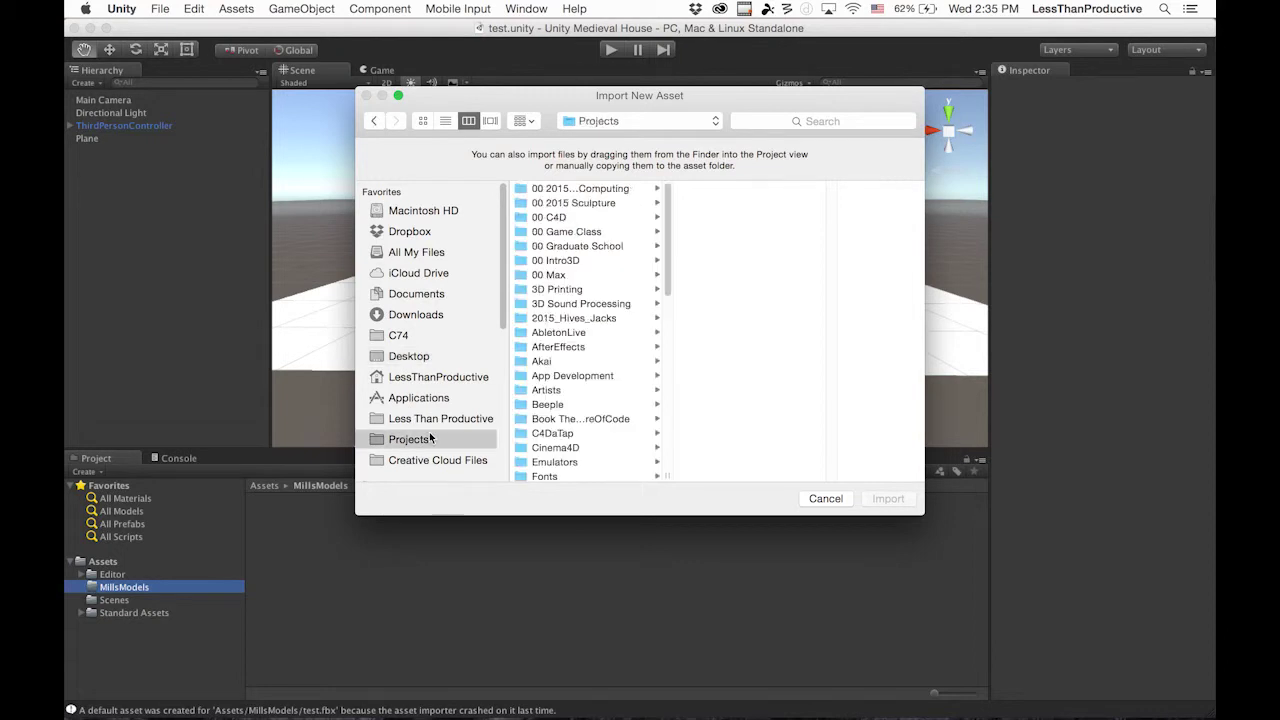
pyautogui.click(576, 261)
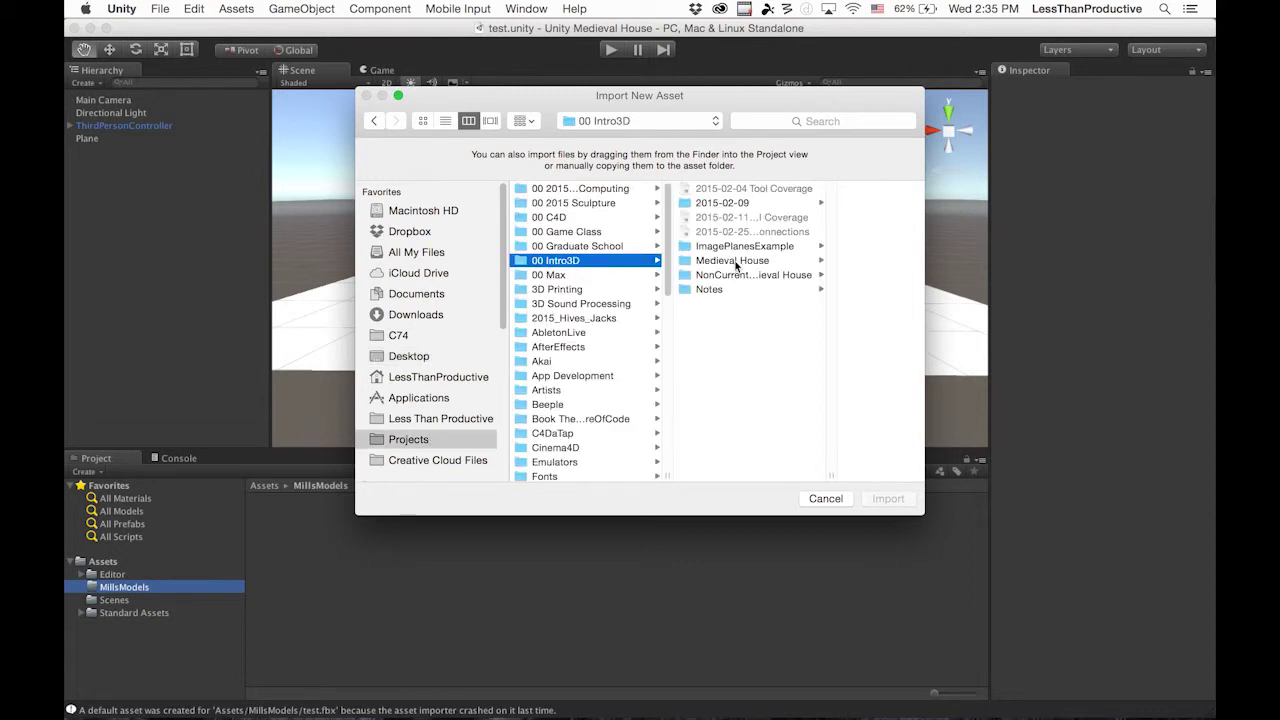
pyautogui.click(737, 261)
pyautogui.click(803, 188)
pyautogui.click(727, 203)
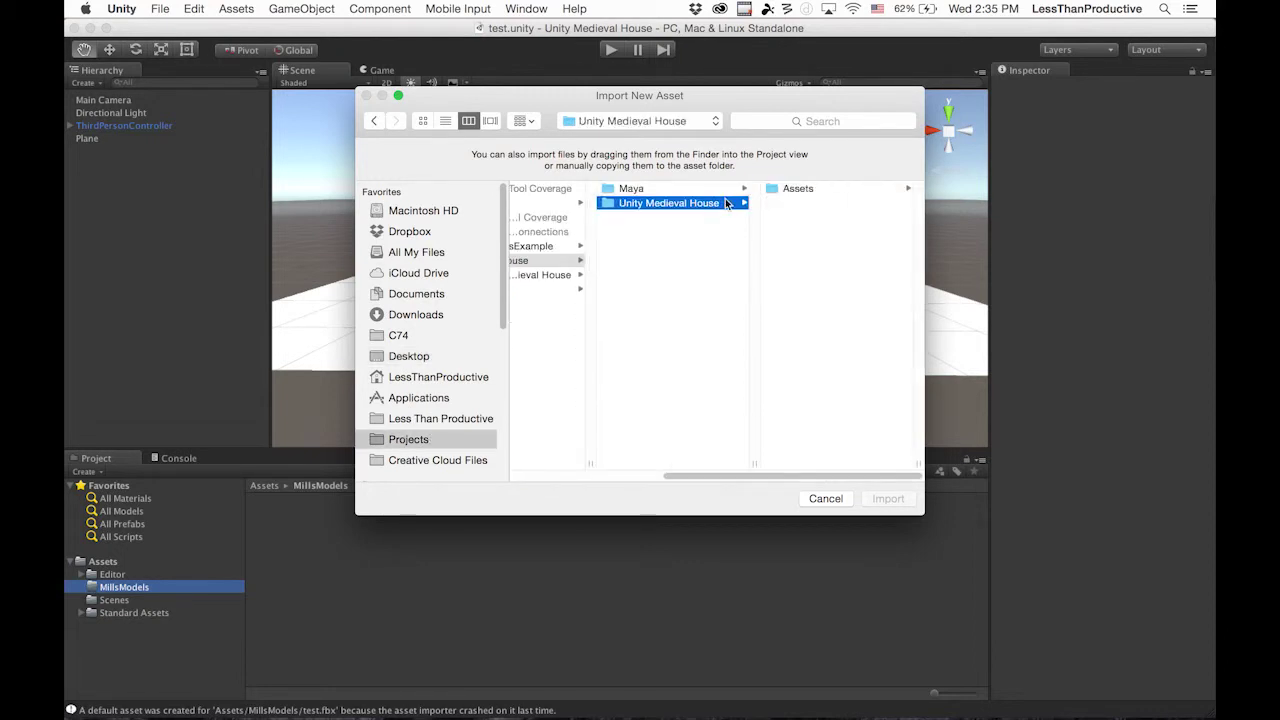
pyautogui.click(694, 190)
pyautogui.click(798, 203)
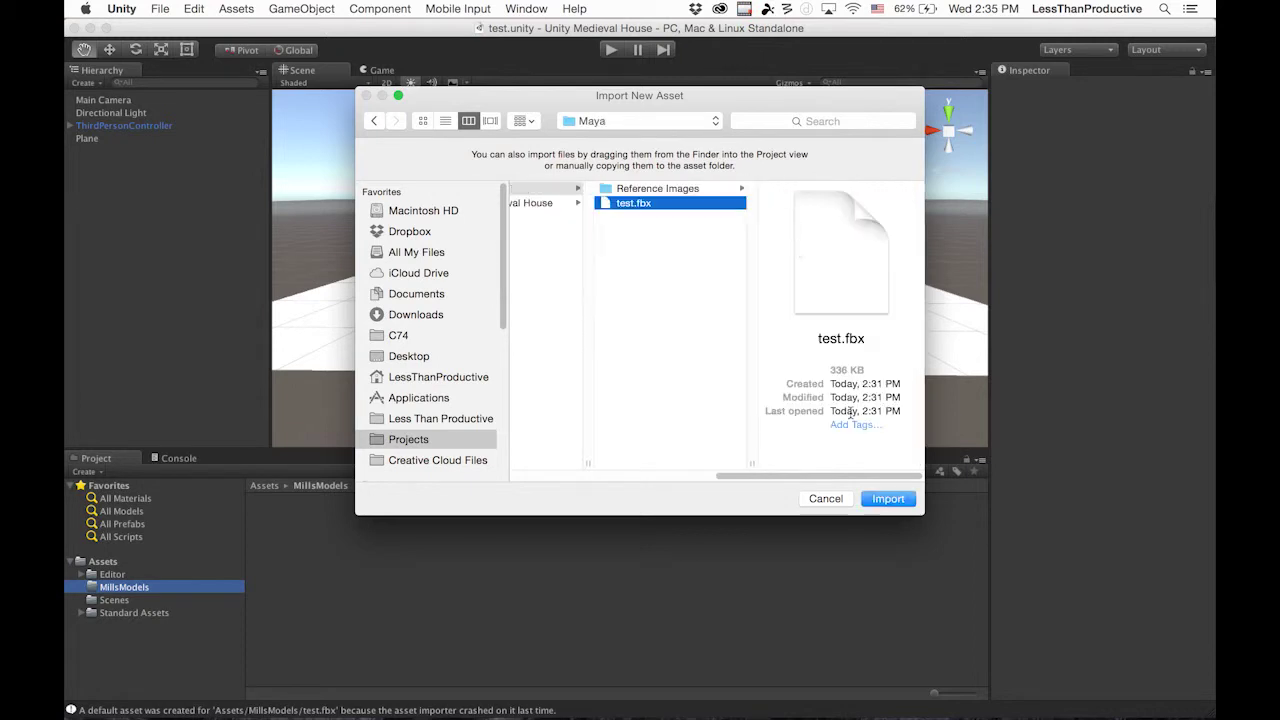
pyautogui.click(886, 499)
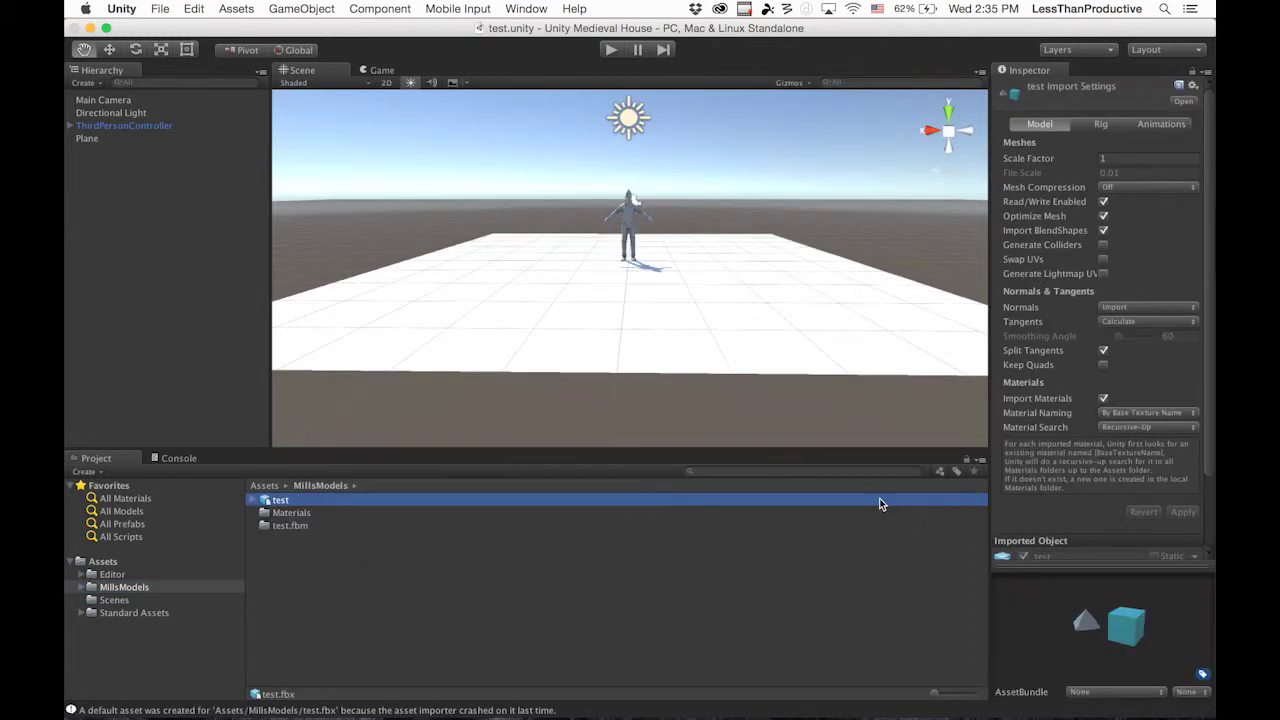
# - Add the test model from the MillsModels folder to the scene at position 0, 0, 0 and select it
pyautogui.click(350, 580)
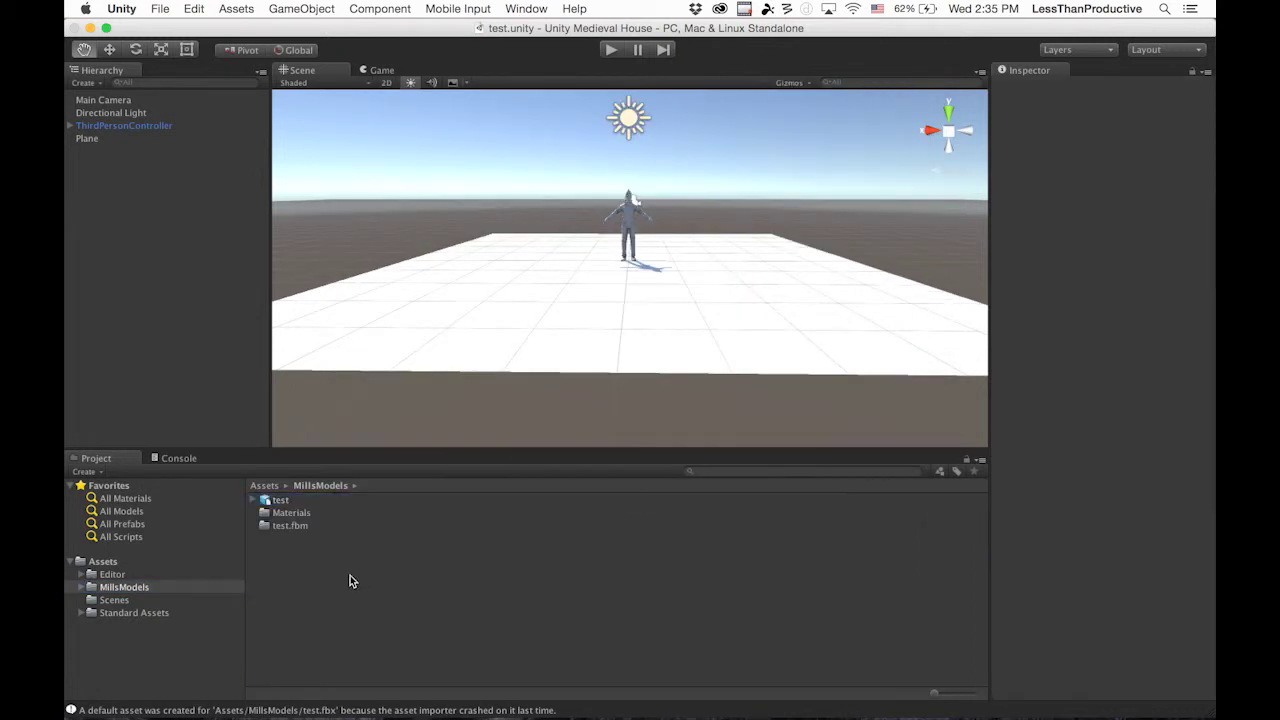
pyautogui.click(281, 500)
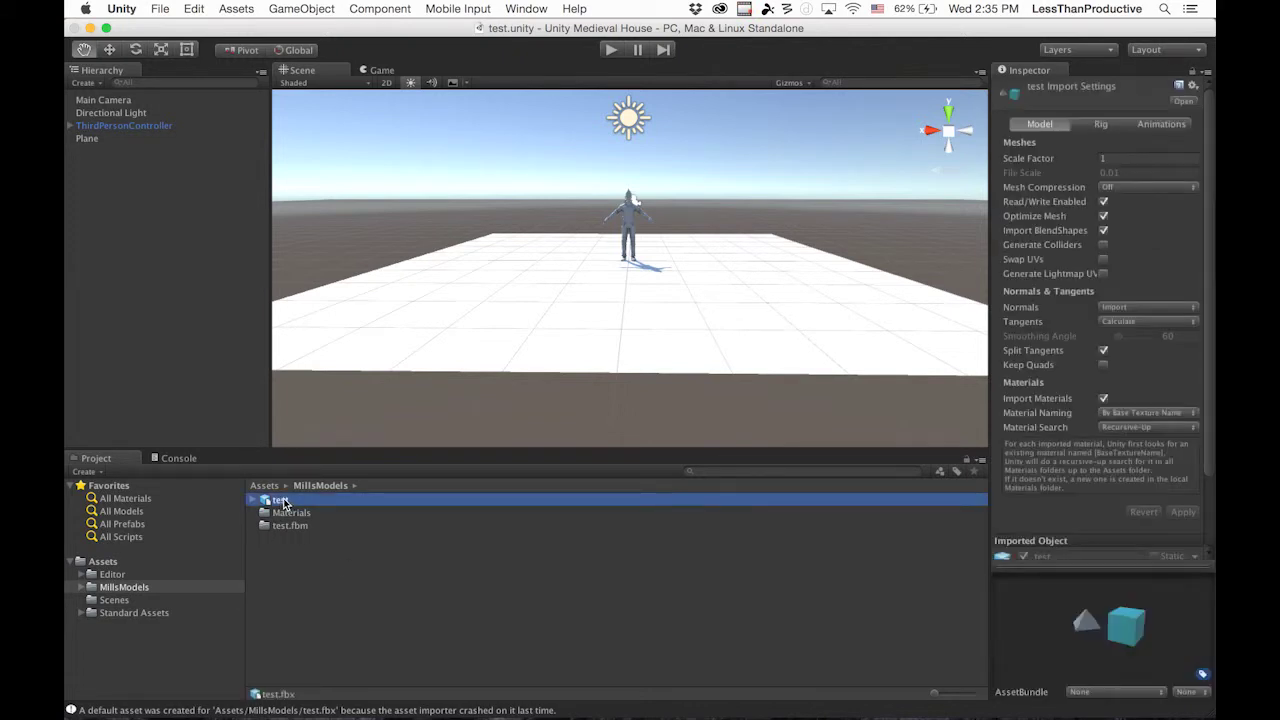
pyautogui.moveTo(270, 497); pyautogui.dragTo(132, 228)
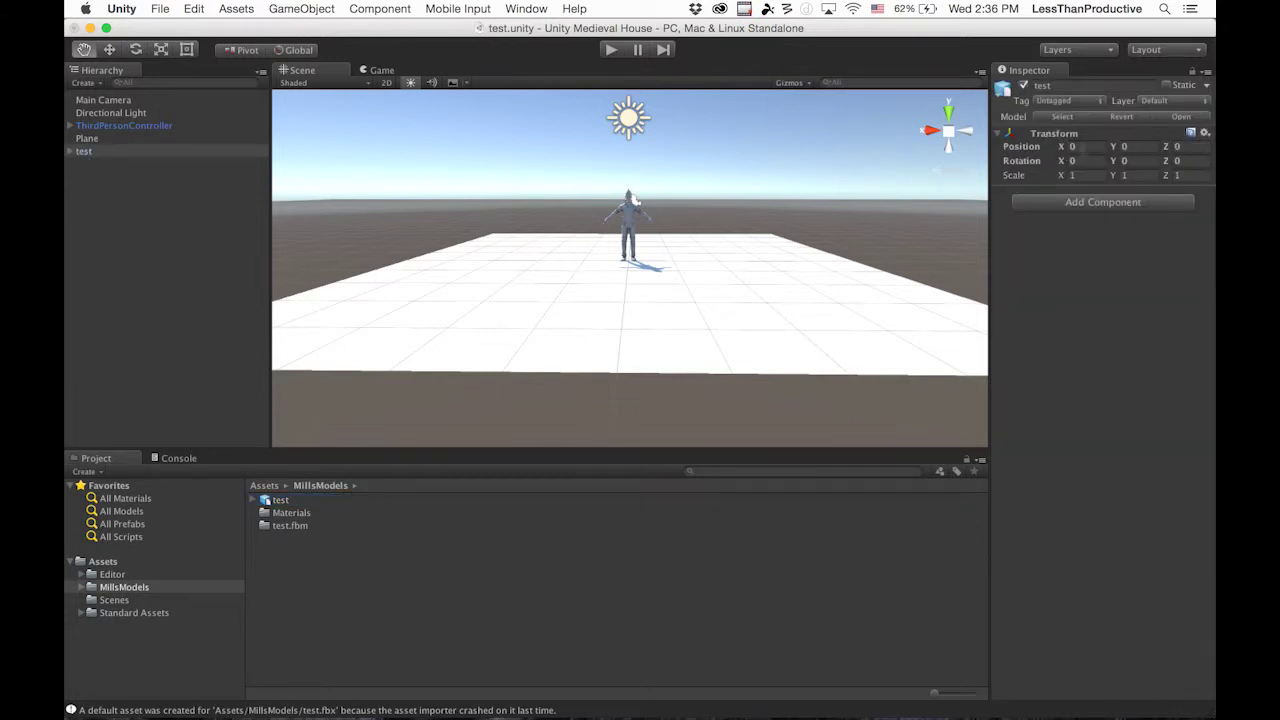
pyautogui.click(1079, 146)
pyautogui.click(1143, 146)
pyautogui.click(1180, 146)
pyautogui.click(119, 151)
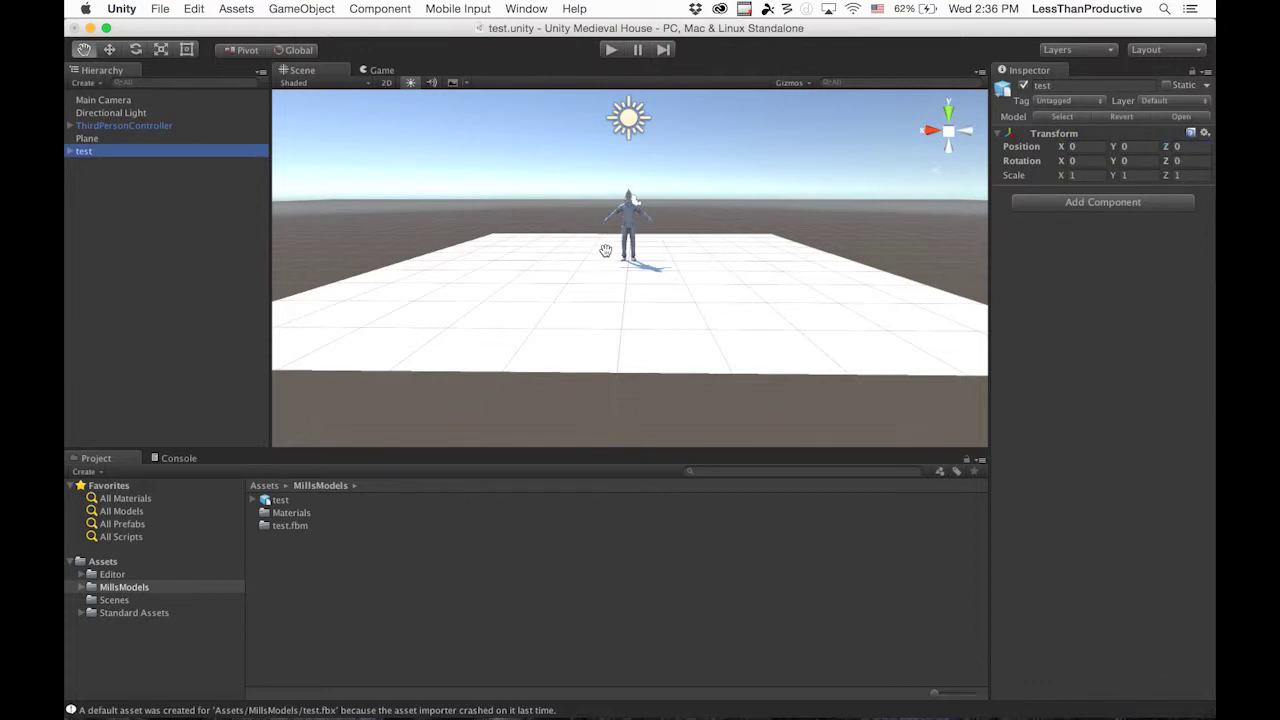
# - Examine the test model's size at the scene origin against the third-person character from the front and back
pyautogui.press('f')
pyautogui.keyDown('alt'); pyautogui.moveTo(770, 226); pyautogui.dragTo(716, 229); pyautogui.keyUp('alt')
pyautogui.keyDown('alt'); pyautogui.moveTo(716, 229); pyautogui.dragTo(791, 197, button='right'); pyautogui.keyUp('alt')
pyautogui.keyDown('alt'); pyautogui.moveTo(791, 197); pyautogui.dragTo(486, 234); pyautogui.keyUp('alt')
pyautogui.scroll(-5, 686, 220)
pyautogui.keyDown('alt'); pyautogui.moveTo(486, 234); pyautogui.dragTo(906, 228, button='right'); pyautogui.keyUp('alt')
pyautogui.keyDown('alt'); pyautogui.moveTo(906, 228); pyautogui.dragTo(689, 234); pyautogui.keyUp('alt')
pyautogui.moveTo(689, 234); pyautogui.dragTo(616, 205, button='middle')
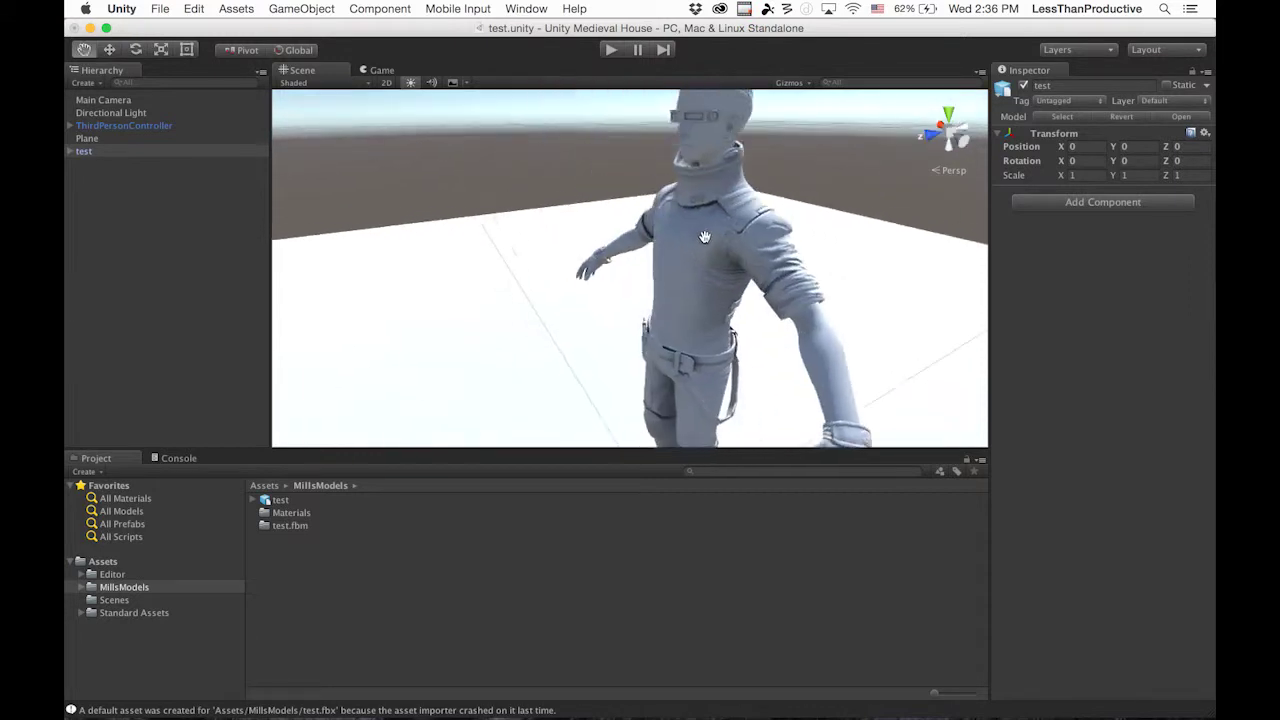
pyautogui.keyDown('alt'); pyautogui.moveTo(616, 205); pyautogui.dragTo(514, 206); pyautogui.keyUp('alt')
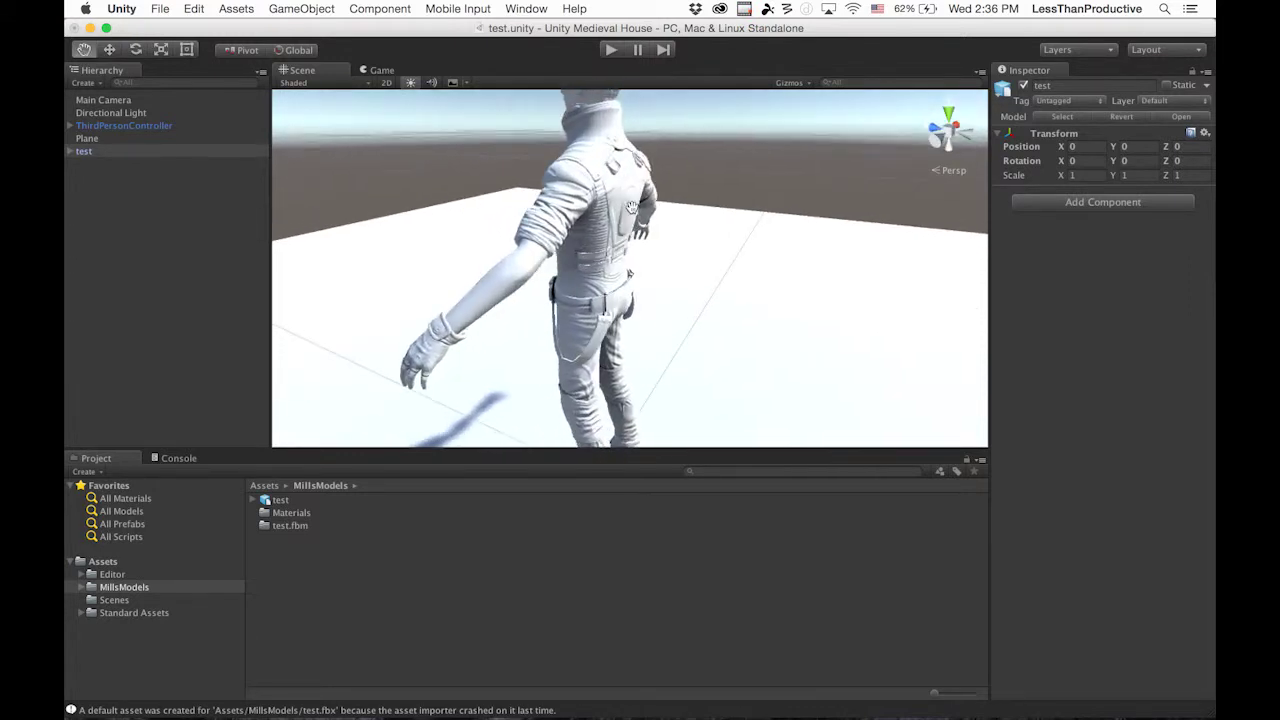
pyautogui.keyDown('alt'); pyautogui.moveTo(560, 212); pyautogui.dragTo(907, 223, button='right'); pyautogui.keyUp('alt')
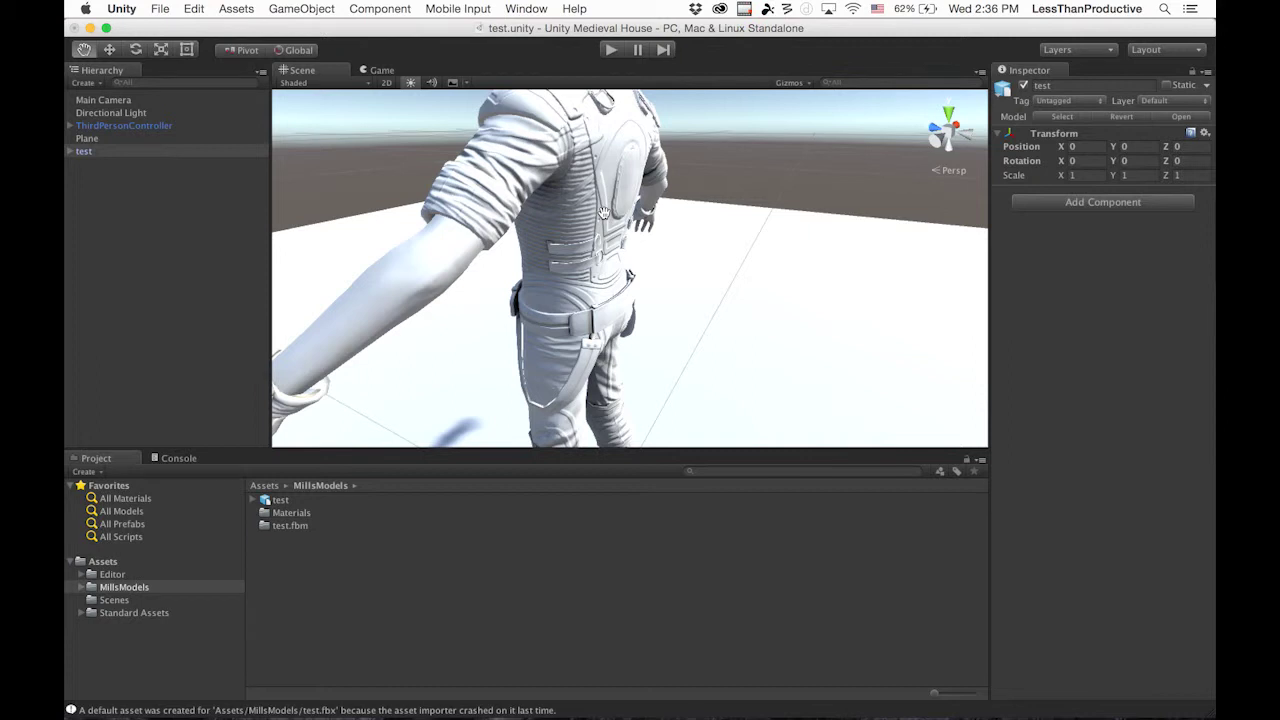
# - Deselect the test model and save the current scene
pyautogui.click(239, 265)
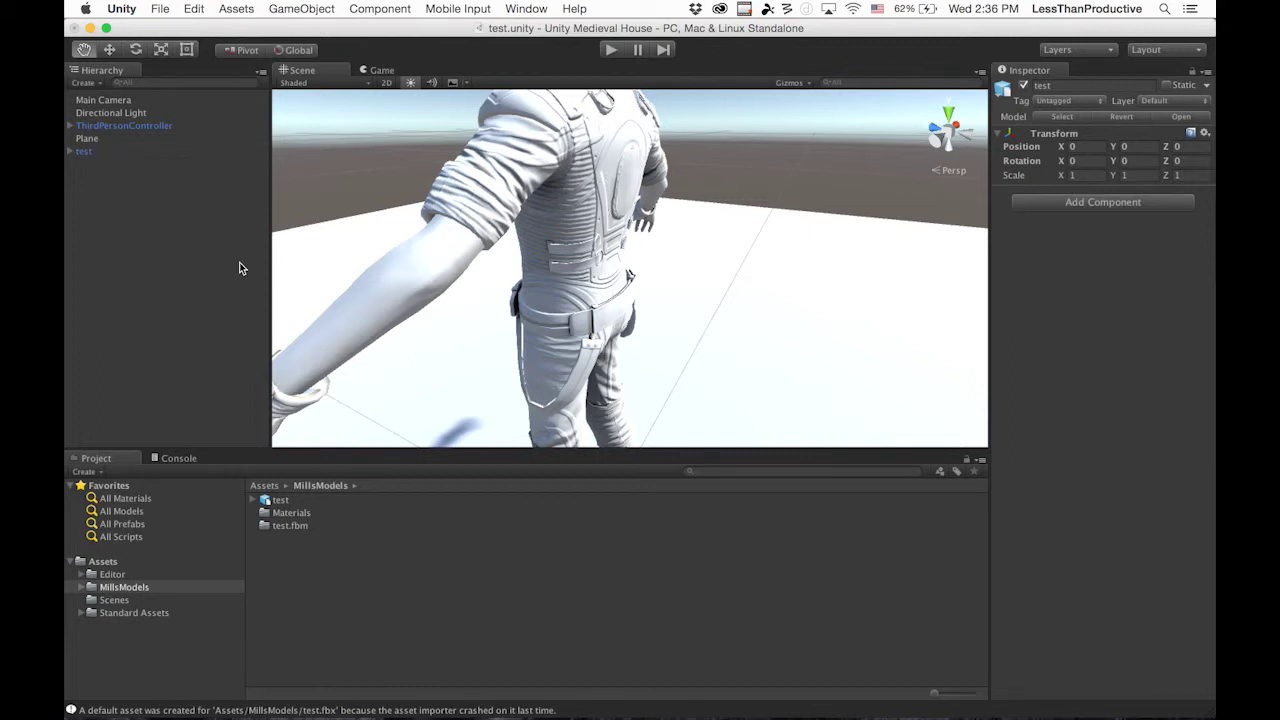
pyautogui.click(160, 9)
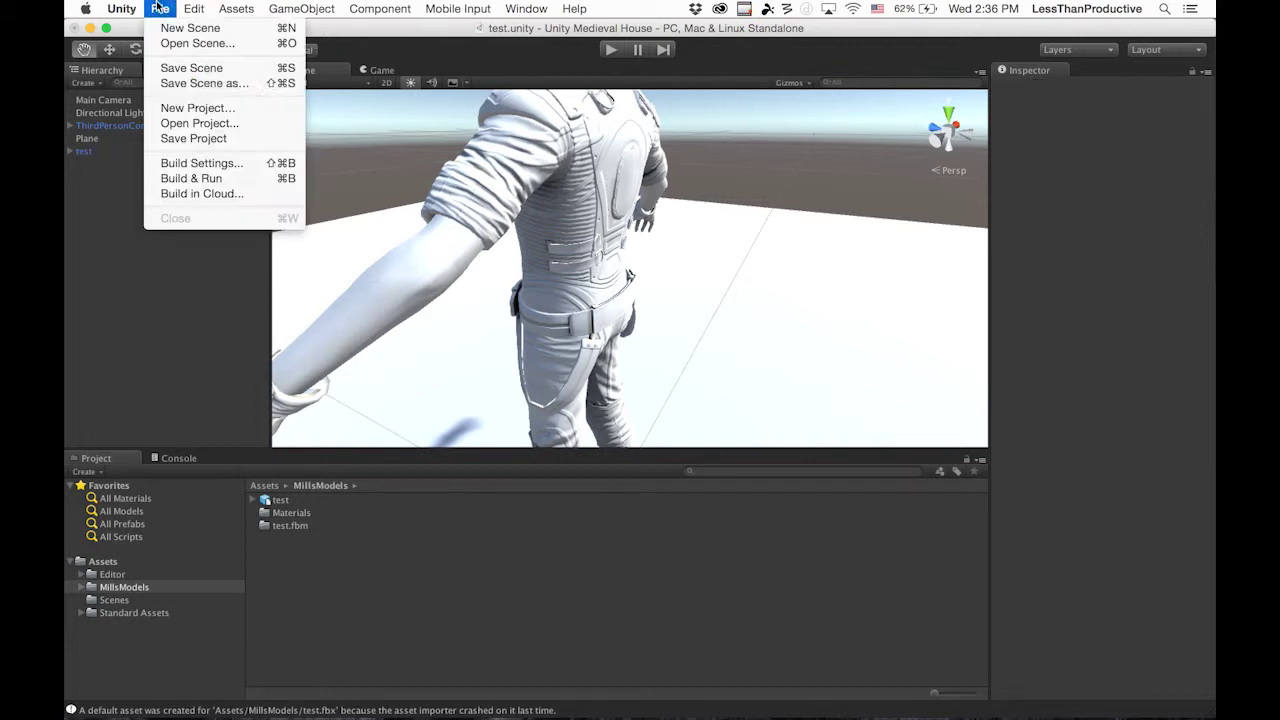
pyautogui.click(229, 72)
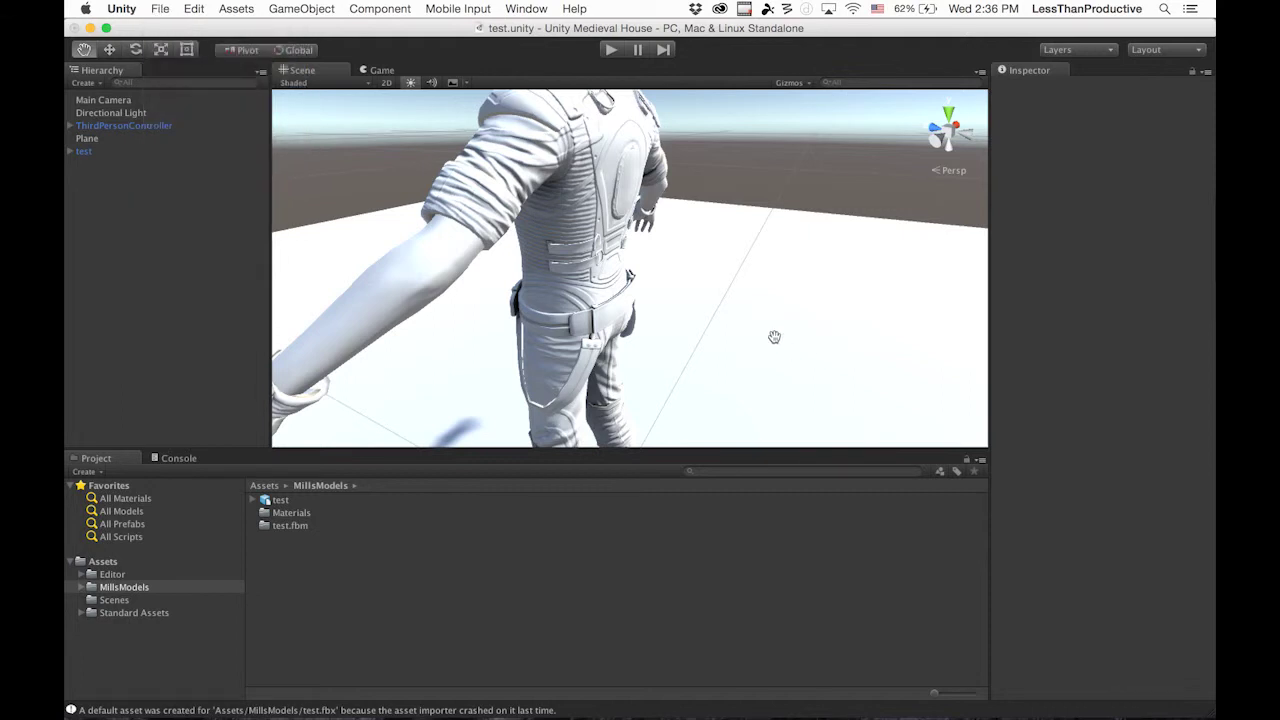
# - View the whole character from the front and open the Standard Assets folder in the project
pyautogui.keyDown('alt'); pyautogui.moveTo(769, 324); pyautogui.dragTo(331, 300, button='right'); pyautogui.keyUp('alt')
pyautogui.keyDown('alt'); pyautogui.moveTo(449, 295); pyautogui.dragTo(794, 280); pyautogui.keyUp('alt')
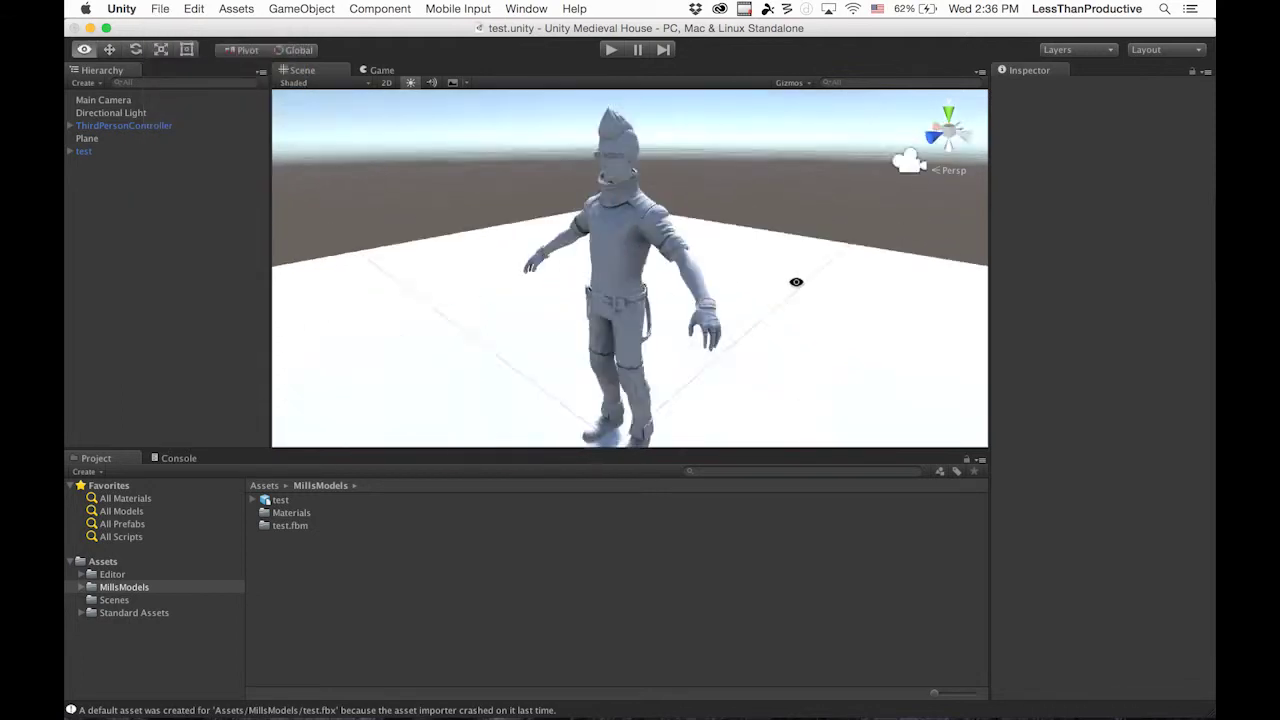
pyautogui.keyDown('alt'); pyautogui.moveTo(794, 280); pyautogui.dragTo(561, 269, button='right'); pyautogui.keyUp('alt')
pyautogui.moveTo(400, 715)
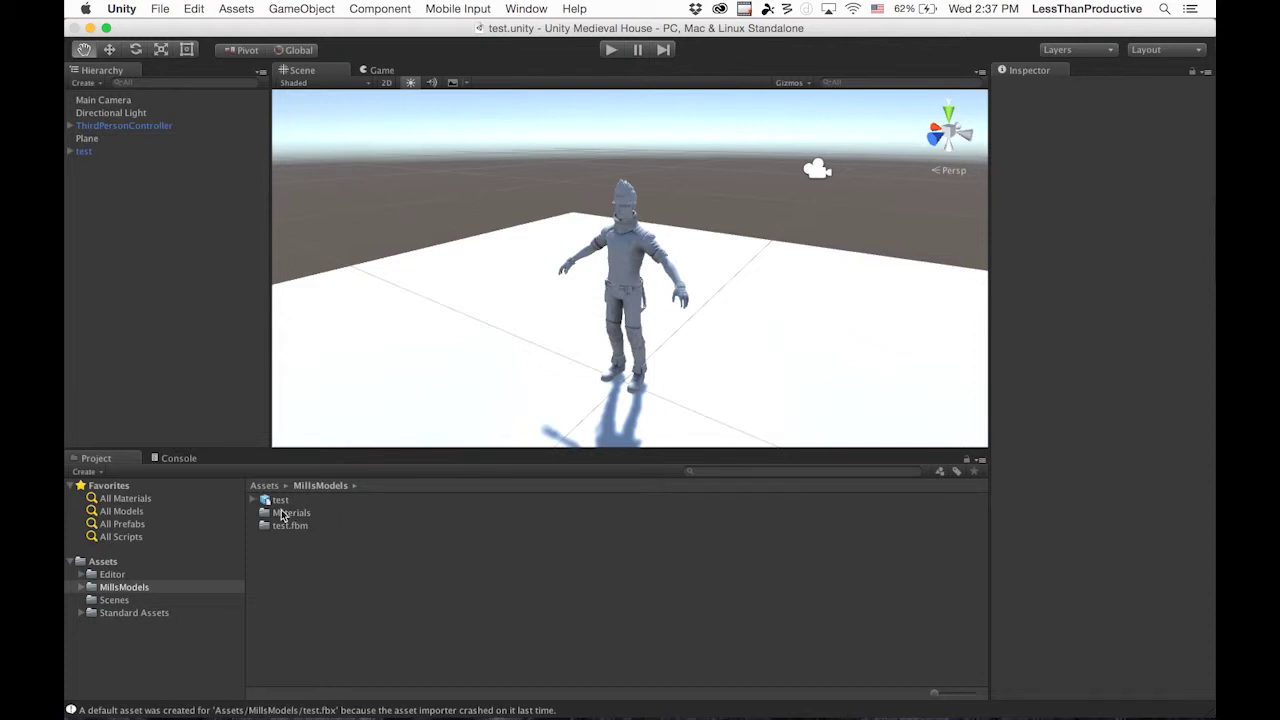
pyautogui.click(122, 613)
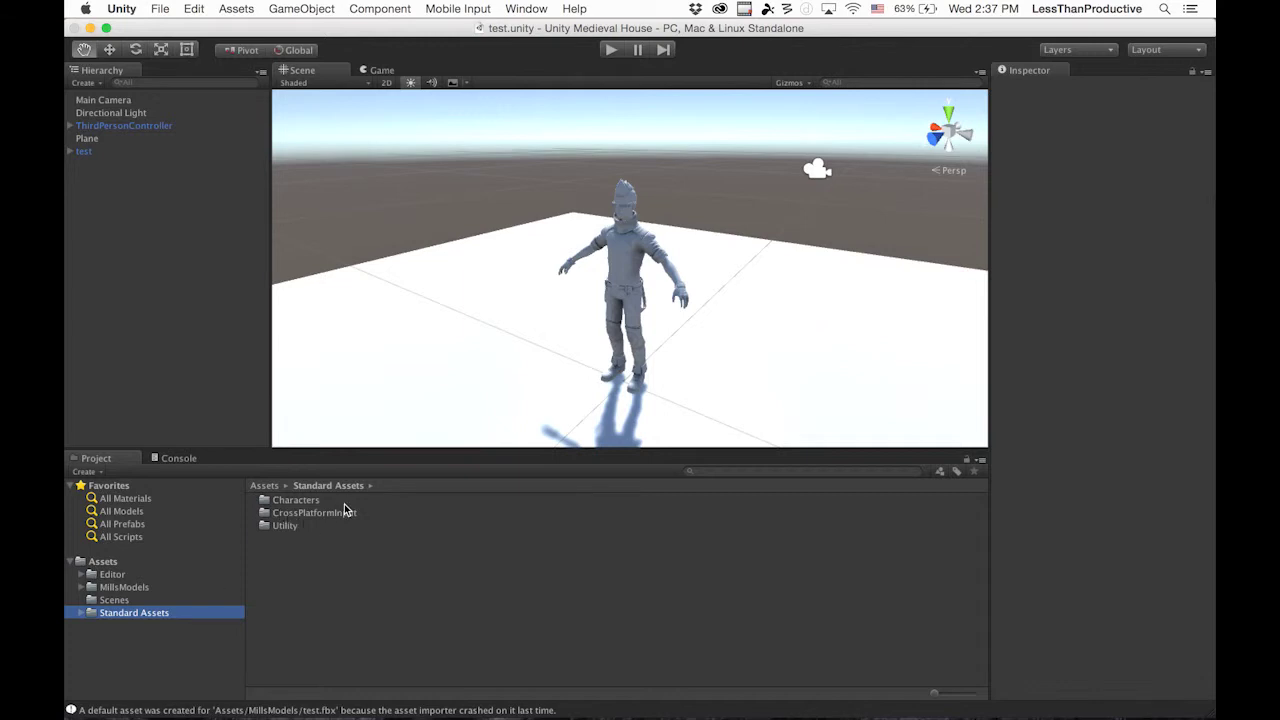
# - Switch to Maya, start a file import and browse to Projects/00 Intro3D/Medieval House/Unity Medieval House
pyautogui.moveTo(426, 690)
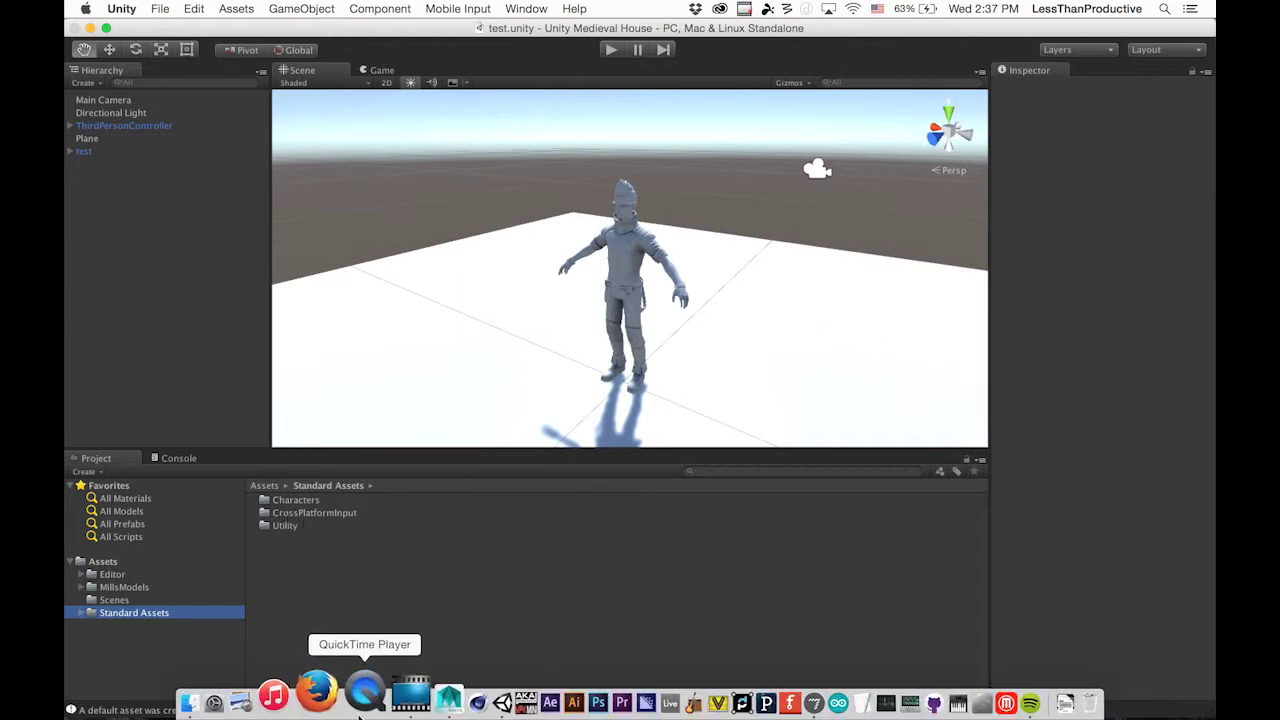
pyautogui.click(410, 697)
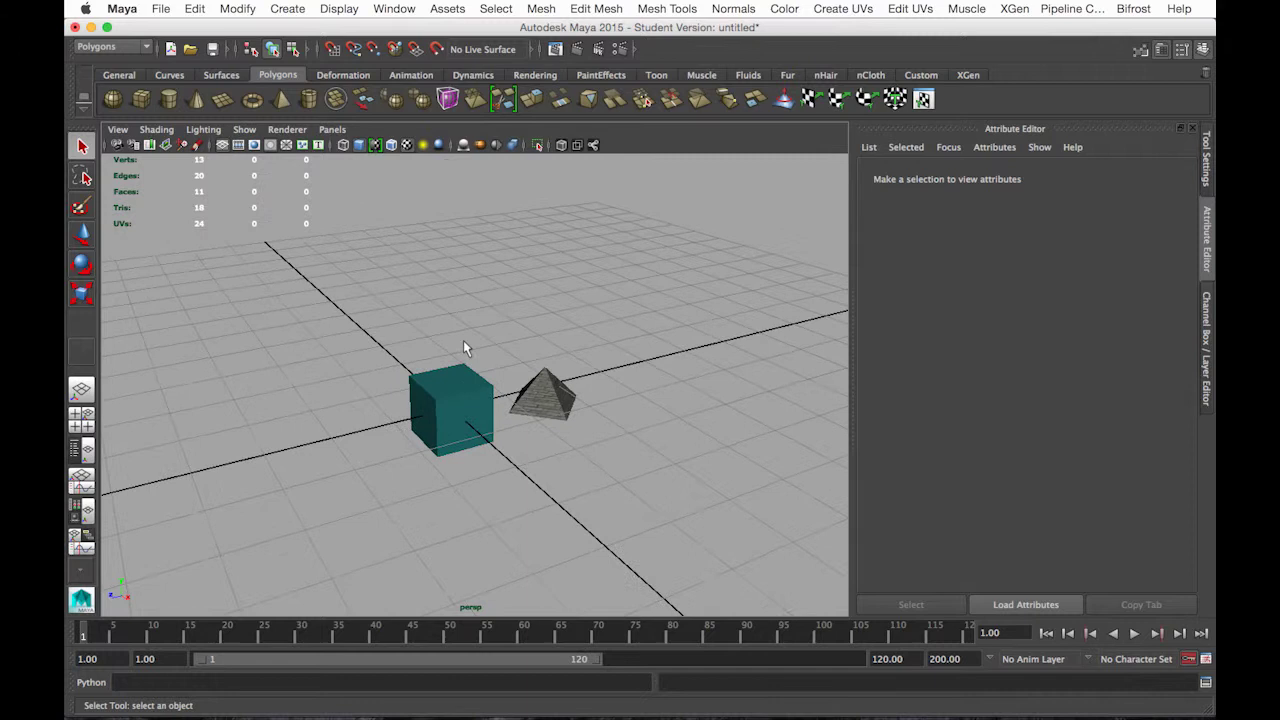
pyautogui.click(160, 8)
pyautogui.click(182, 180)
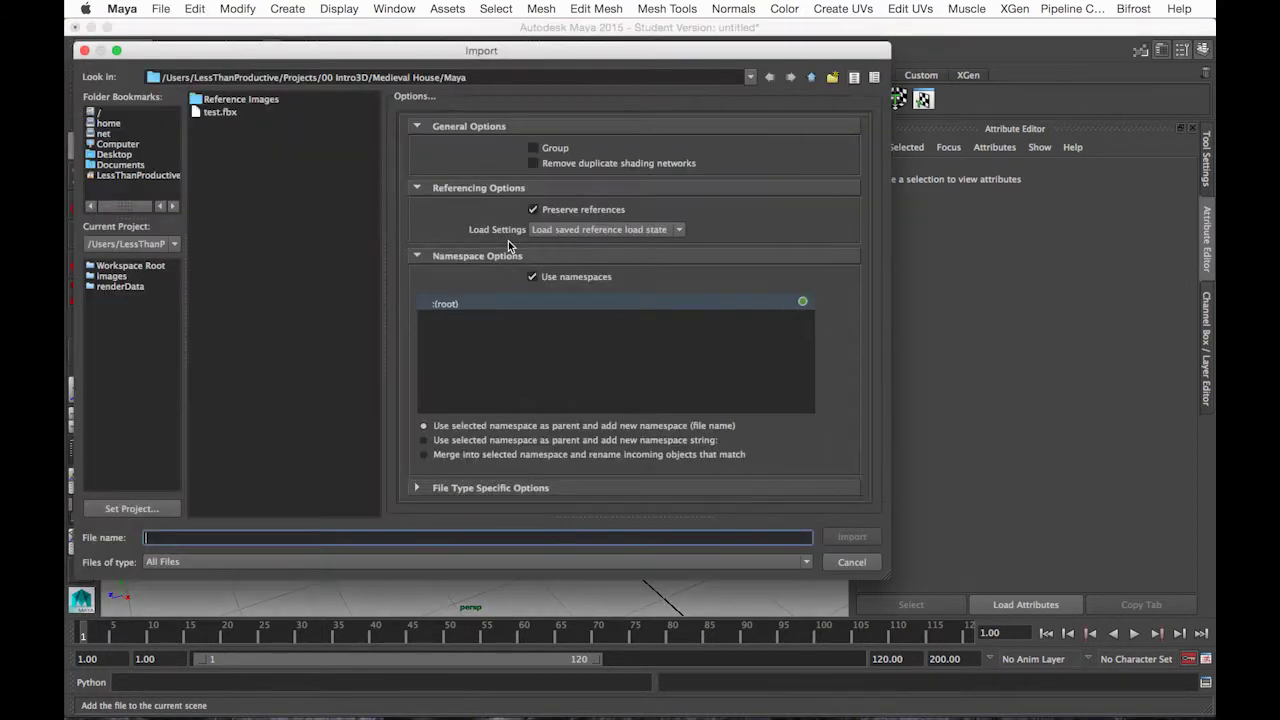
pyautogui.click(127, 176)
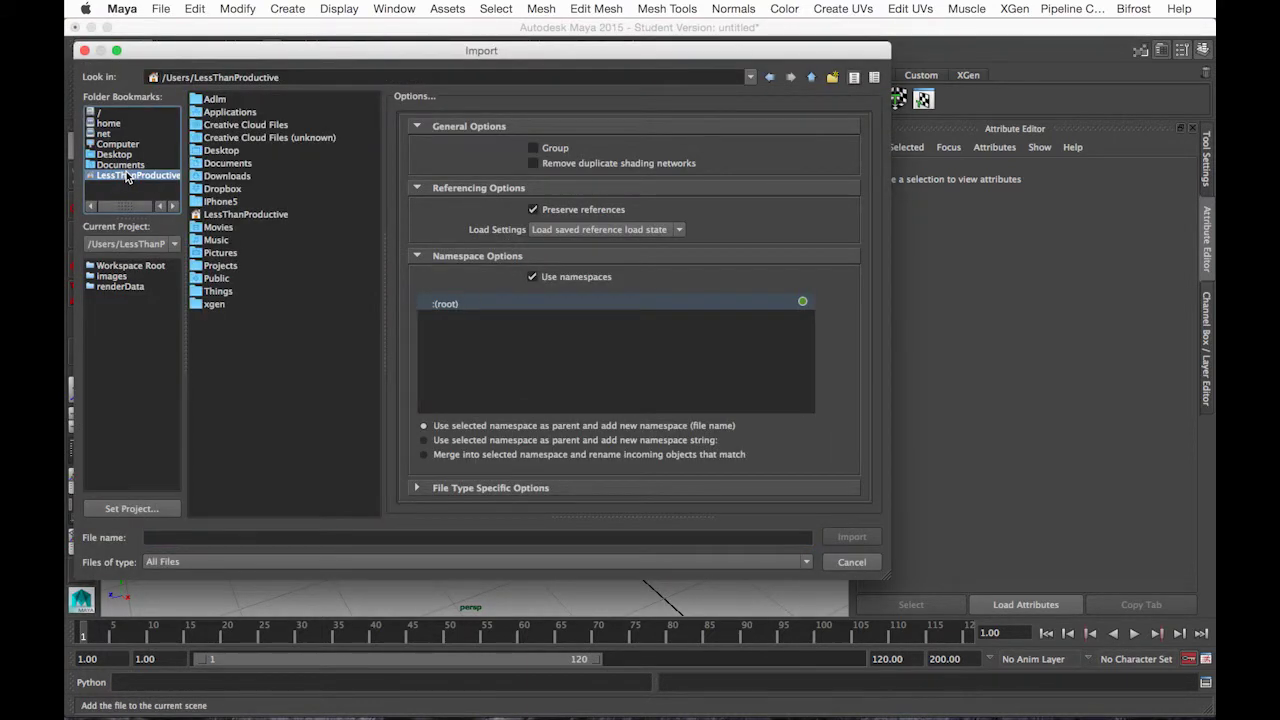
pyautogui.doubleClick(222, 268)
pyautogui.doubleClick(241, 165)
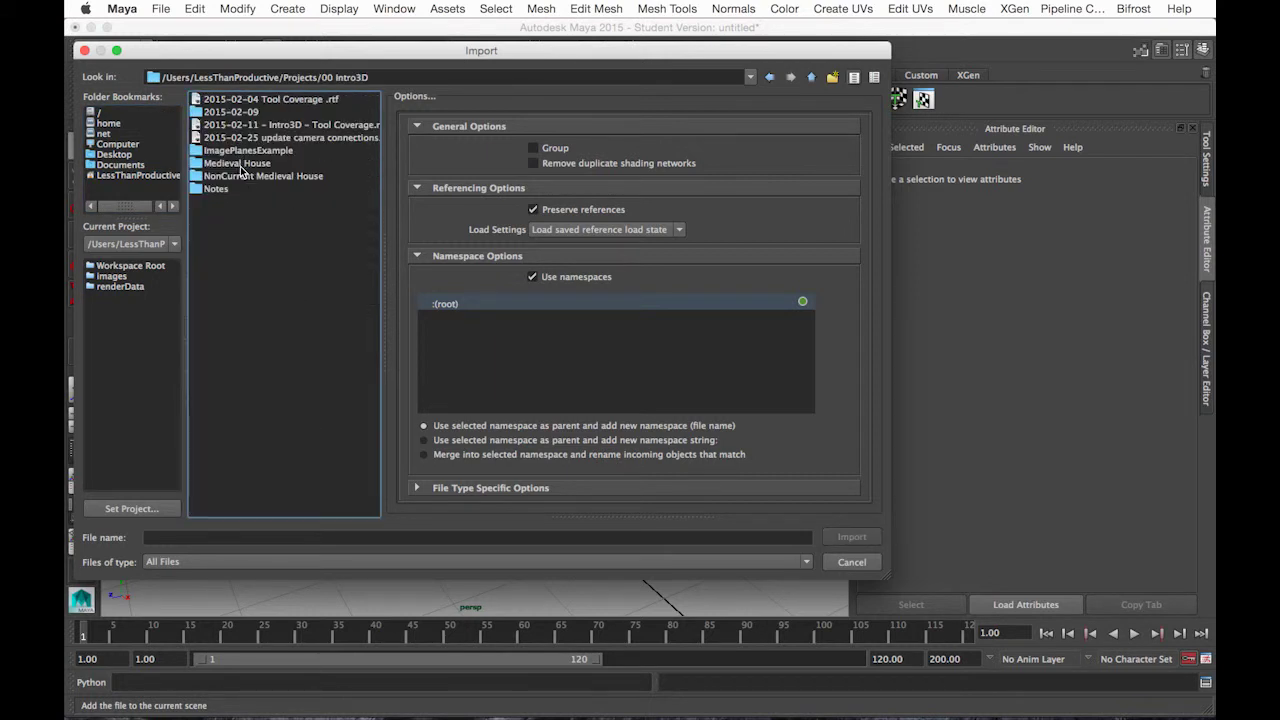
pyautogui.doubleClick(237, 163)
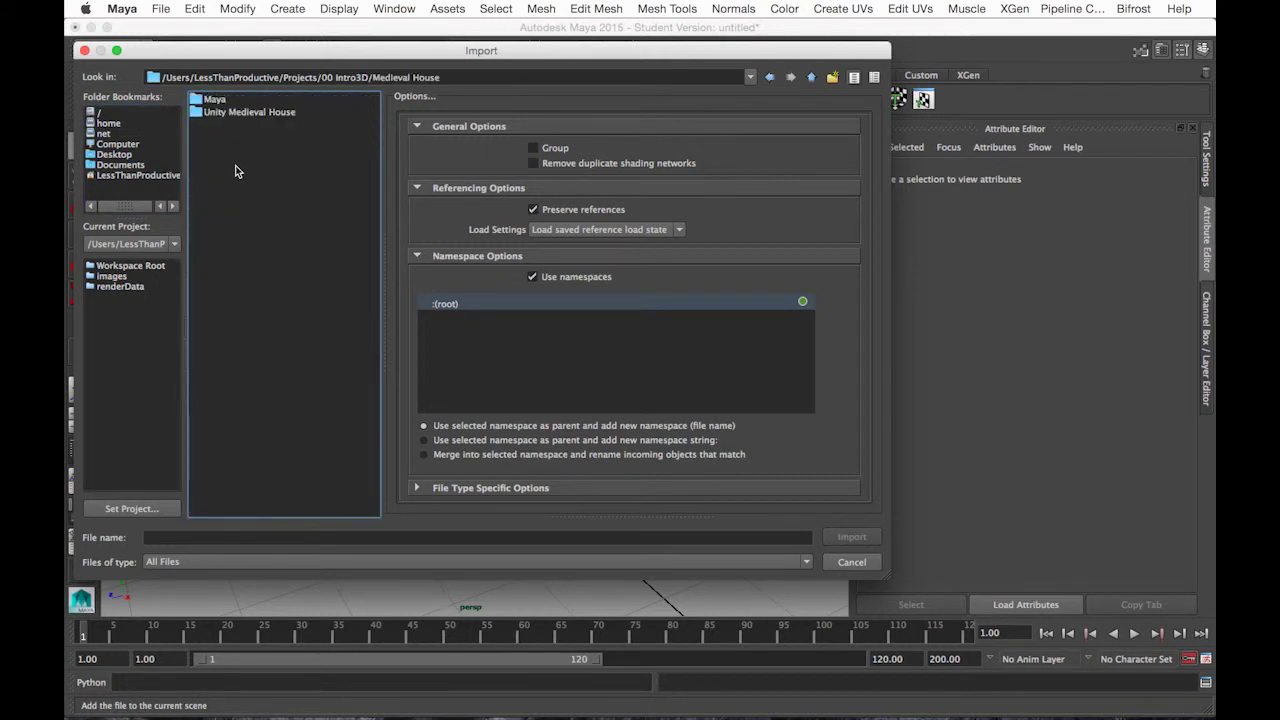
pyautogui.doubleClick(218, 115)
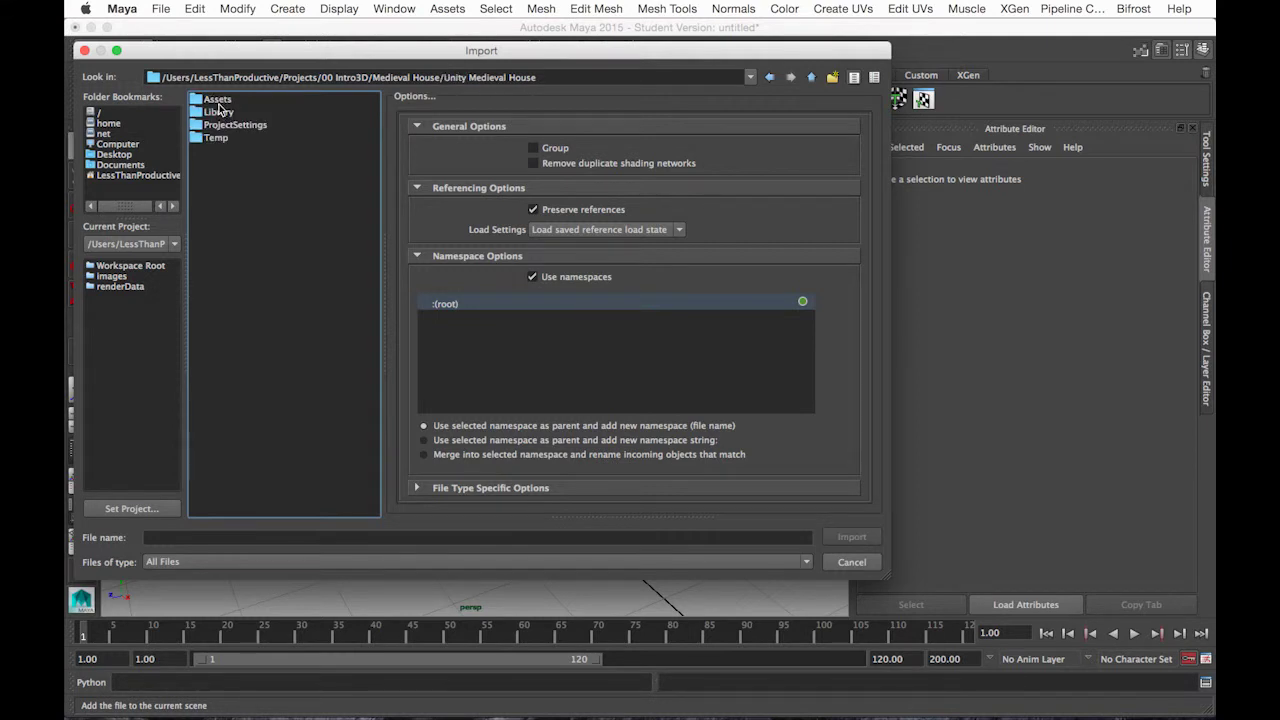
# - Import Ethan.fbx from Assets/Standard Assets/Characters/ThirdPersonCharacter/Models into the Maya scene
pyautogui.doubleClick(217, 100)
pyautogui.doubleClick(229, 137)
pyautogui.doubleClick(228, 101)
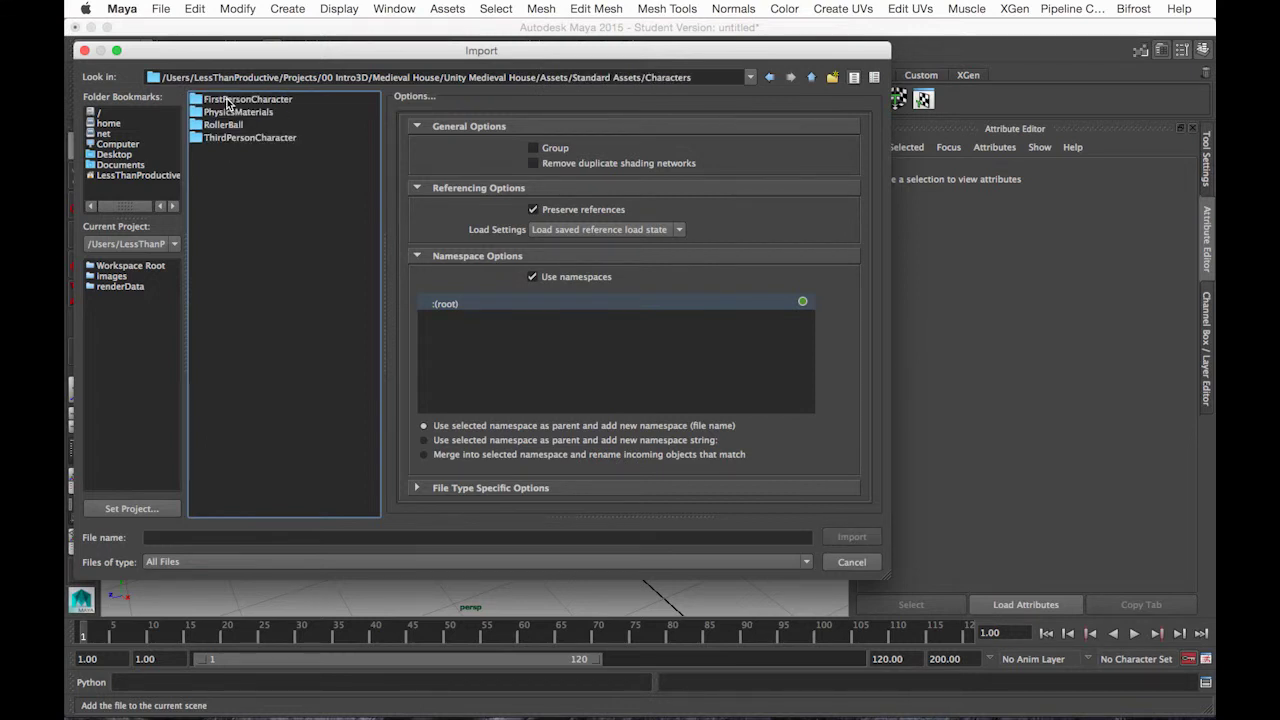
pyautogui.doubleClick(233, 138)
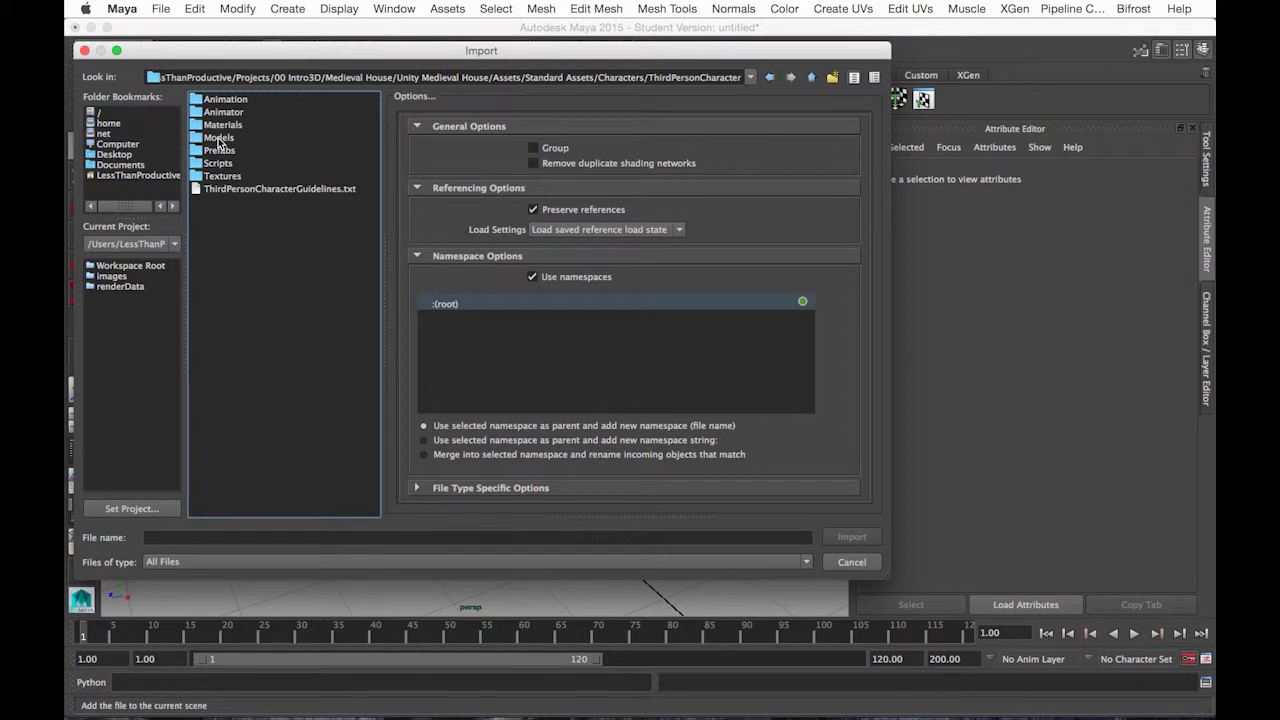
pyautogui.doubleClick(218, 138)
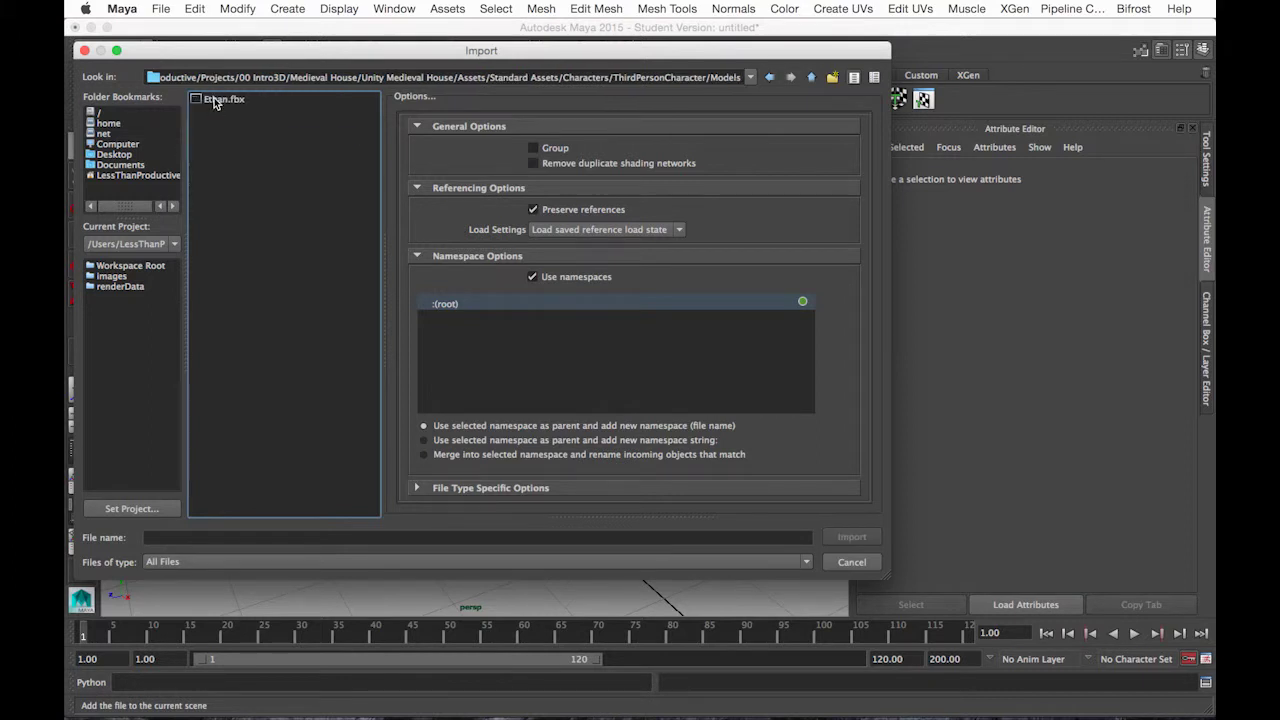
pyautogui.click(215, 100)
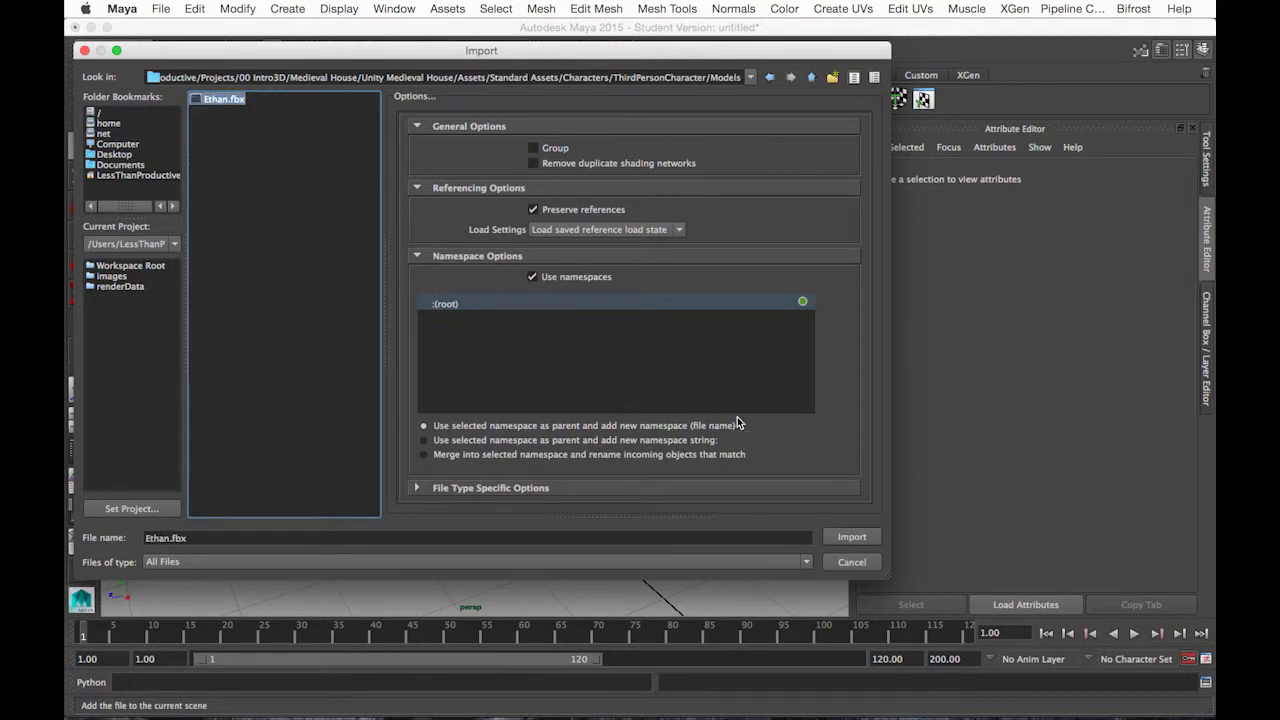
pyautogui.click(850, 537)
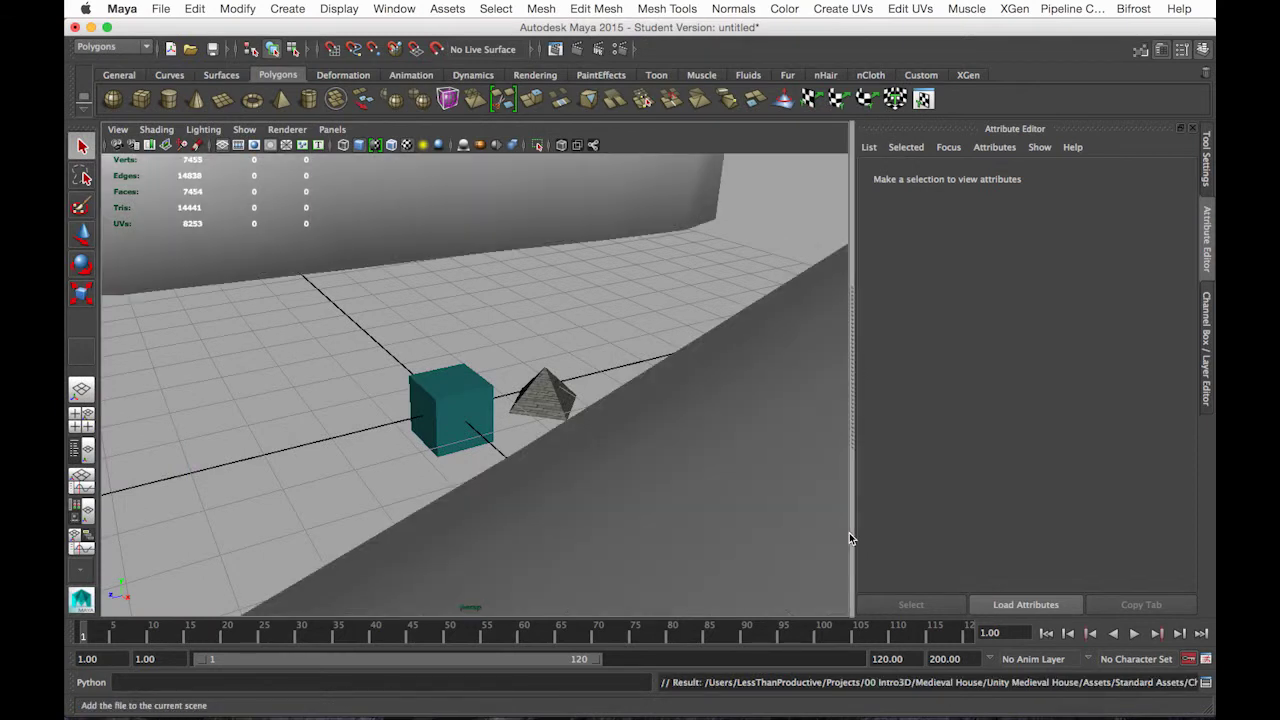
# - Examine the imported Ethan model in Maya from the feet up, including its torso, arms and back
pyautogui.scroll(-10, 663, 275)
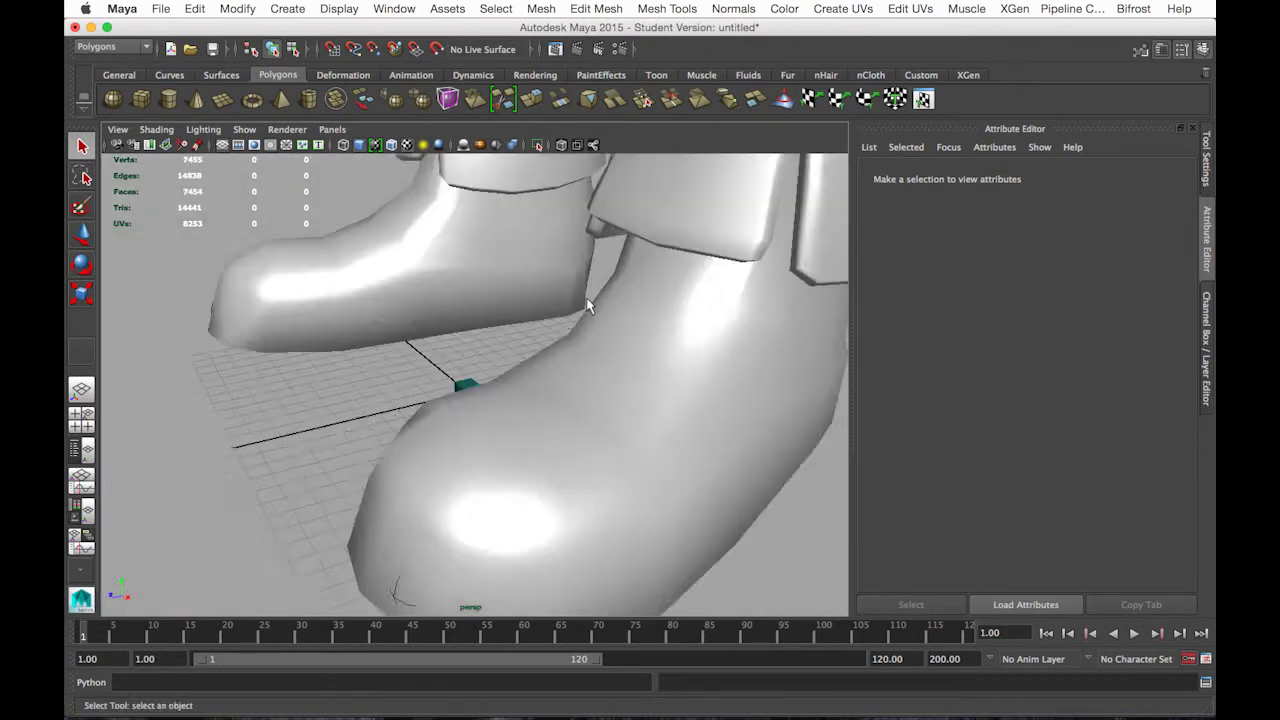
pyautogui.keyDown('alt'); pyautogui.moveTo(516, 307); pyautogui.dragTo(449, 371, button='middle'); pyautogui.keyUp('alt')
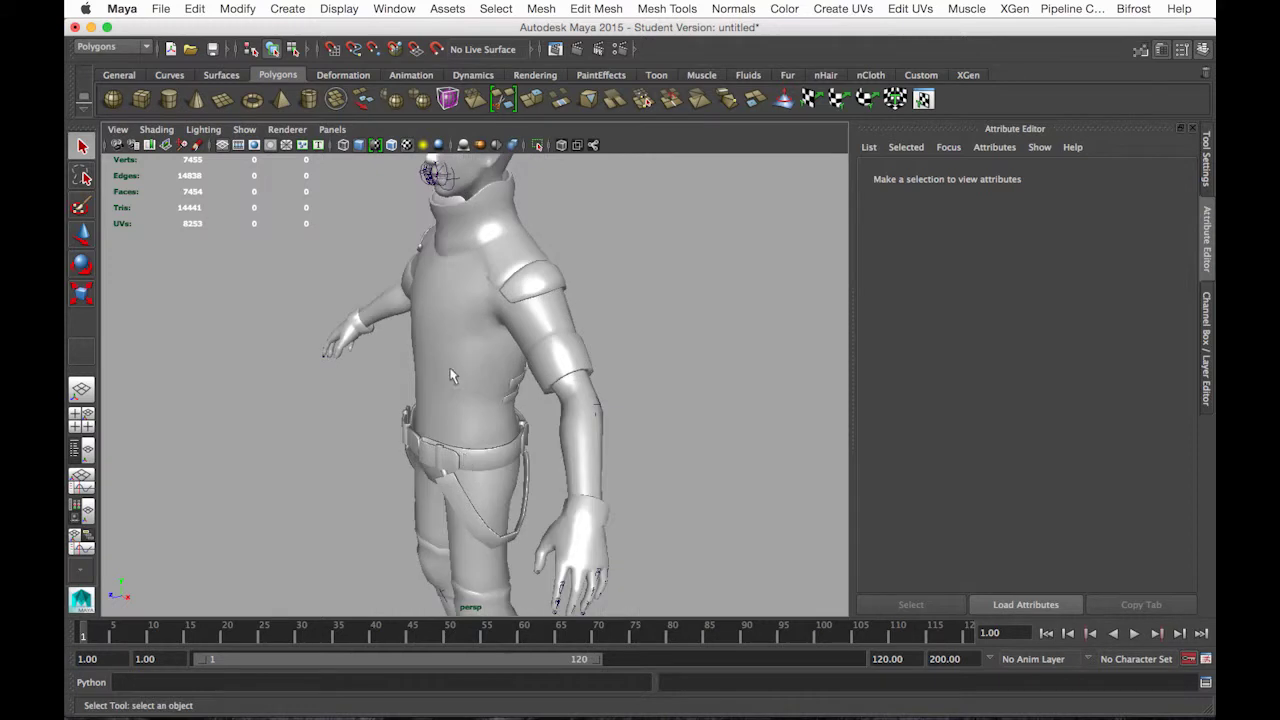
pyautogui.scroll(-5, 614, 280)
pyautogui.click(614, 280)
pyautogui.scroll(8, 550, 377)
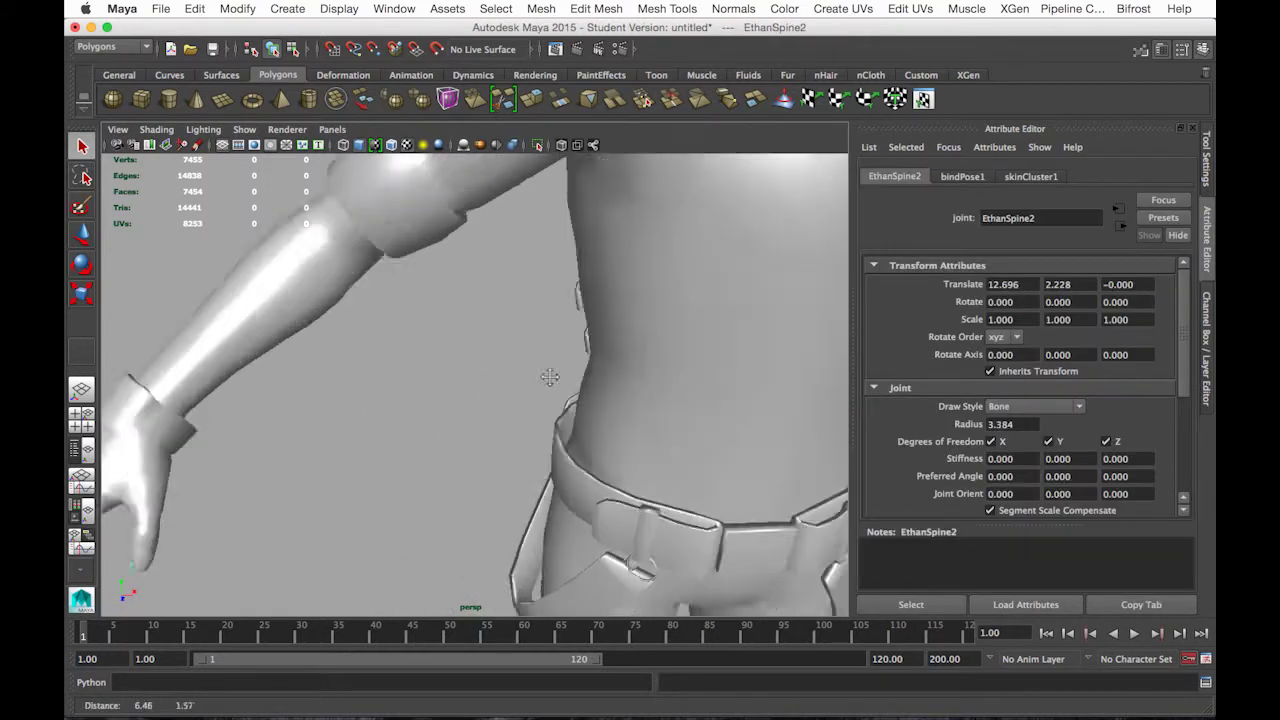
pyautogui.keyDown('alt'); pyautogui.moveTo(550, 377); pyautogui.dragTo(458, 392); pyautogui.keyUp('alt')
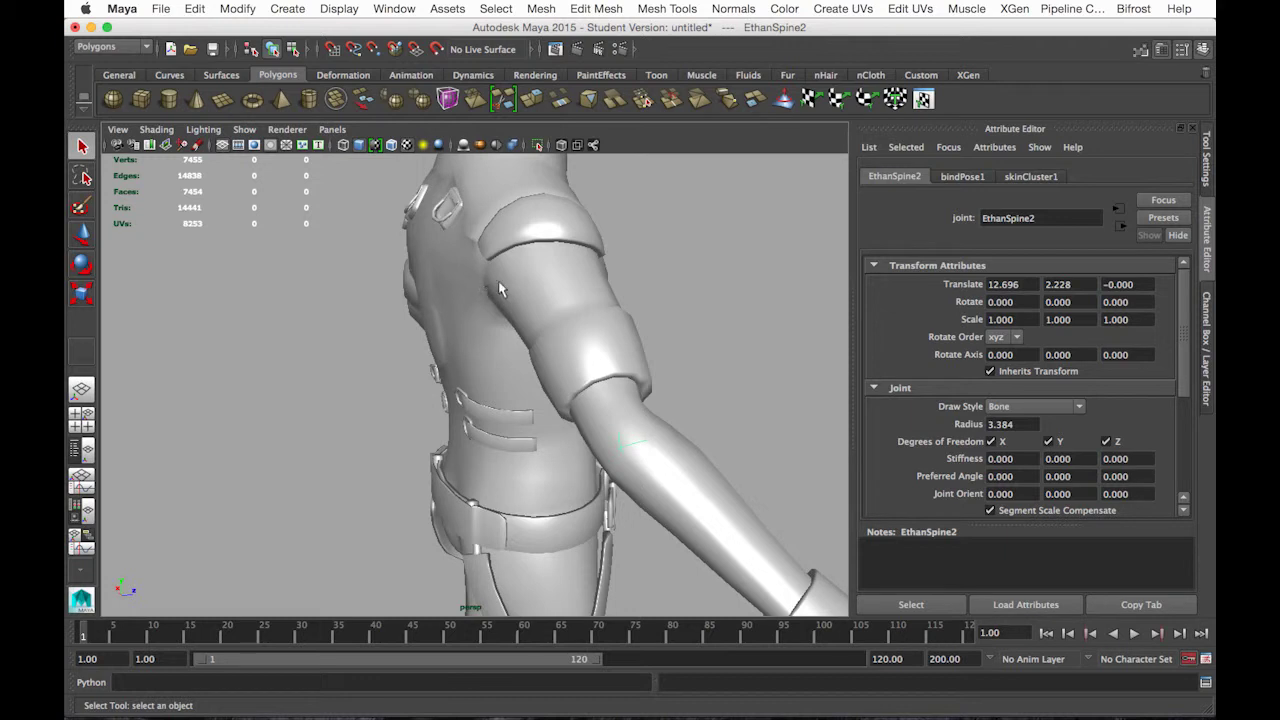
pyautogui.keyDown('alt'); pyautogui.moveTo(624, 322); pyautogui.dragTo(493, 328, button='right'); pyautogui.keyUp('alt')
pyautogui.keyDown('alt'); pyautogui.moveTo(462, 330); pyautogui.dragTo(624, 310); pyautogui.keyUp('alt')
pyautogui.click(601, 225)
pyautogui.keyDown('alt'); pyautogui.moveTo(601, 225); pyautogui.dragTo(518, 251); pyautogui.keyUp('alt')
# - Switch to Unity and examine the surface detail on the character's back
pyautogui.click(518, 252)
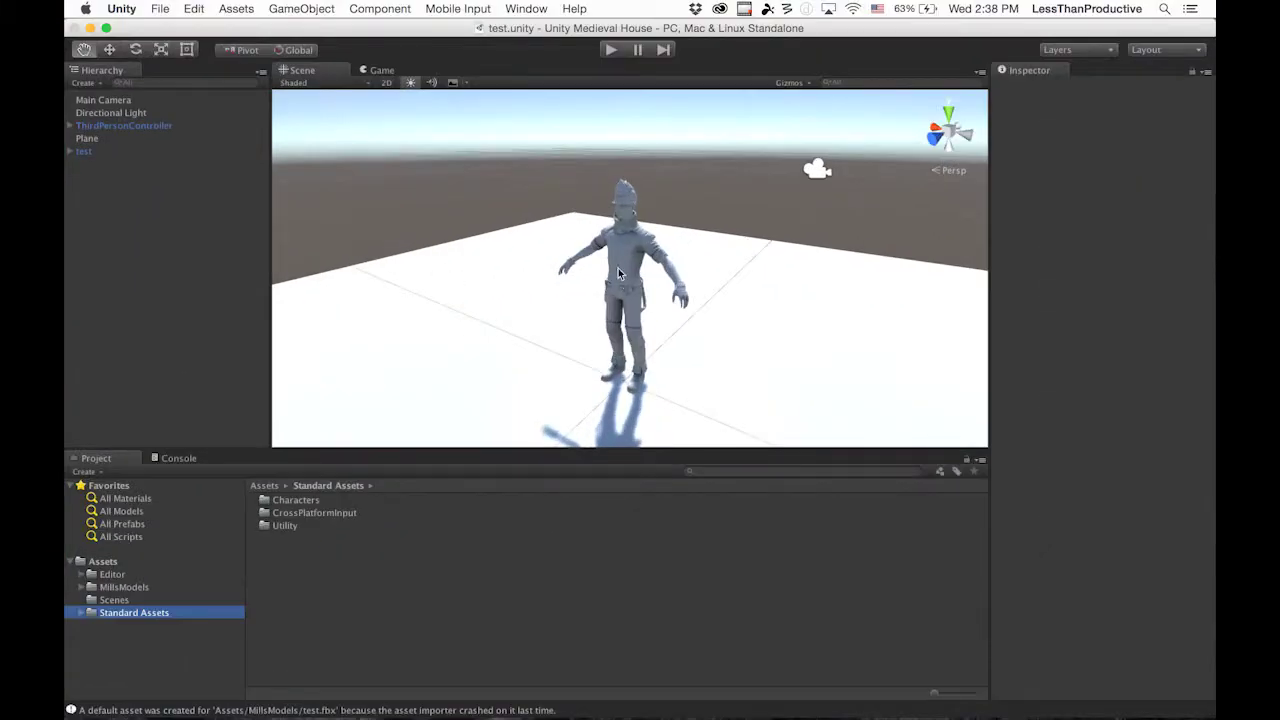
pyautogui.keyDown('alt'); pyautogui.scroll(10, 846, 274); pyautogui.keyUp('alt')
pyautogui.keyDown('alt'); pyautogui.moveTo(826, 244); pyautogui.dragTo(600, 240); pyautogui.keyUp('alt')
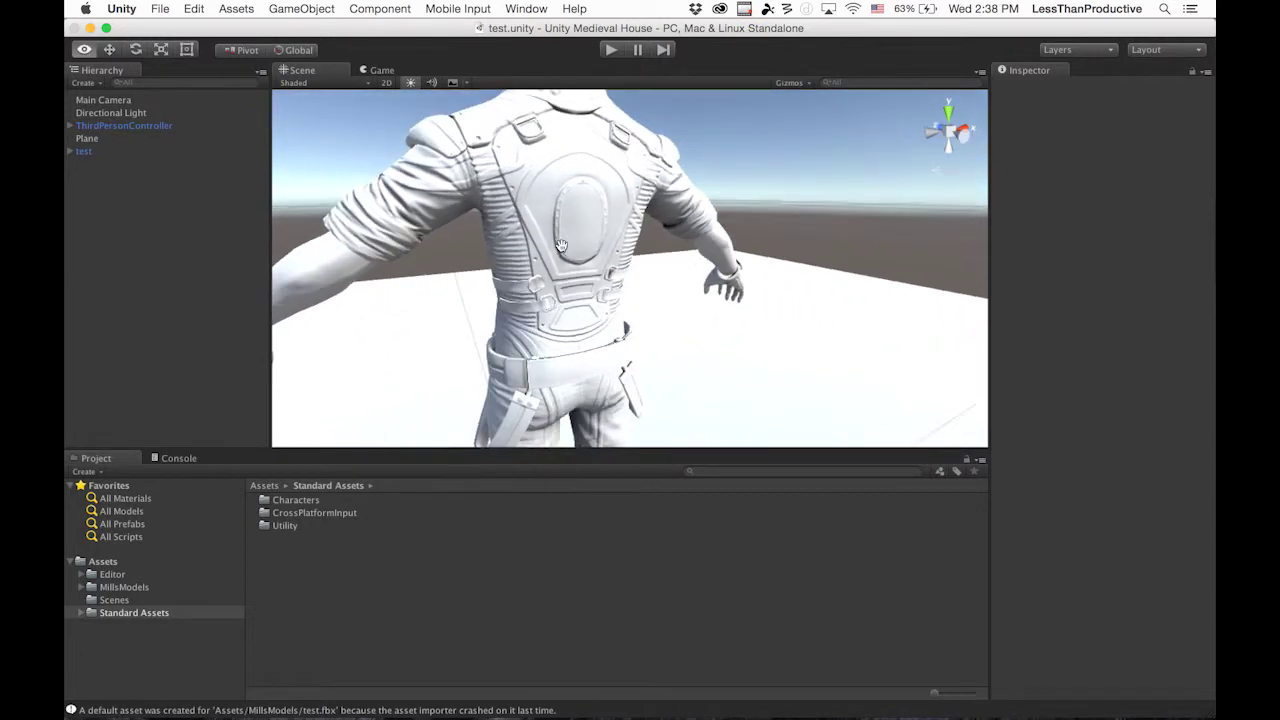
# - Switch back to Maya and compare the full Ethan figure's size with the cube and grid at its feet
pyautogui.press('F3')
pyautogui.click(208, 334)
pyautogui.scroll(-10, 531, 326)
pyautogui.keyDown('alt'); pyautogui.moveTo(531, 328); pyautogui.dragTo(392, 406); pyautogui.keyUp('alt')
pyautogui.scroll(-6, 391, 411)
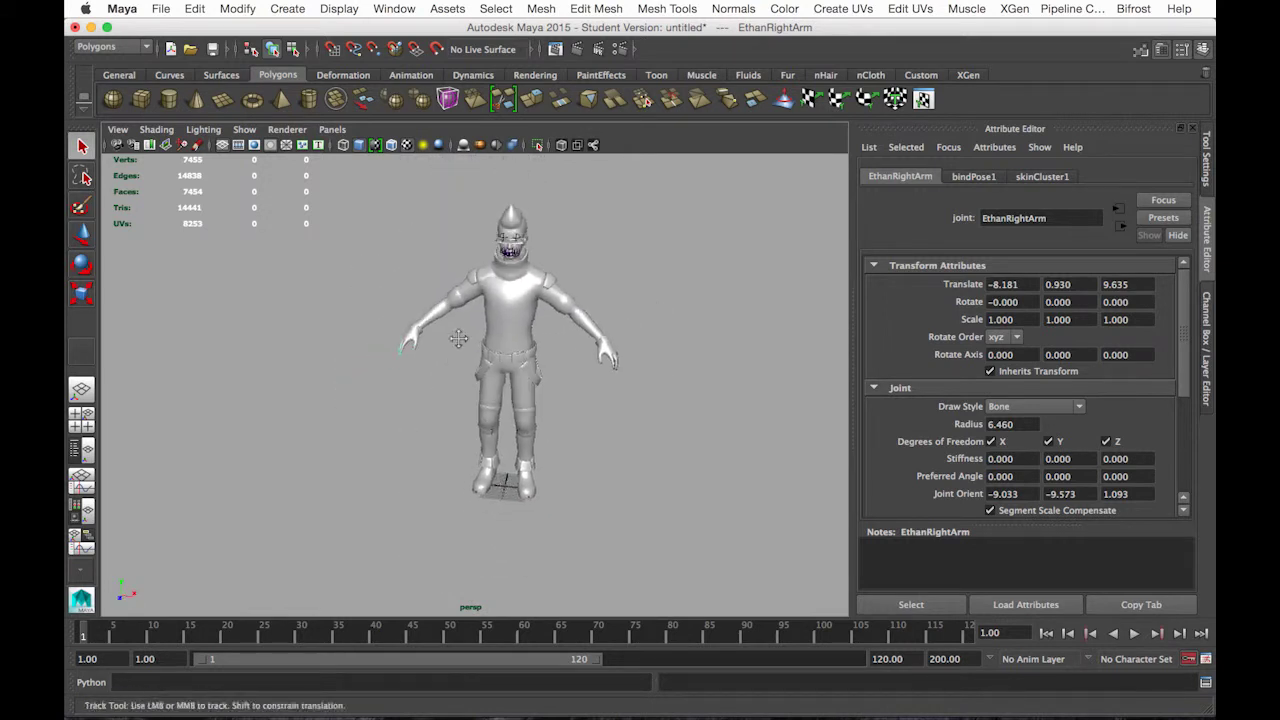
pyautogui.scroll(8, 390, 369)
pyautogui.keyDown('alt'); pyautogui.moveTo(409, 423); pyautogui.dragTo(477, 357, button='middle'); pyautogui.keyUp('alt')
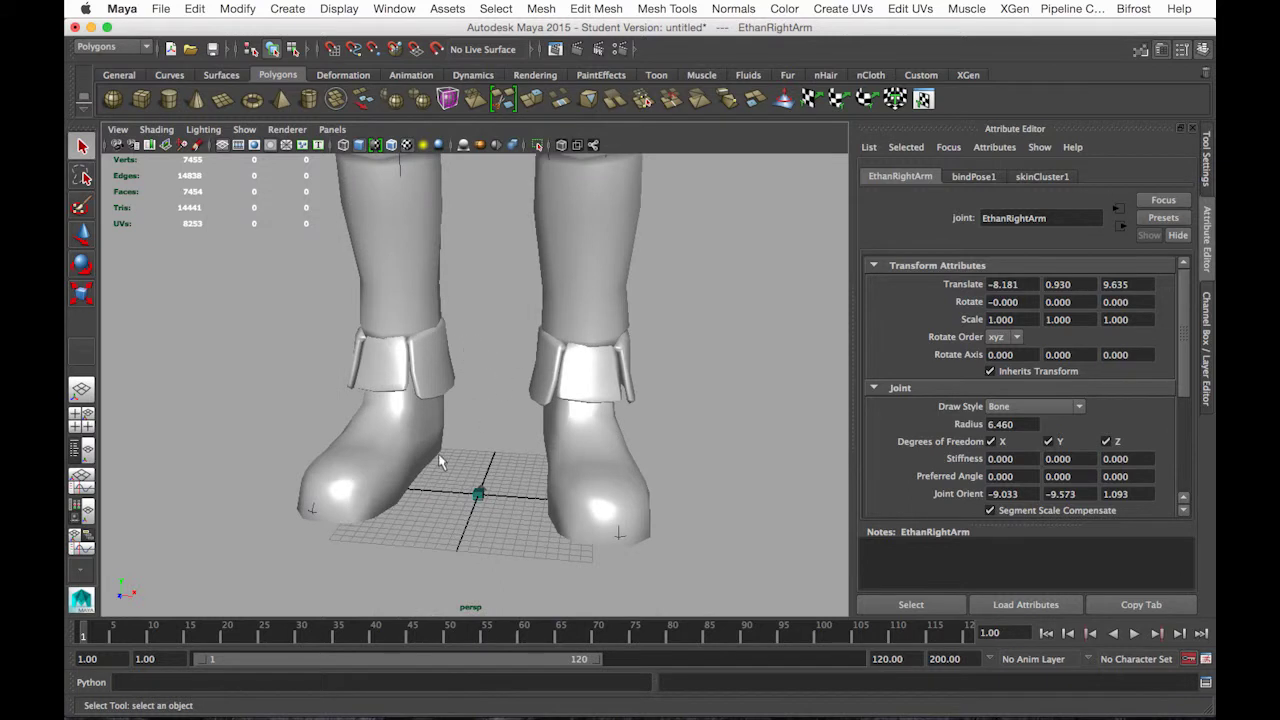
pyautogui.scroll(-5, 437, 457)
pyautogui.scroll(2, 585, 341)
pyautogui.scroll(-6, 585, 341)
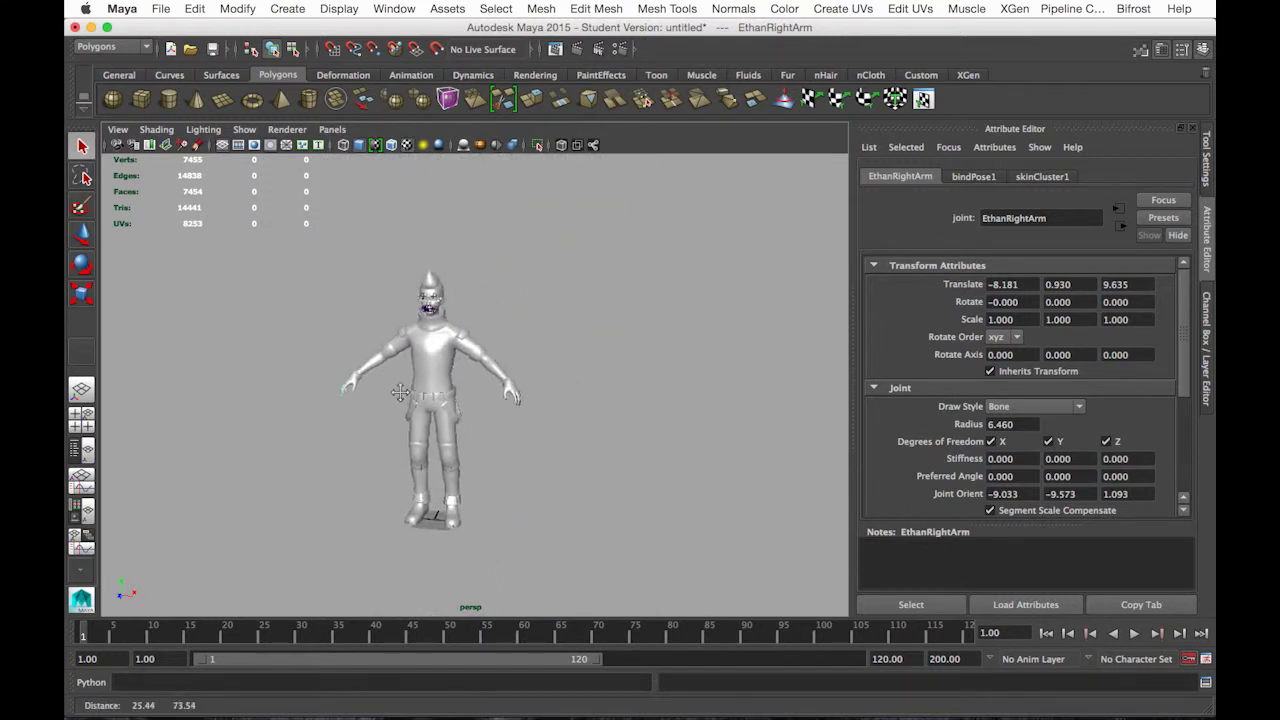
pyautogui.scroll(2, 437, 376)
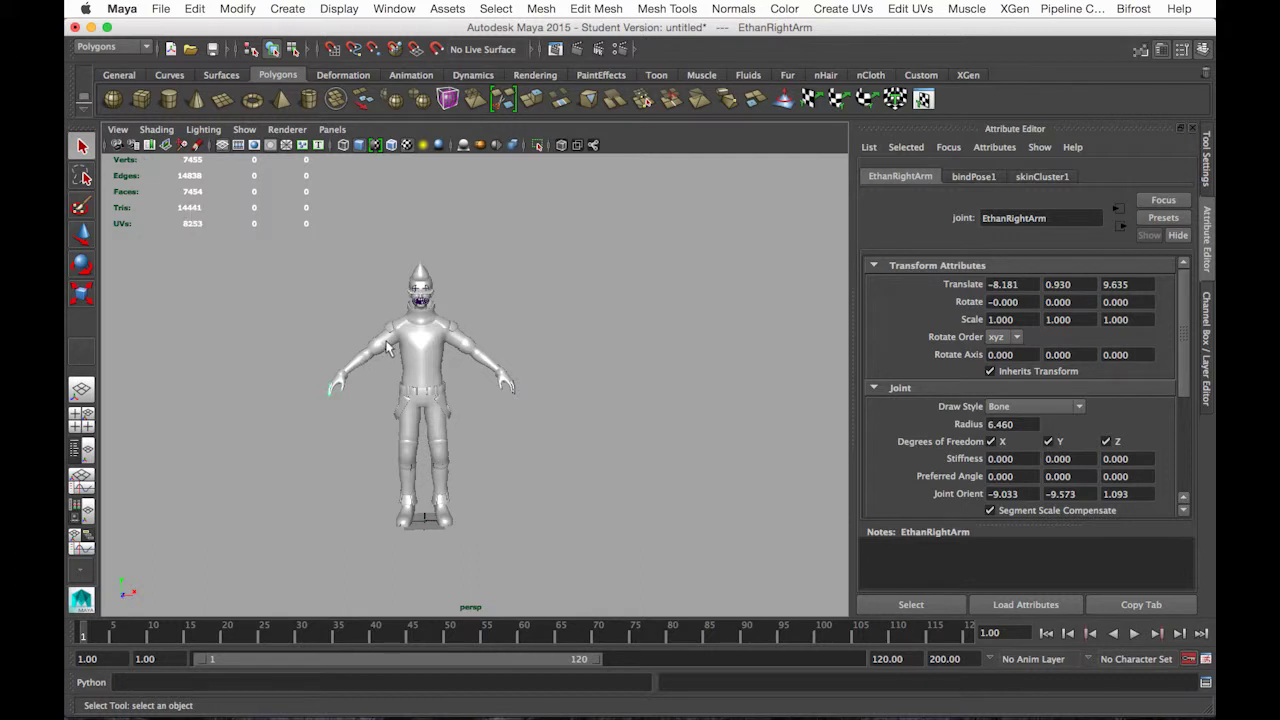
# - Import medieval_house_2_by_binouse49-d5kmm3c.jpg from the Reference Images folder as an image plane in the front view
pyautogui.keyDown('alt'); pyautogui.moveTo(499, 331); pyautogui.dragTo(405, 352); pyautogui.keyUp('alt')
pyautogui.press('space')
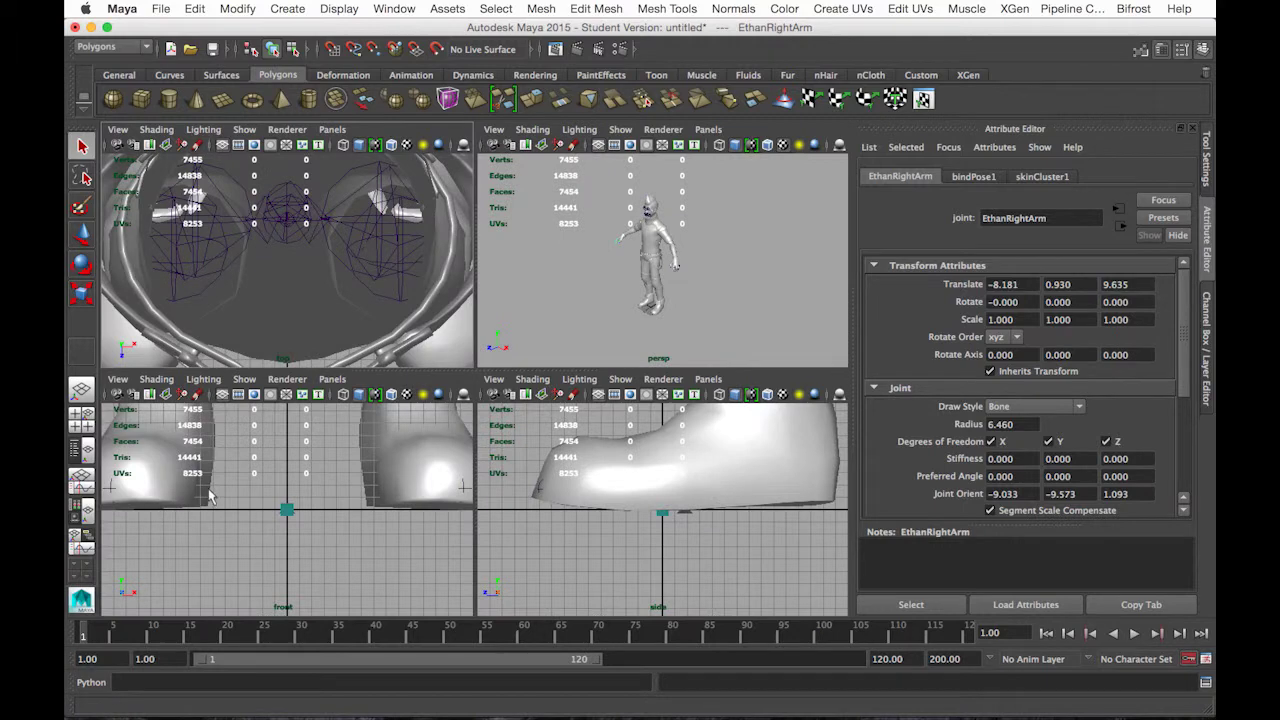
pyautogui.press('space')
pyautogui.scroll(-10, 480, 315)
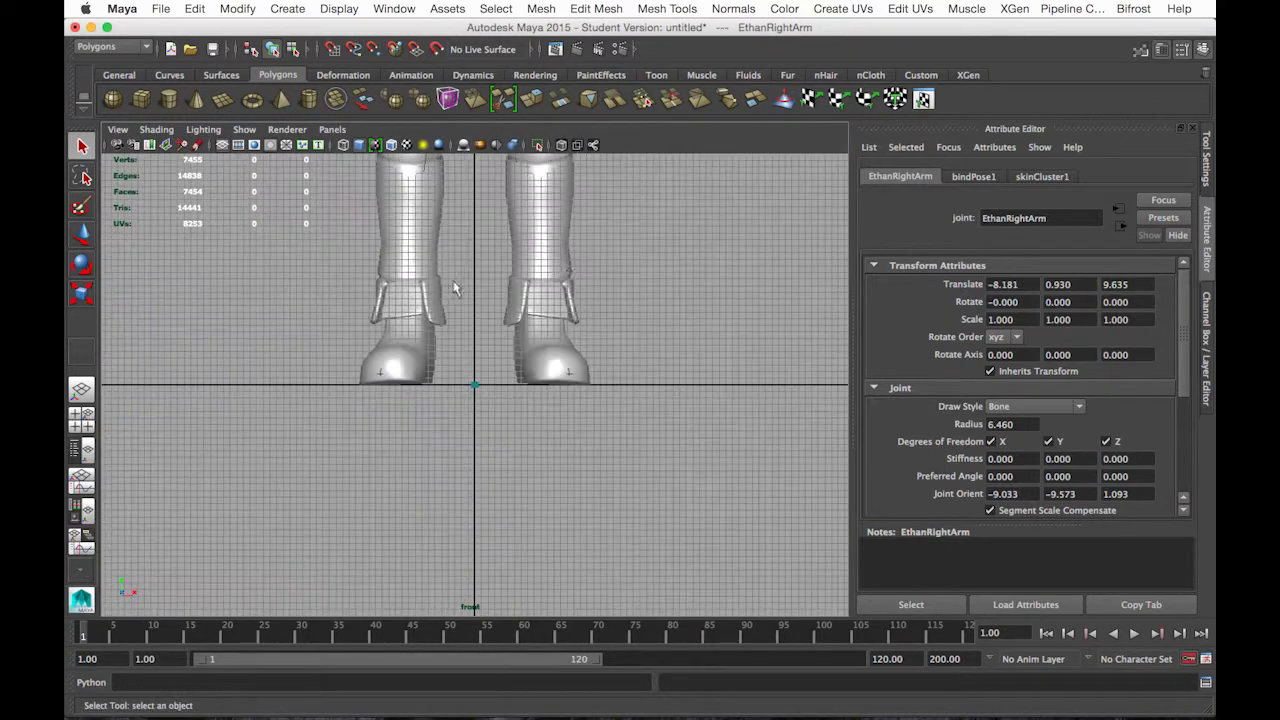
pyautogui.scroll(-3, 480, 315)
pyautogui.press('f')
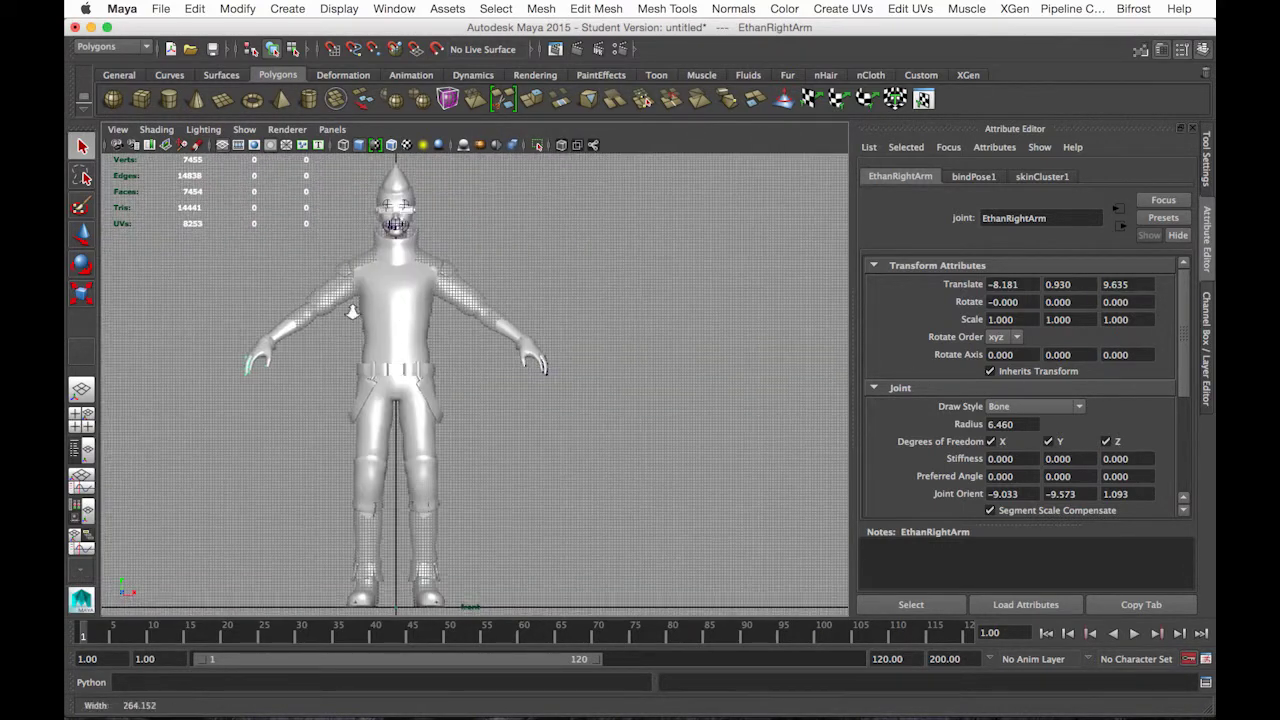
pyautogui.press('a')
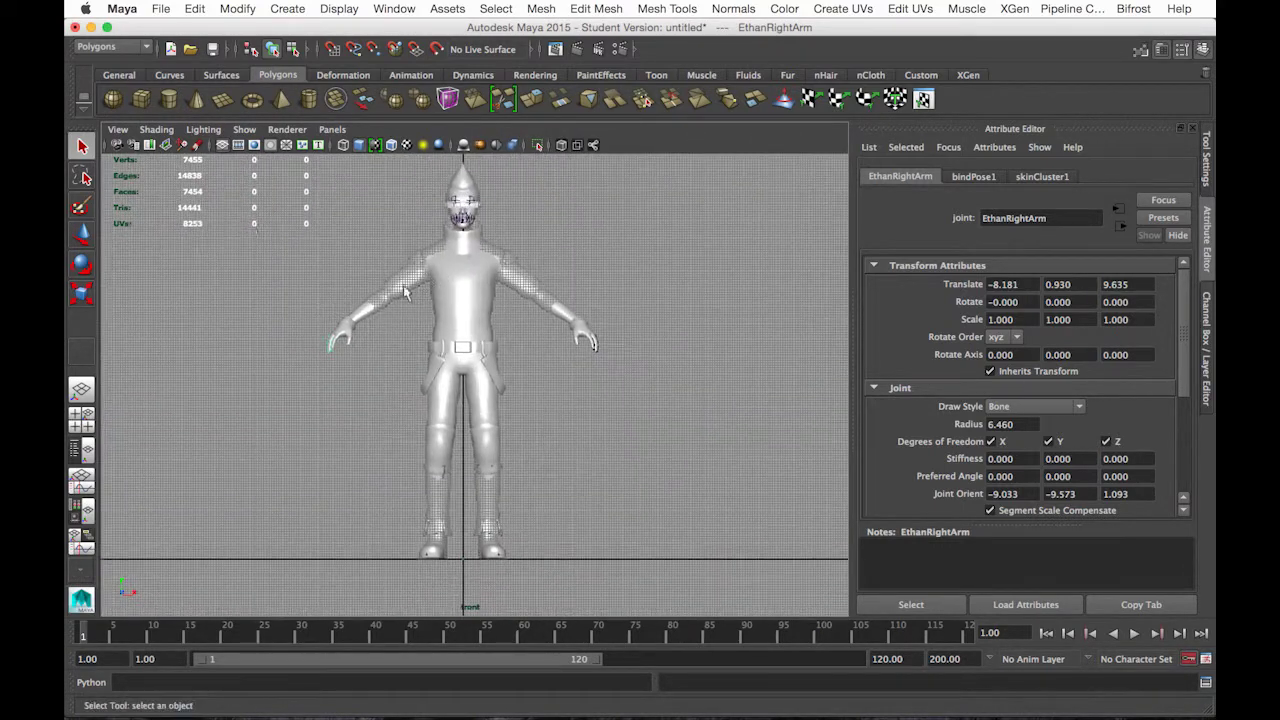
pyautogui.click(117, 133)
pyautogui.moveTo(168, 392)
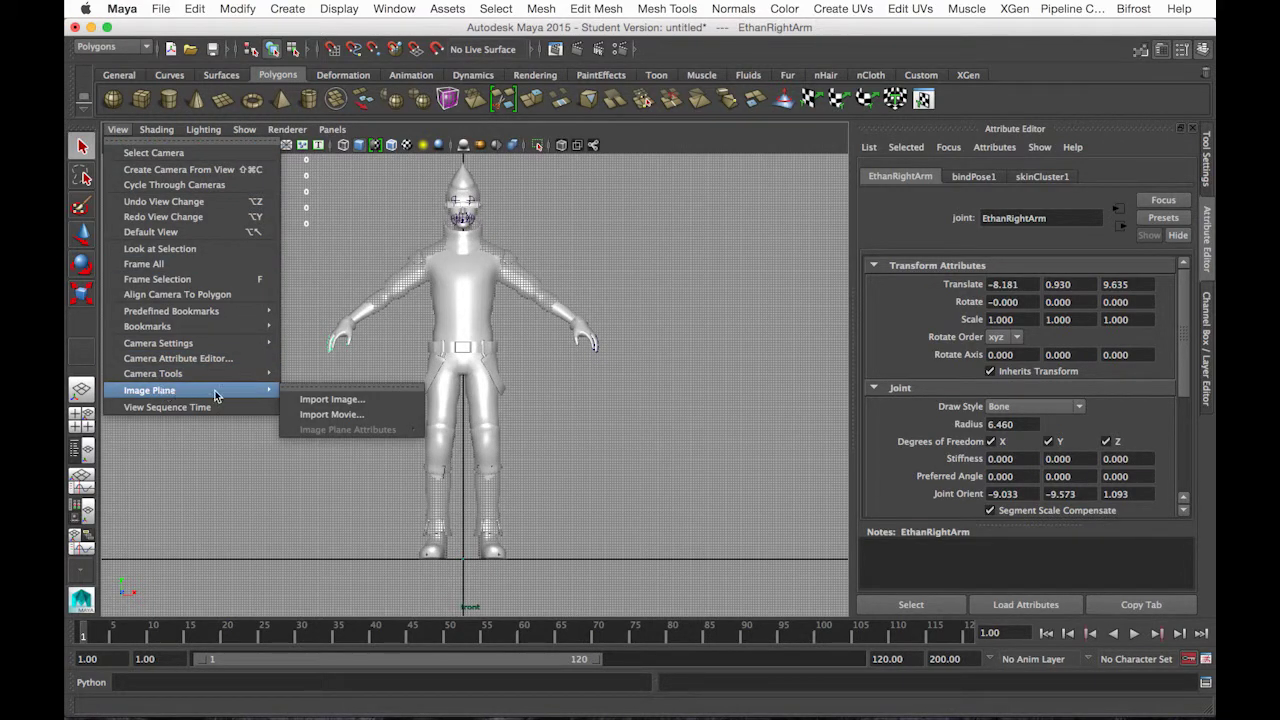
pyautogui.click(340, 400)
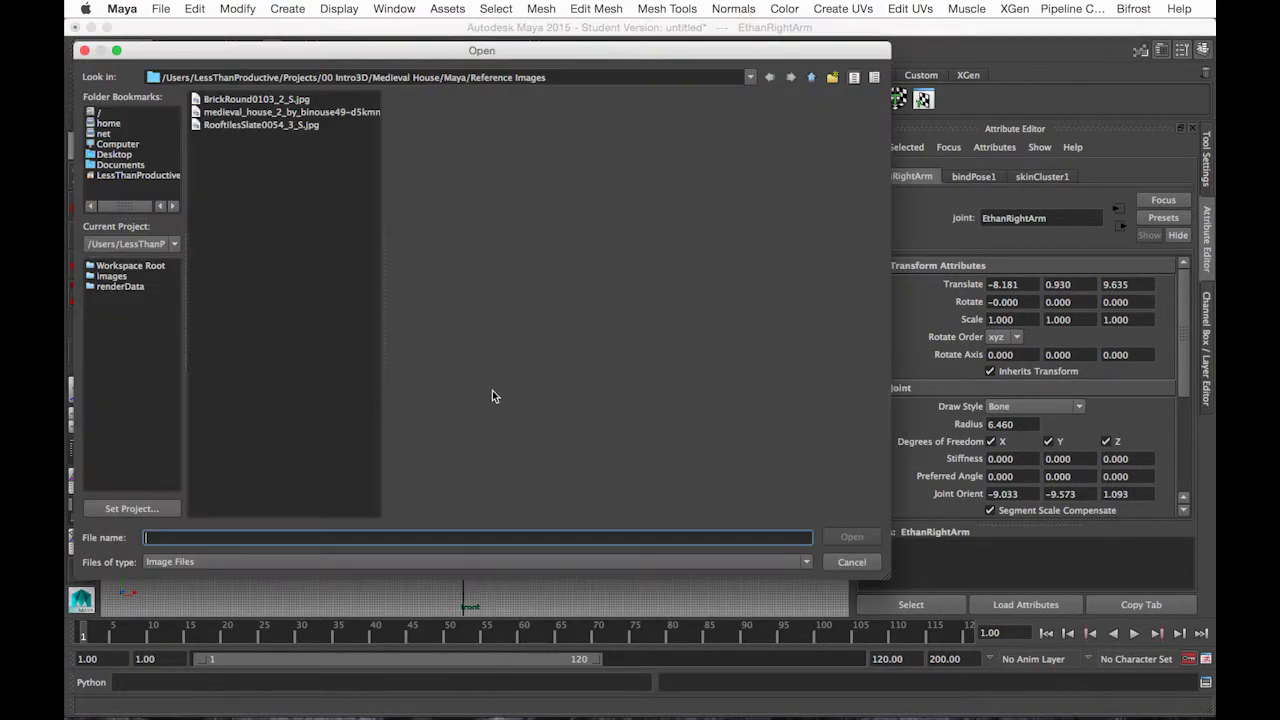
pyautogui.click(253, 113)
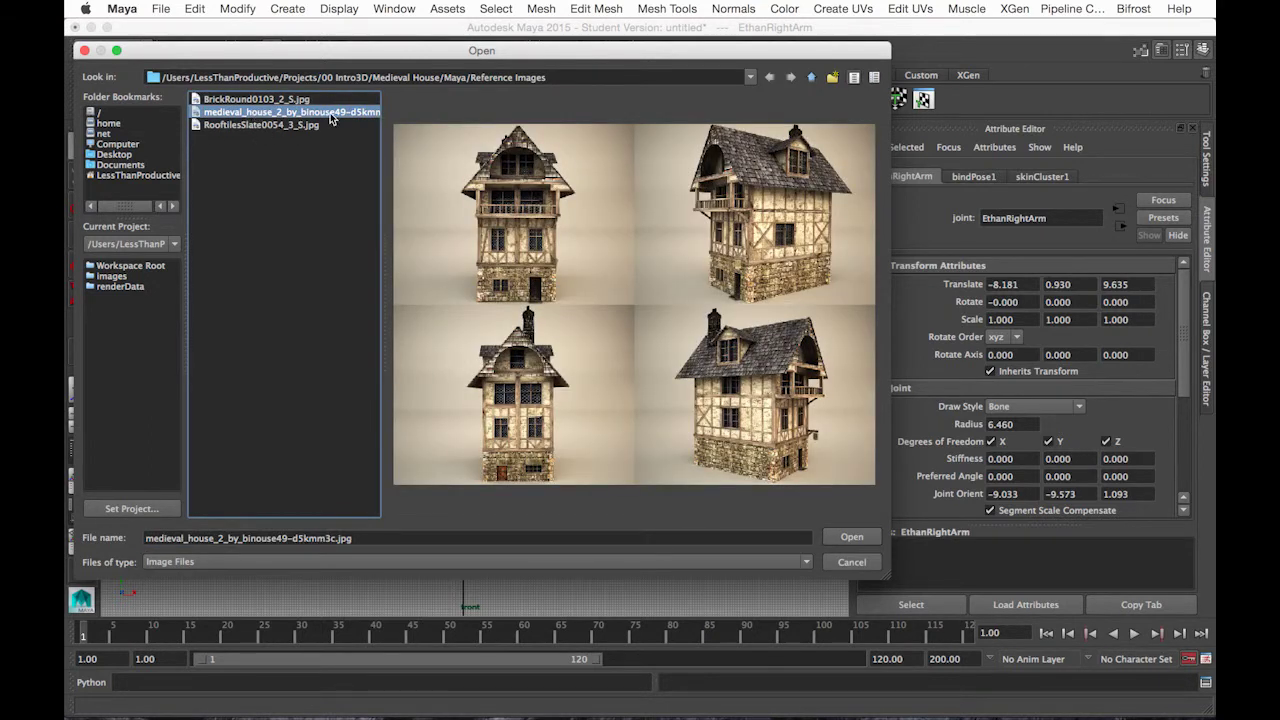
pyautogui.click(843, 533)
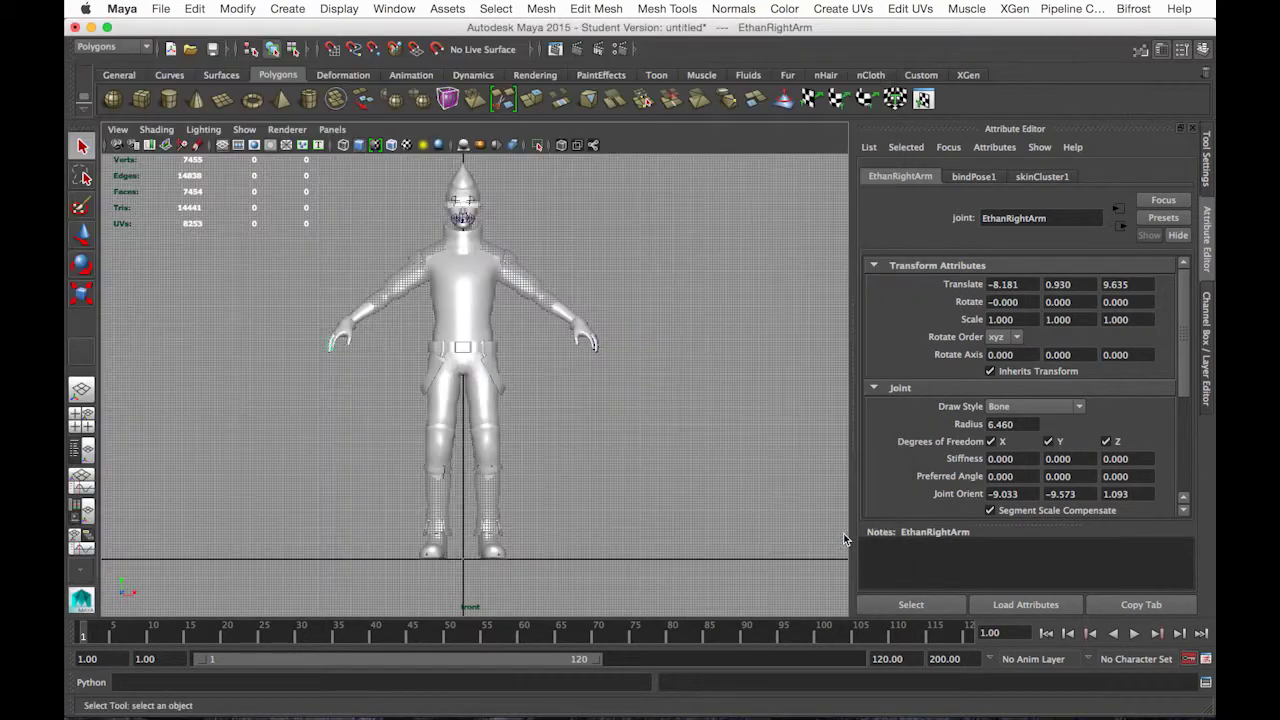
# - Scale the house image plane up uniformly about the origin until it roughly spans the width of Ethan's two feet
pyautogui.scroll(5, 540, 220)
pyautogui.keyDown('alt'); pyautogui.moveTo(467, 443); pyautogui.dragTo(503, 183, button='middle'); pyautogui.keyUp('alt')
pyautogui.keyDown('alt'); pyautogui.moveTo(560, 290); pyautogui.dragTo(840, 363, button='right'); pyautogui.keyUp('alt')
pyautogui.keyDown('alt'); pyautogui.moveTo(500, 290); pyautogui.dragTo(565, 280, button='right'); pyautogui.keyUp('alt')
pyautogui.keyDown('alt'); pyautogui.moveTo(565, 279); pyautogui.dragTo(475, 434, button='middle'); pyautogui.keyUp('alt')
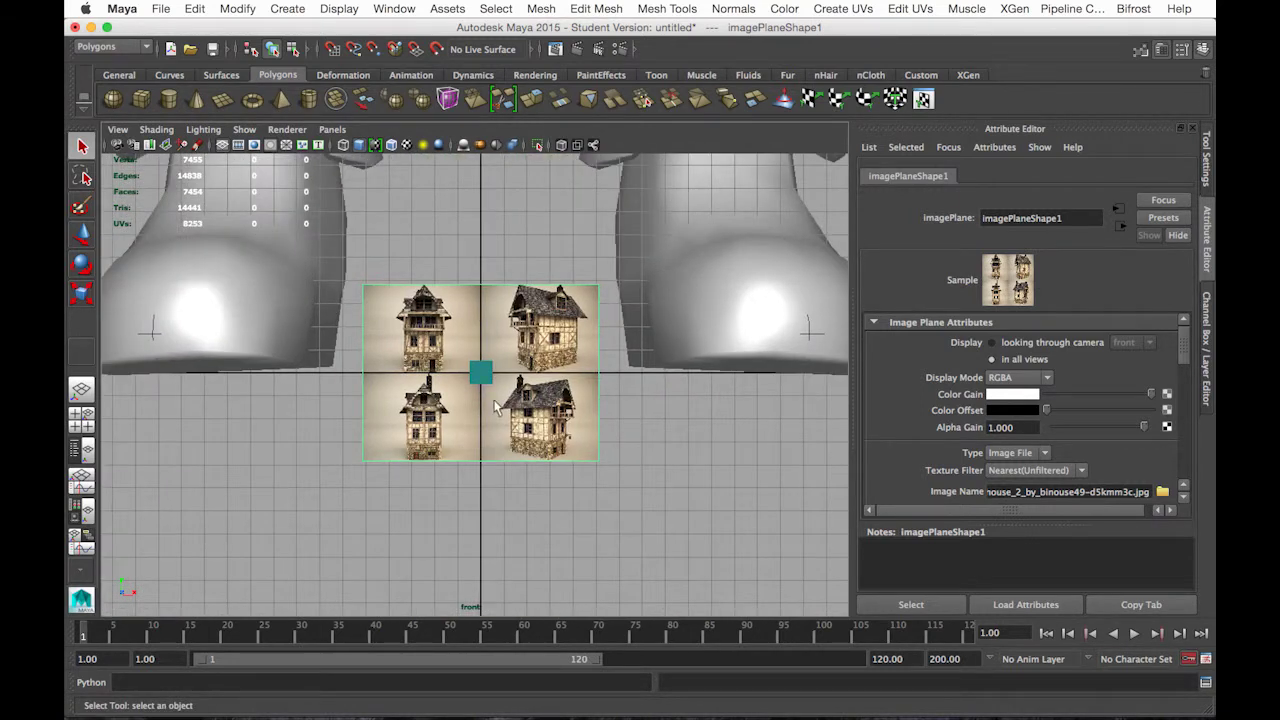
pyautogui.press('r')
pyautogui.moveTo(480, 373); pyautogui.dragTo(523, 325)
pyautogui.keyDown('alt'); pyautogui.moveTo(447, 309); pyautogui.dragTo(600, 346, button='middle'); pyautogui.keyUp('alt')
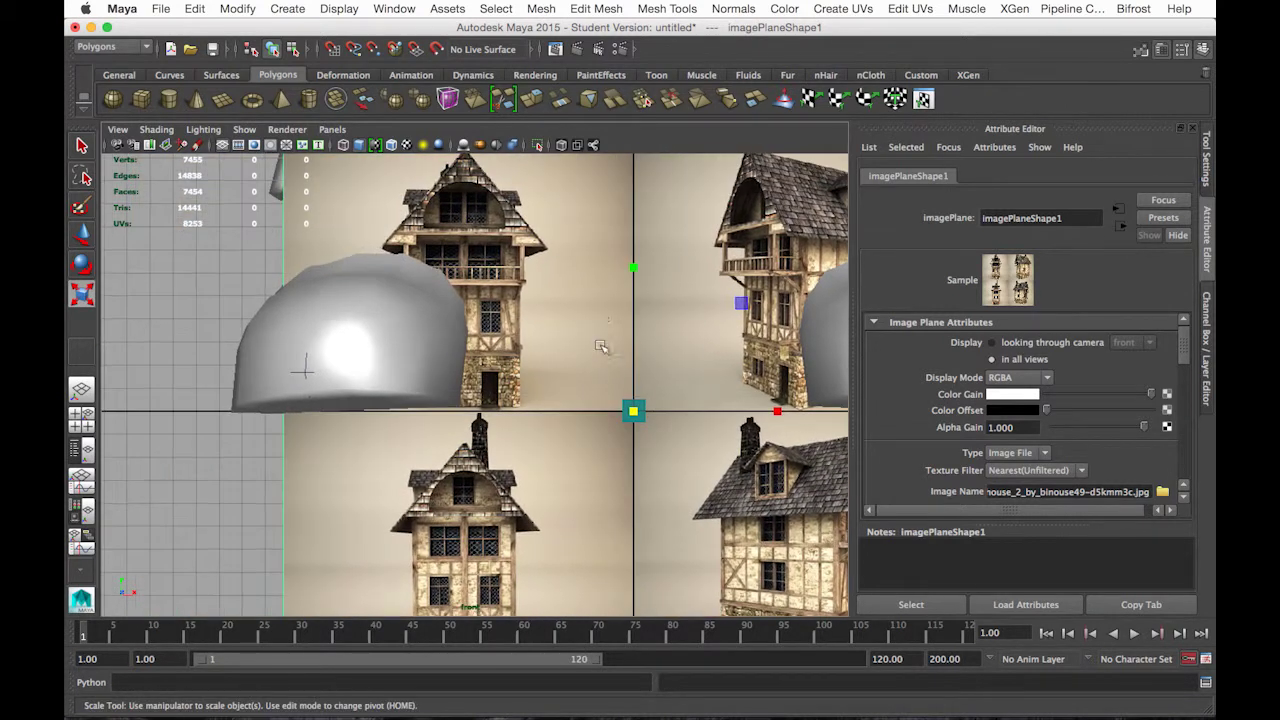
pyautogui.scroll(-10, 464, 353)
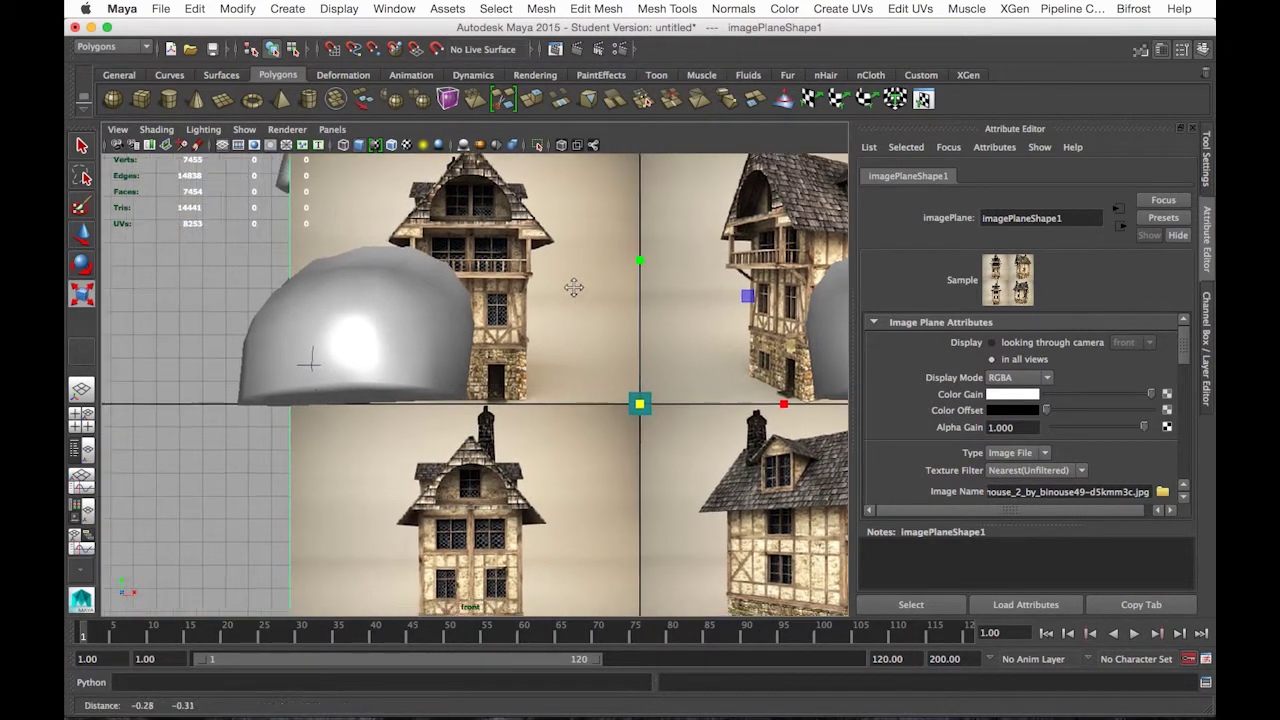
pyautogui.scroll(-3, 496, 357)
pyautogui.keyDown('alt'); pyautogui.moveTo(474, 358); pyautogui.dragTo(388, 340, button='middle'); pyautogui.keyUp('alt')
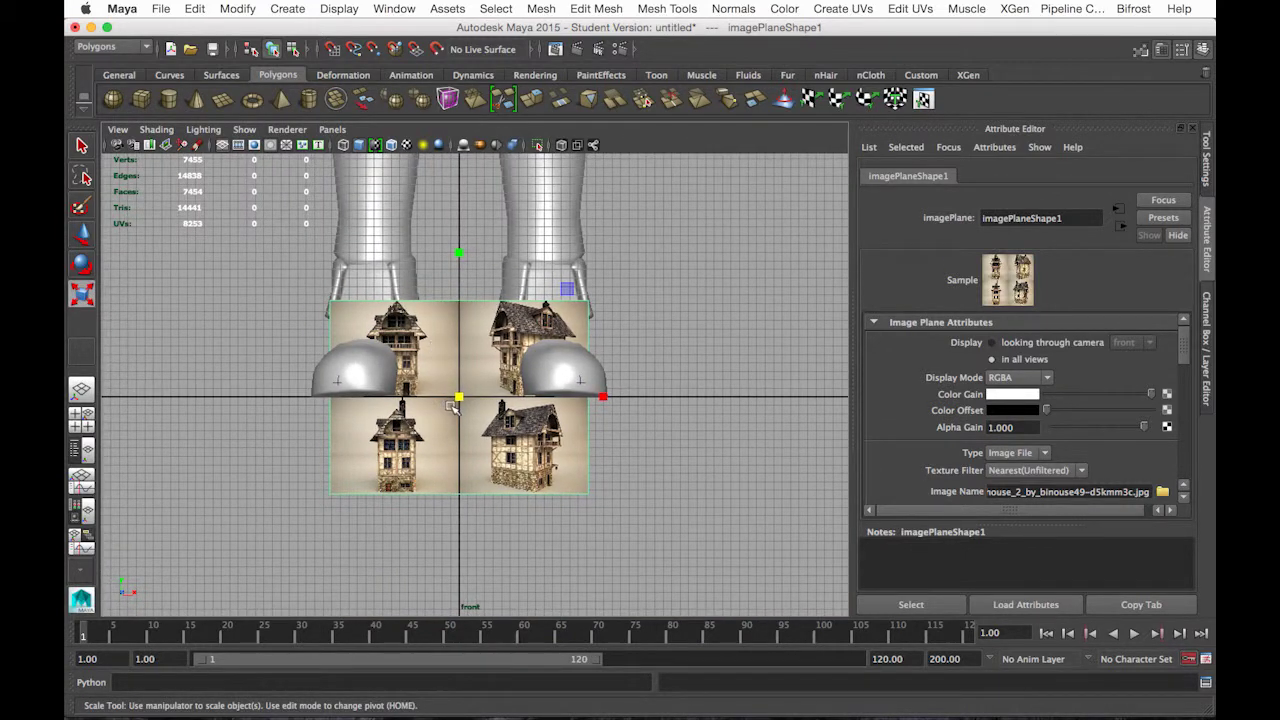
pyautogui.press('w')
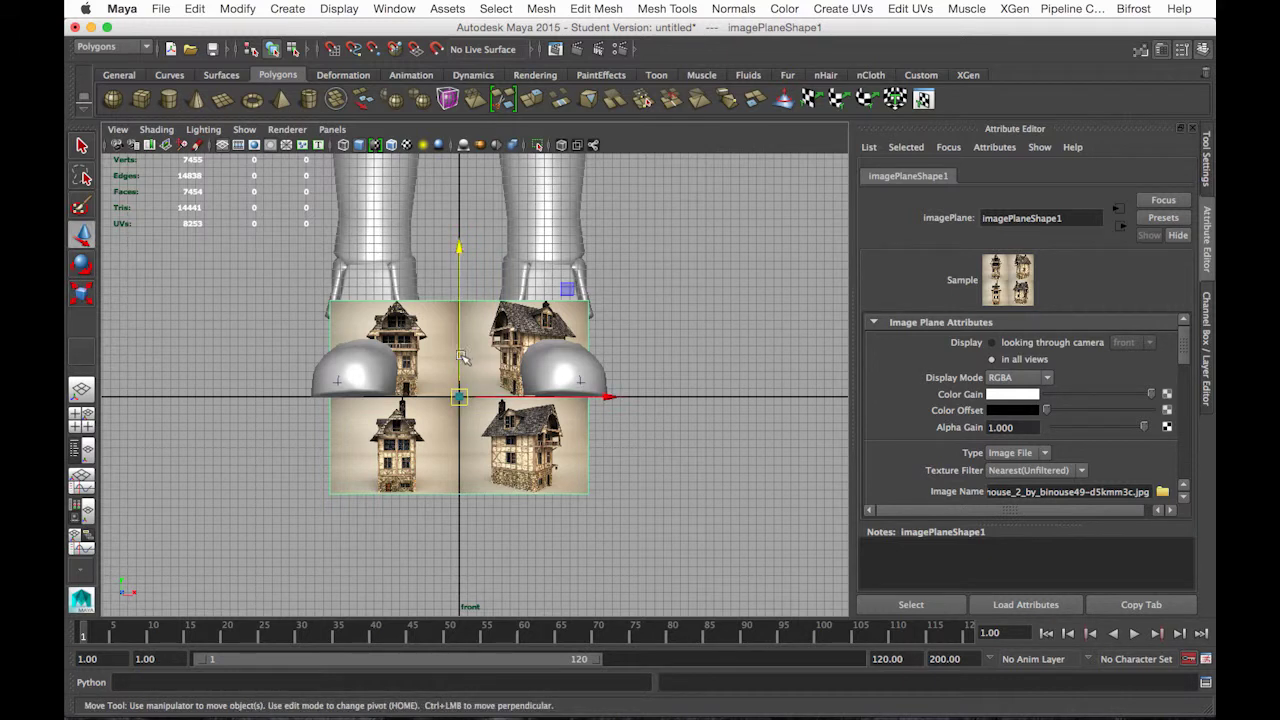
pyautogui.press('Home')
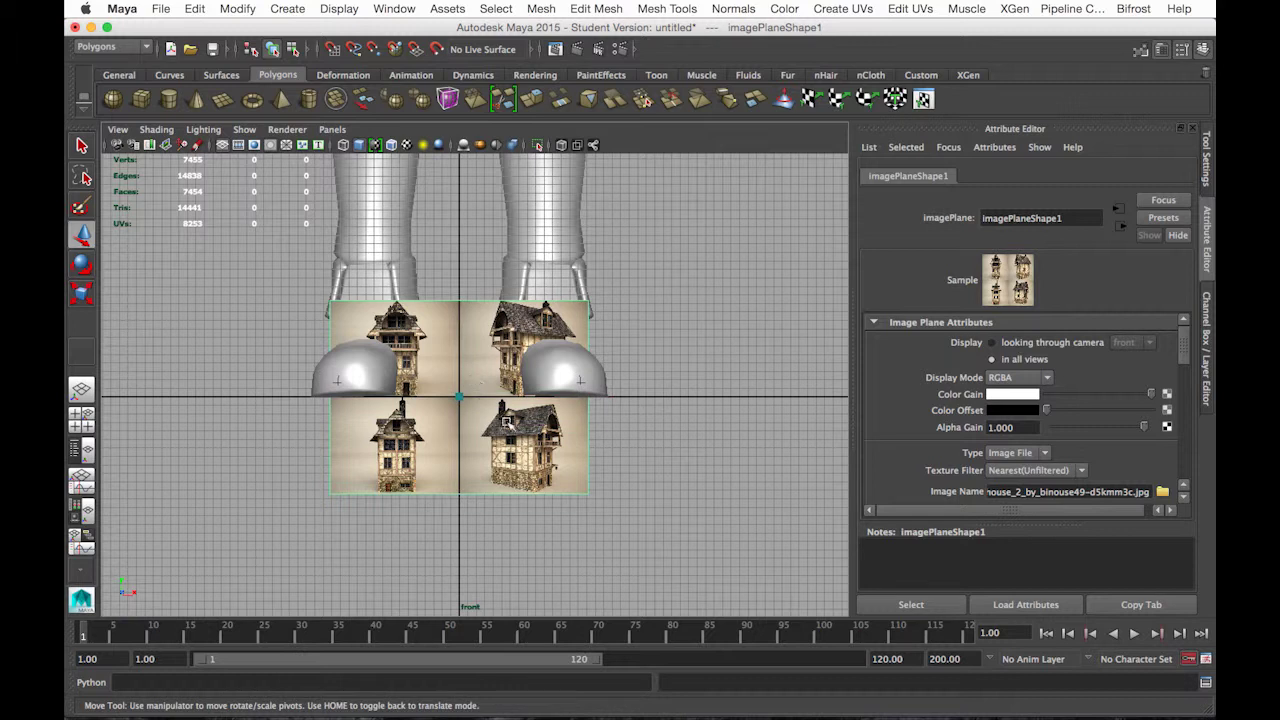
pyautogui.click(474, 397)
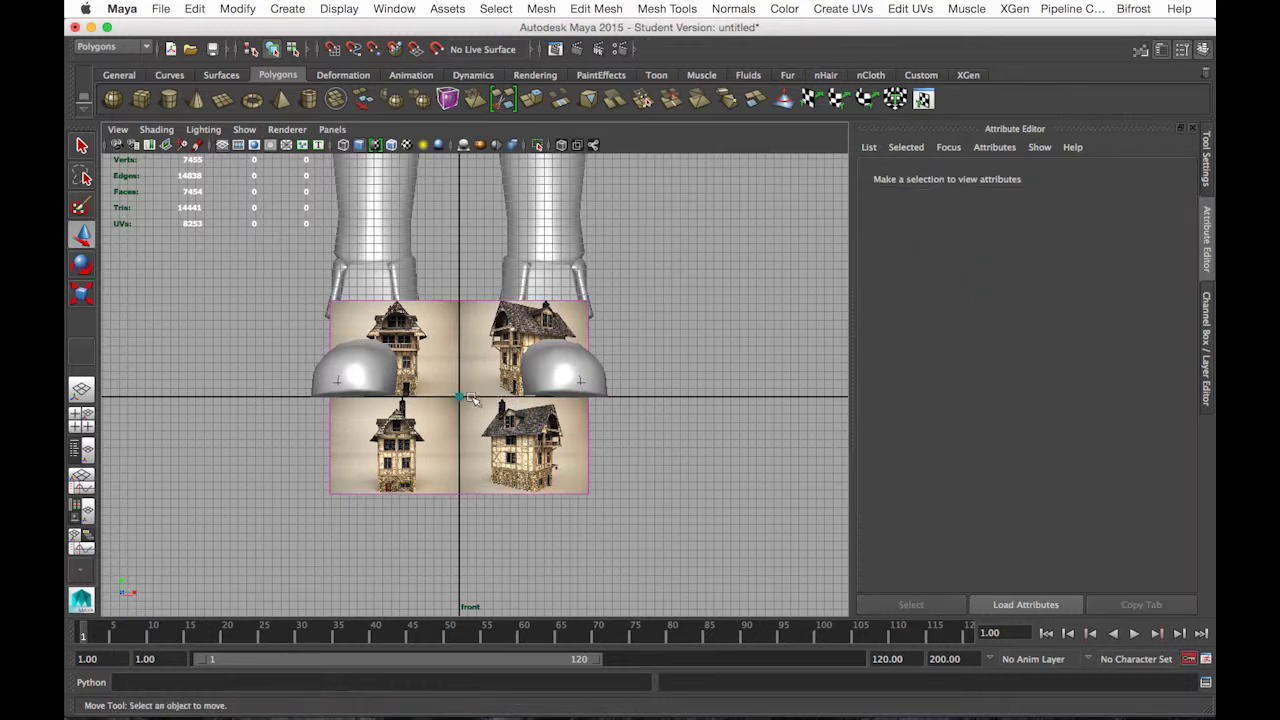
# - In the perspective view, move the image plane's pivot along X to the doorway of the upper front-facing house picture
pyautogui.press('space')
pyautogui.moveTo(462, 394); pyautogui.dragTo(480, 349)
pyautogui.scroll(5, 698, 382)
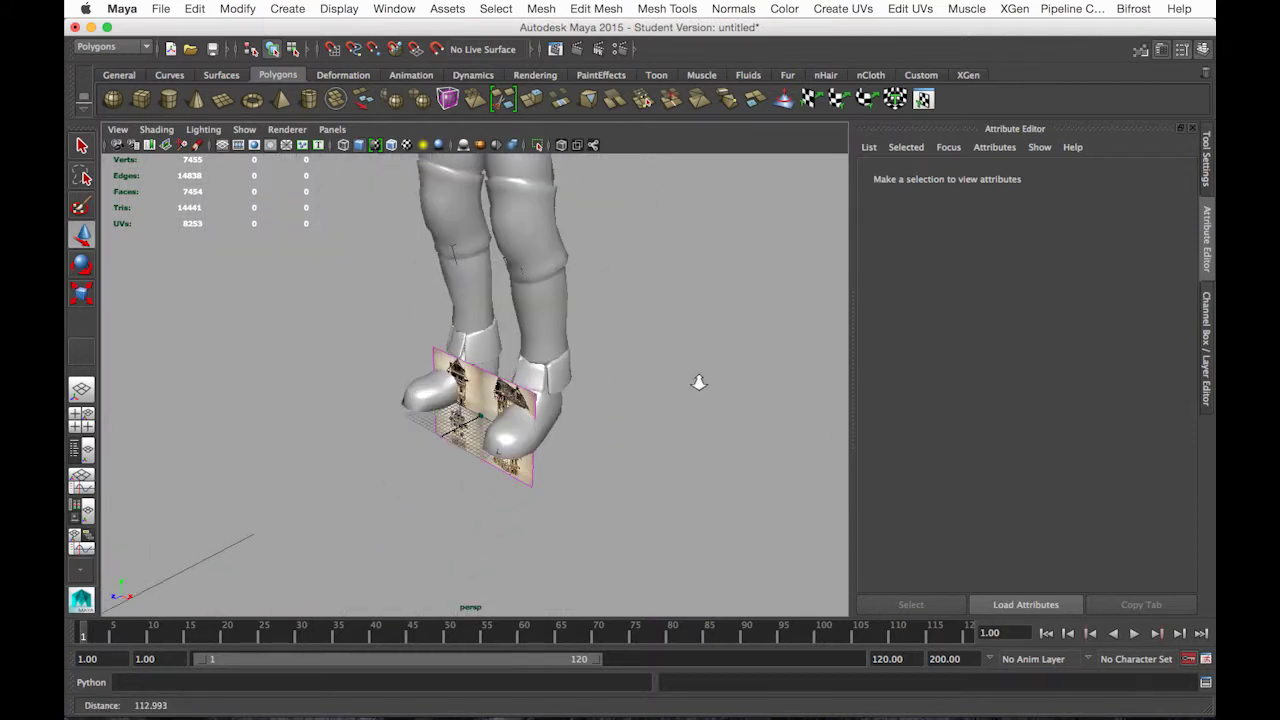
pyautogui.scroll(4, 698, 382)
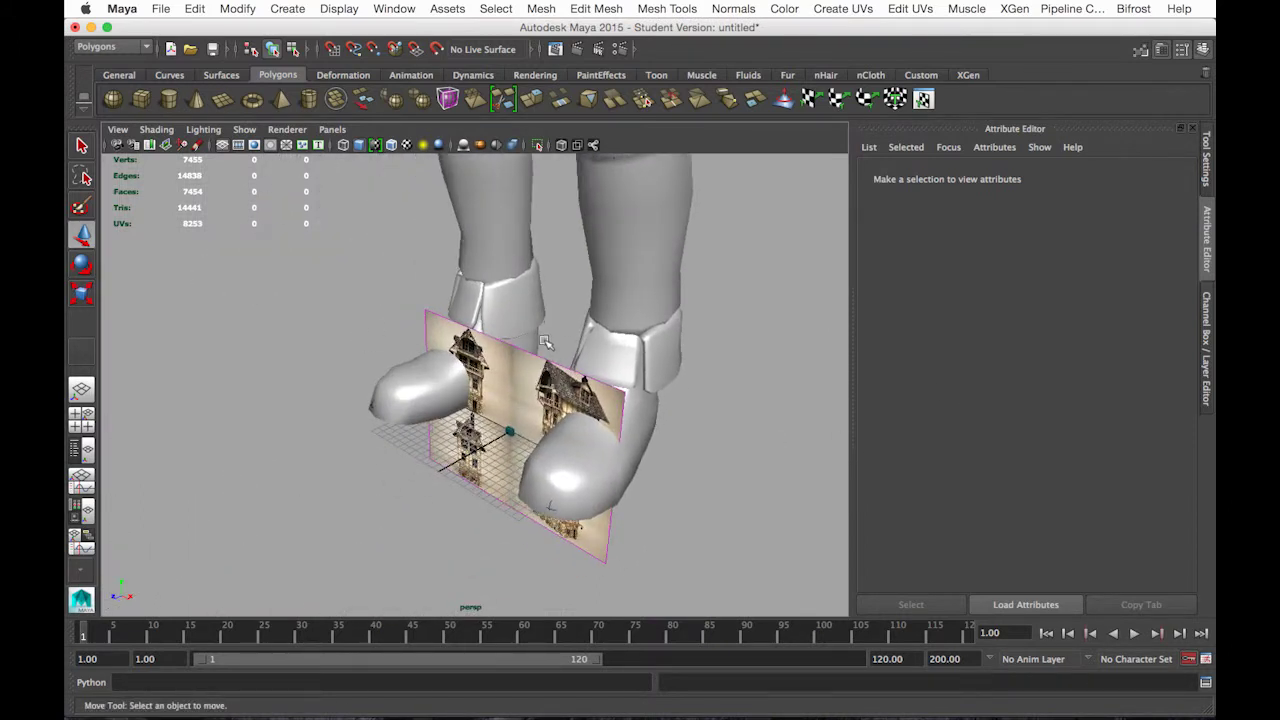
pyautogui.click(544, 368)
pyautogui.press('Home')
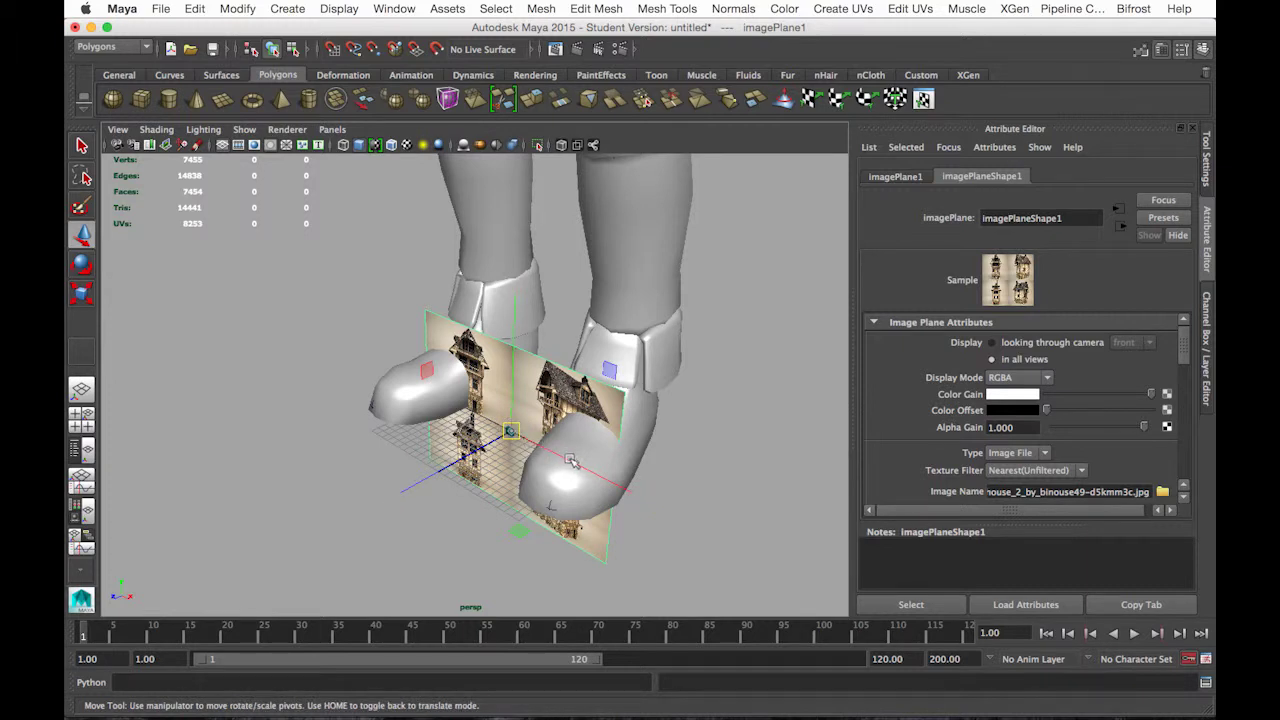
pyautogui.moveTo(575, 465); pyautogui.dragTo(530, 445)
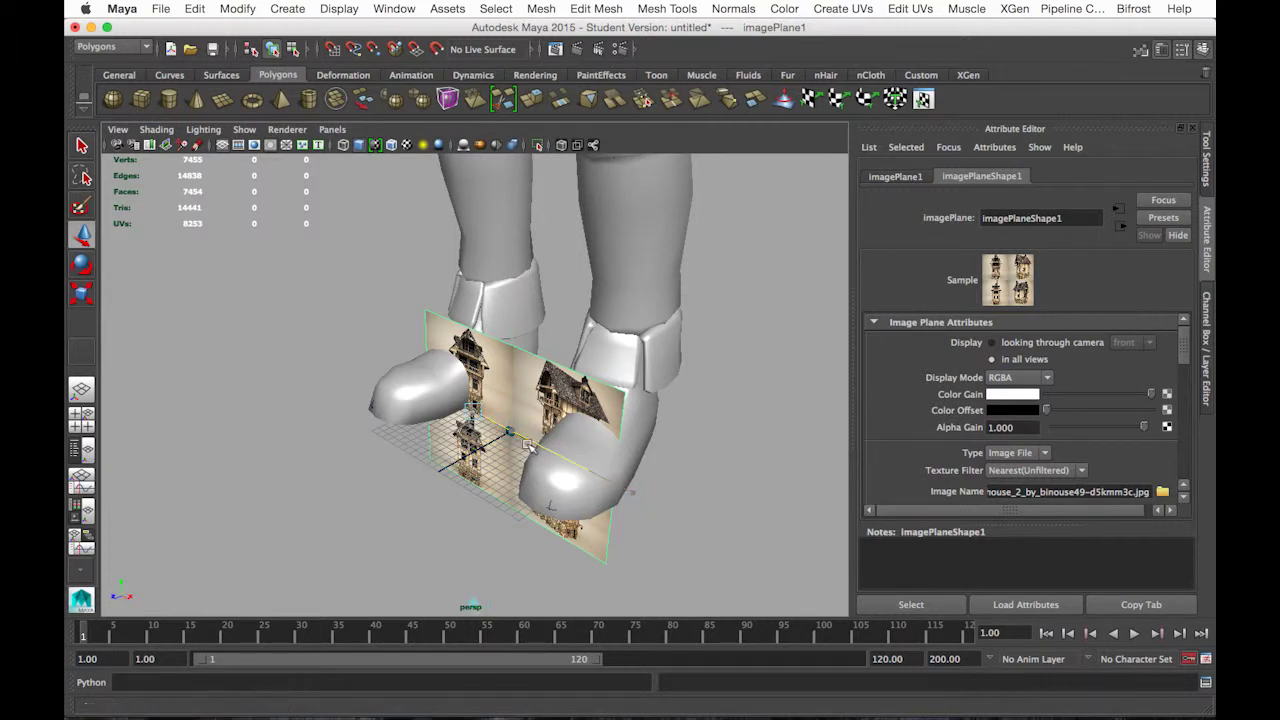
pyautogui.press('Home')
pyautogui.keyDown('alt'); pyautogui.moveTo(640, 445); pyautogui.dragTo(457, 390); pyautogui.keyUp('alt')
pyautogui.press('f')
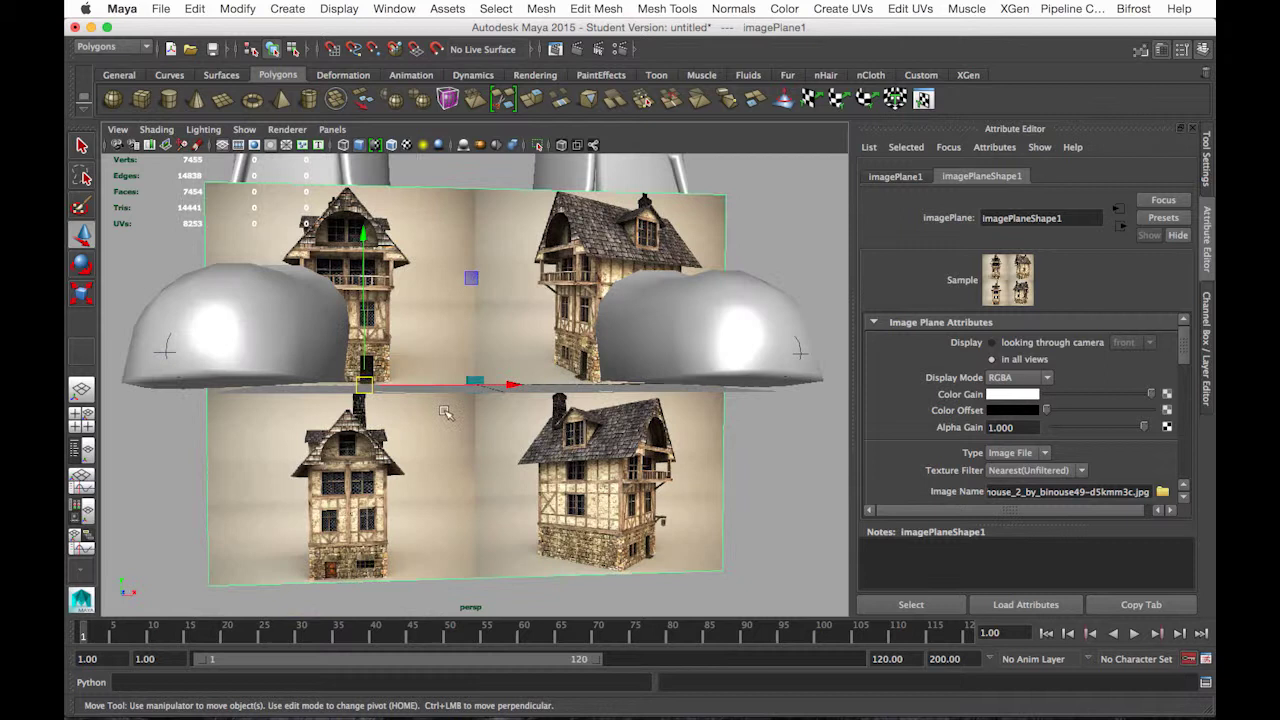
# - In the front view, scale the image plane from its doorway pivot to about 311 in X and Y, matching the door to Ethan
pyautogui.press('space')
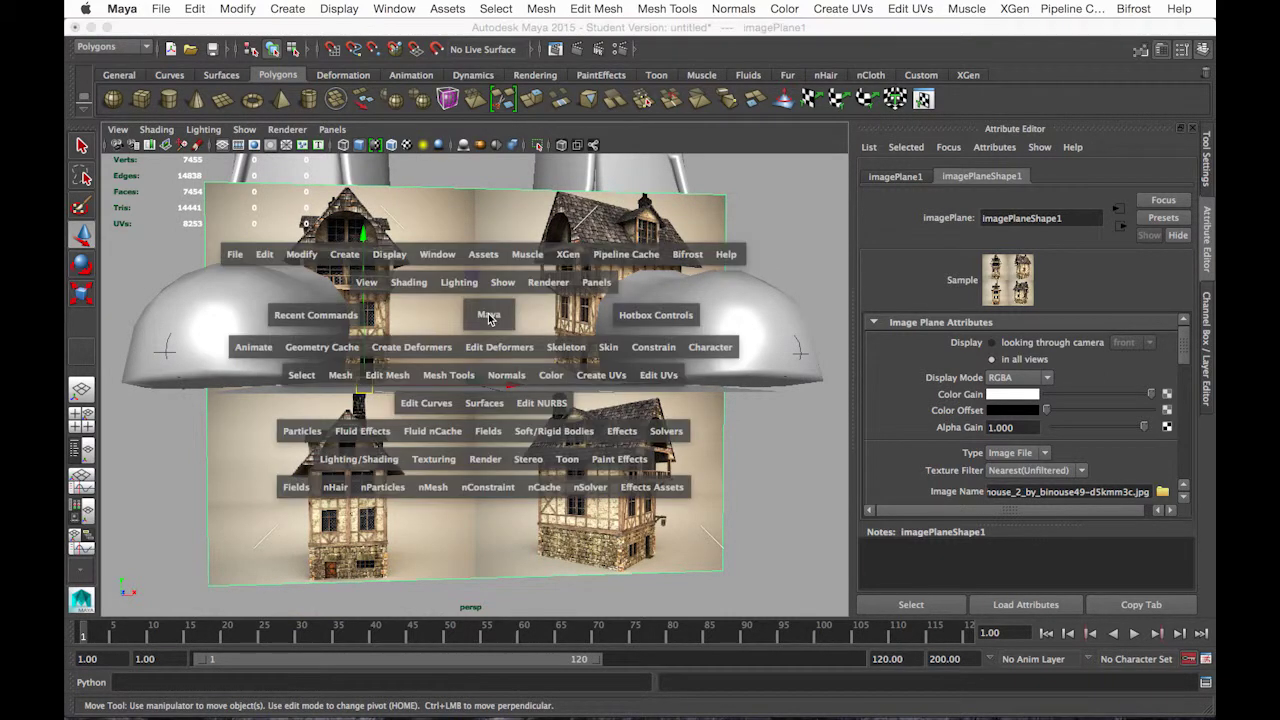
pyautogui.click(489, 317)
pyautogui.moveTo(489, 318); pyautogui.dragTo(481, 354)
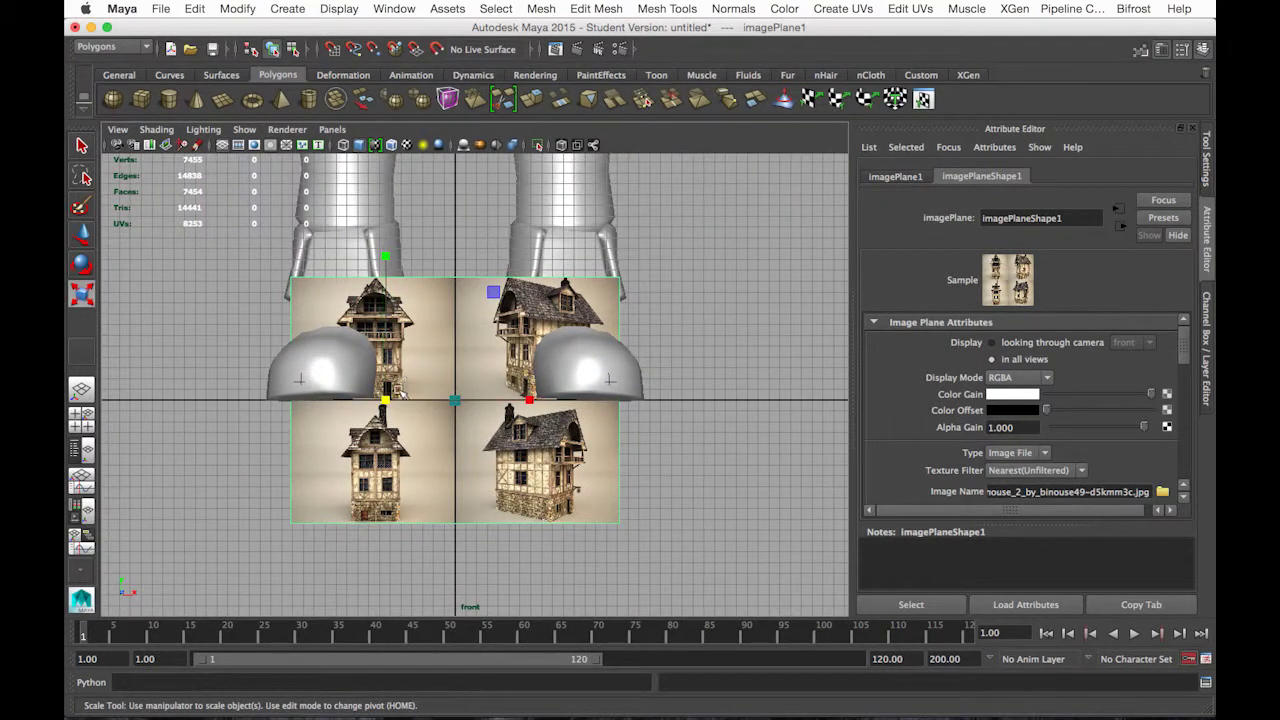
pyautogui.moveTo(456, 401); pyautogui.dragTo(715, 325)
pyautogui.press('r')
pyautogui.keyDown('alt'); pyautogui.moveTo(715, 325); pyautogui.dragTo(230, 365, button='right'); pyautogui.keyUp('alt')
pyautogui.moveTo(575, 349); pyautogui.dragTo(790, 325)
pyautogui.keyDown('alt'); pyautogui.moveTo(790, 325); pyautogui.dragTo(640, 325, button='right'); pyautogui.keyUp('alt')
pyautogui.keyDown('alt'); pyautogui.moveTo(640, 325); pyautogui.dragTo(593, 387, button='middle'); pyautogui.keyUp('alt')
pyautogui.moveTo(532, 369); pyautogui.dragTo(508, 320)
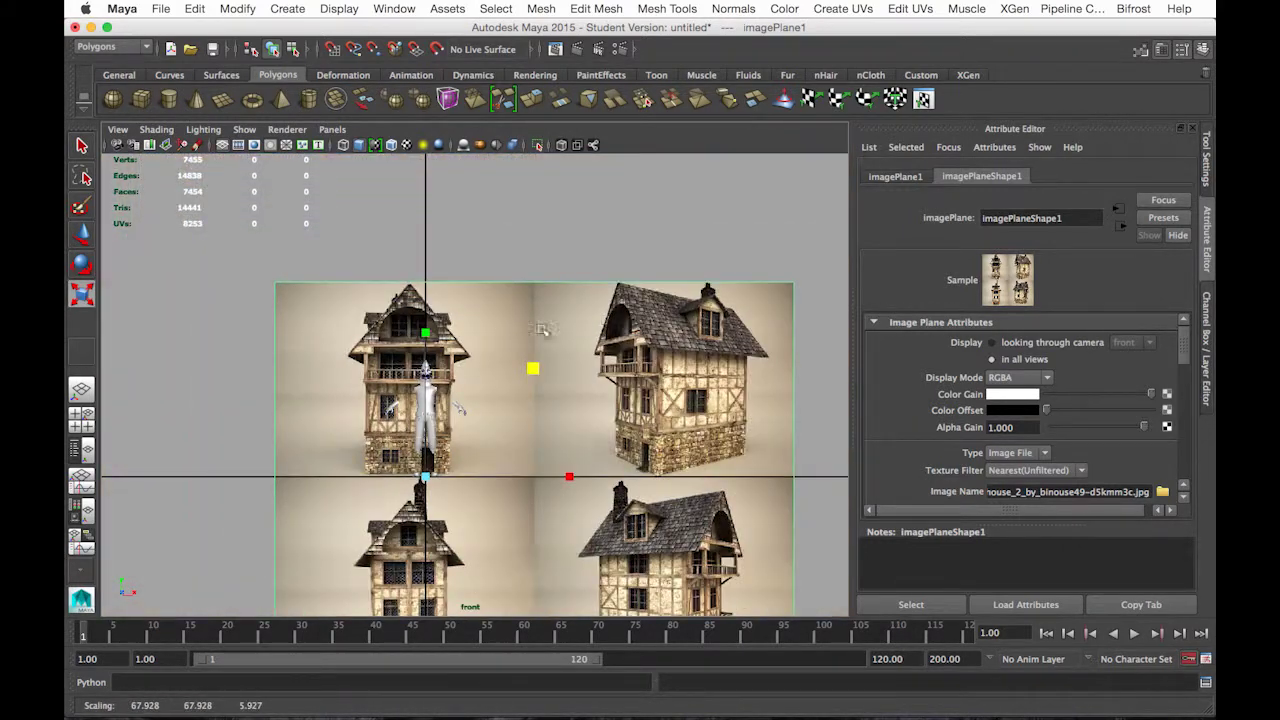
pyautogui.moveTo(532, 369); pyautogui.dragTo(799, 316)
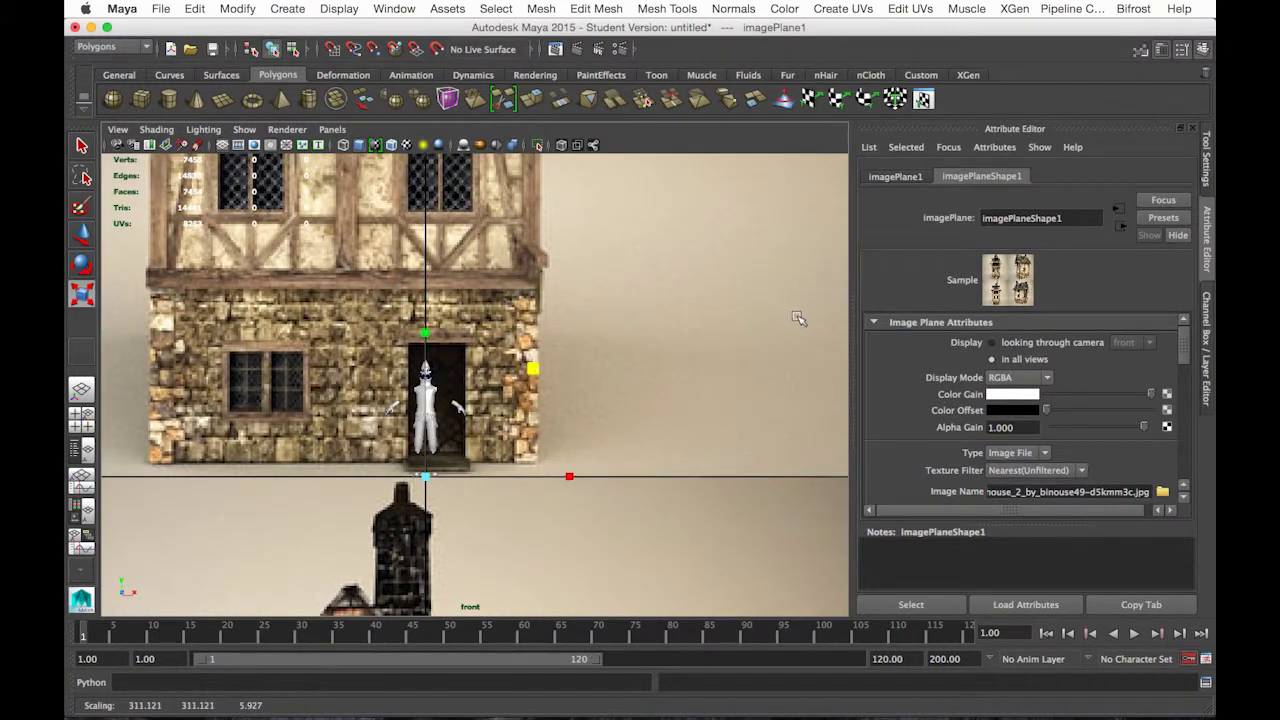
# - Lower the image plane until the house base meets the ground line, and scale it to about 344 in X and Y for a roomier doorway
pyautogui.press('w')
pyautogui.moveTo(427, 329); pyautogui.dragTo(424, 341)
pyautogui.press('r')
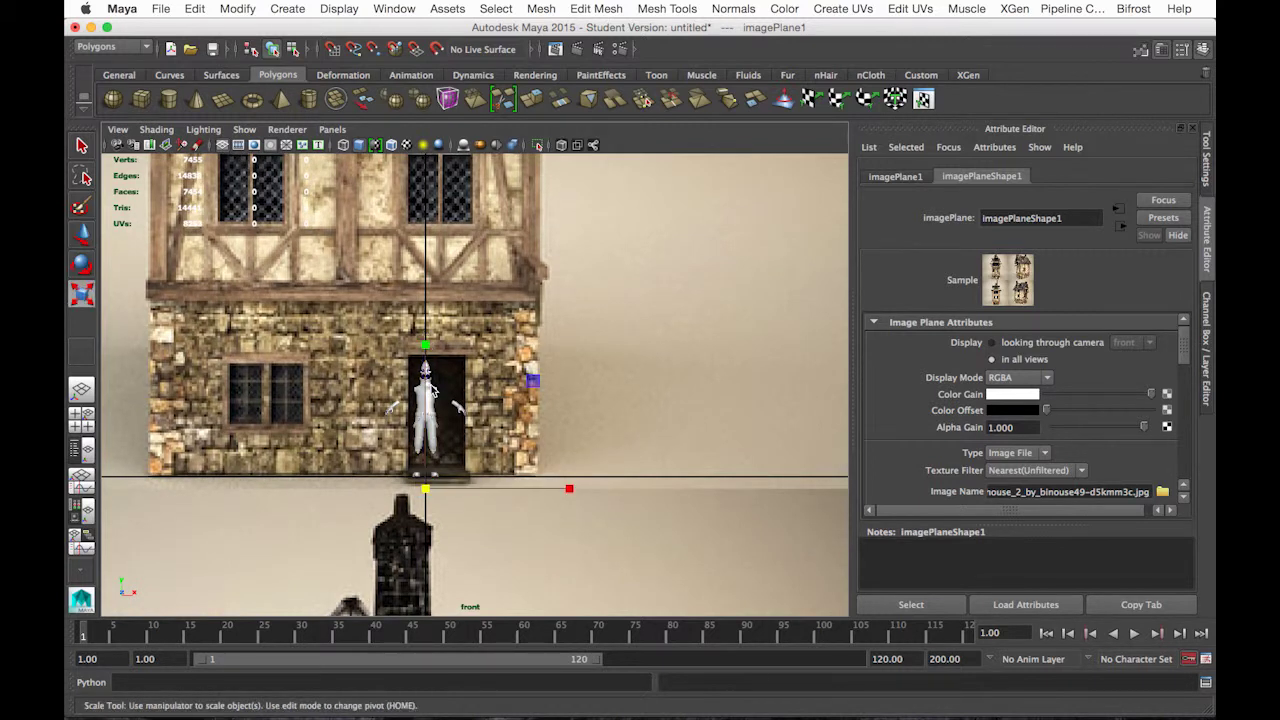
pyautogui.moveTo(536, 386); pyautogui.dragTo(546, 386)
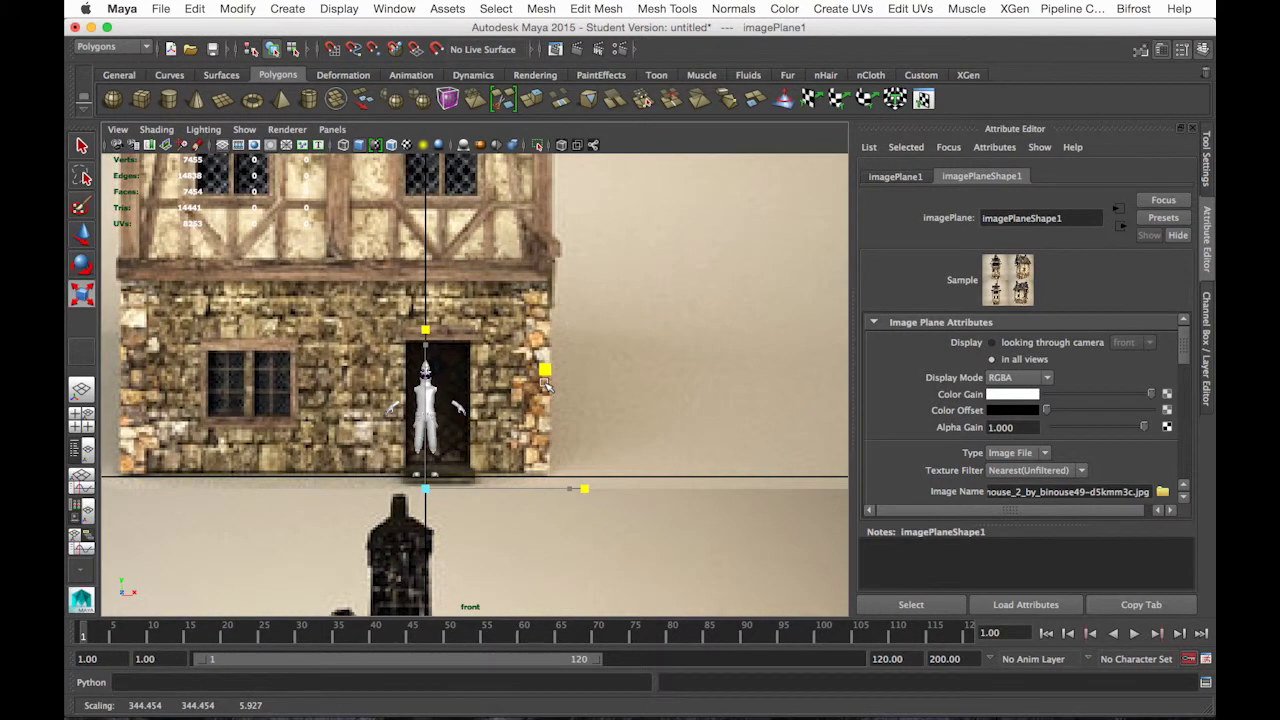
pyautogui.press('w')
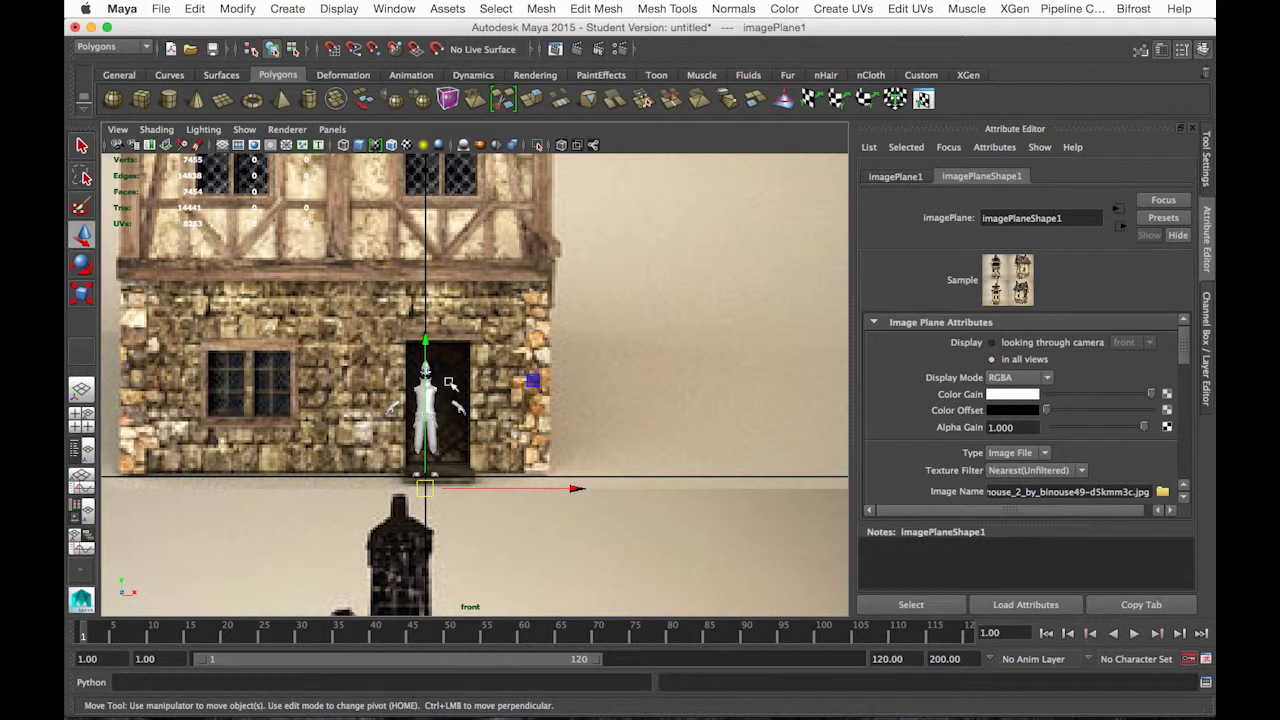
pyautogui.moveTo(697, 378); pyautogui.dragTo(480, 390, button='middle')
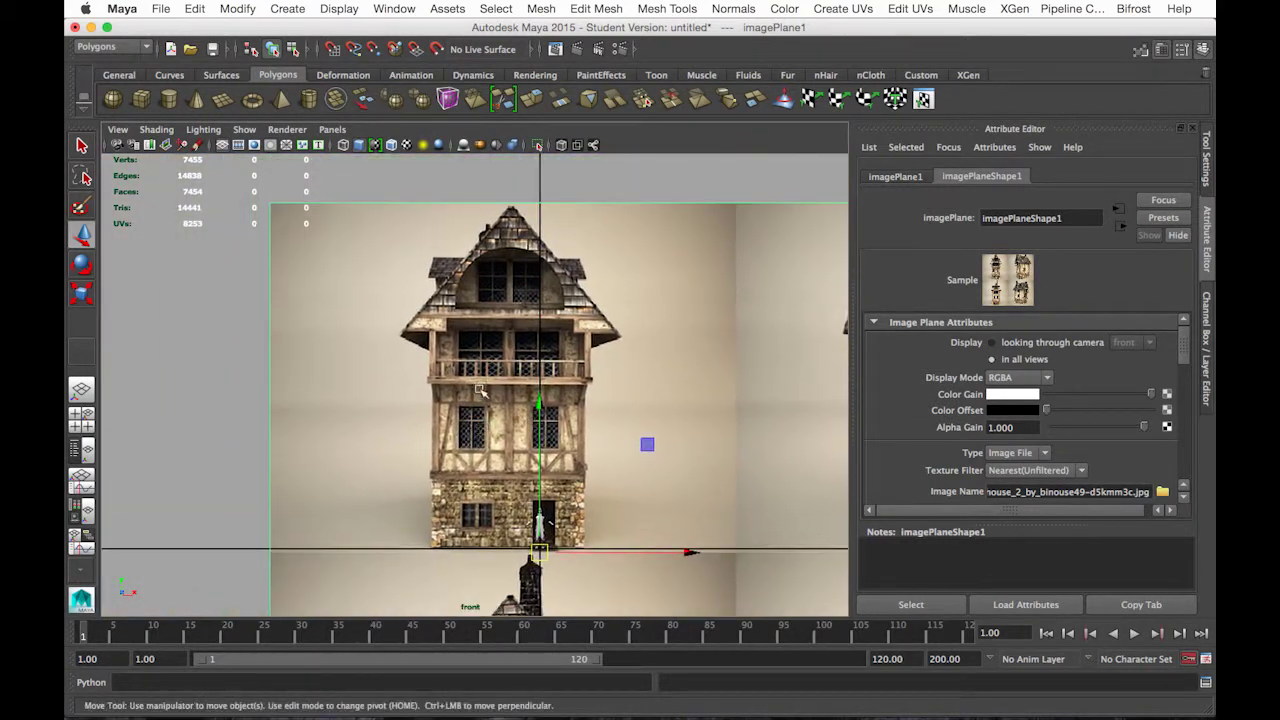